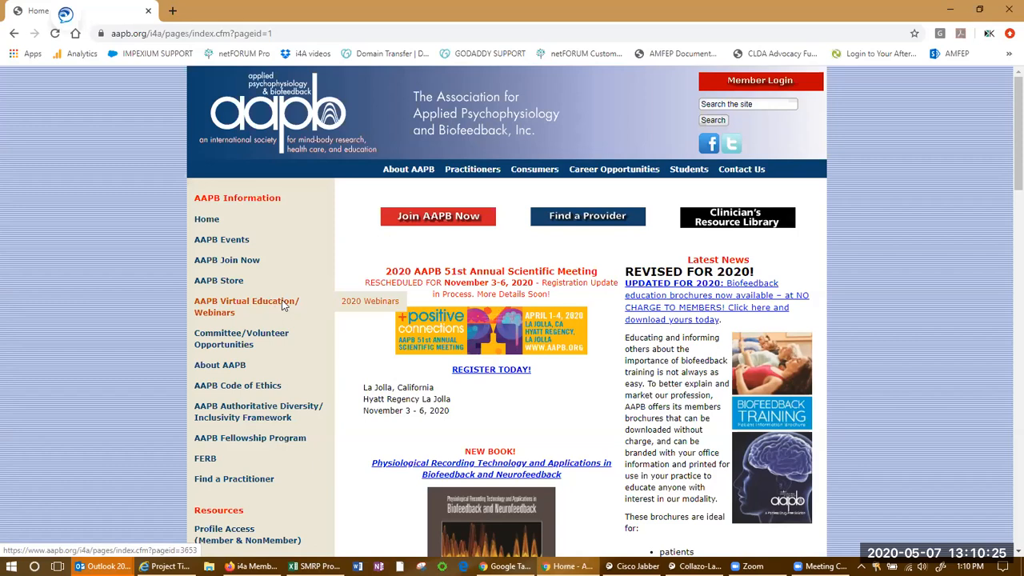
Open the 2020 Webinars page and follow its link to the AAPB Virtual Education/Webinars page
click(369, 303)
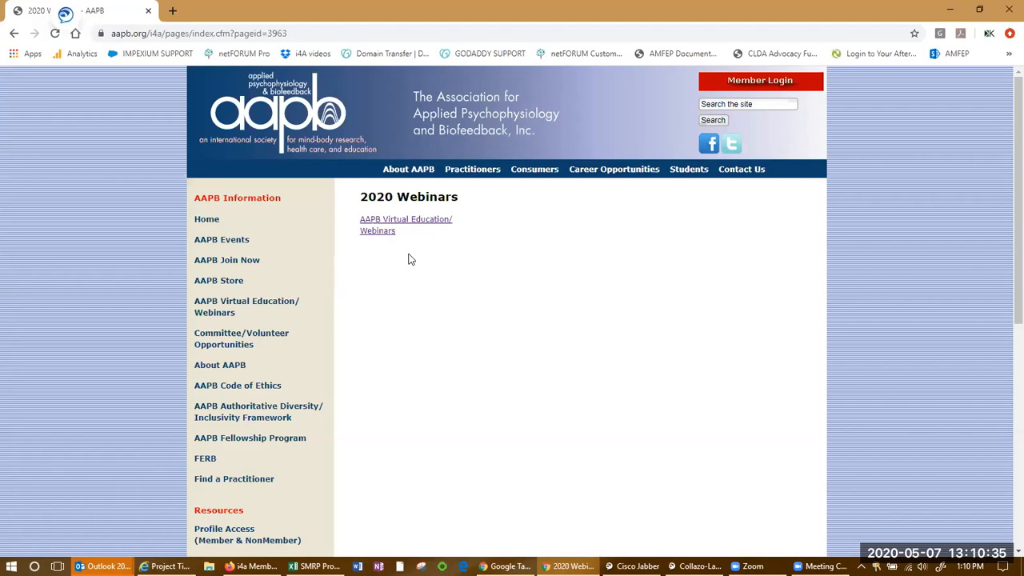
click(386, 234)
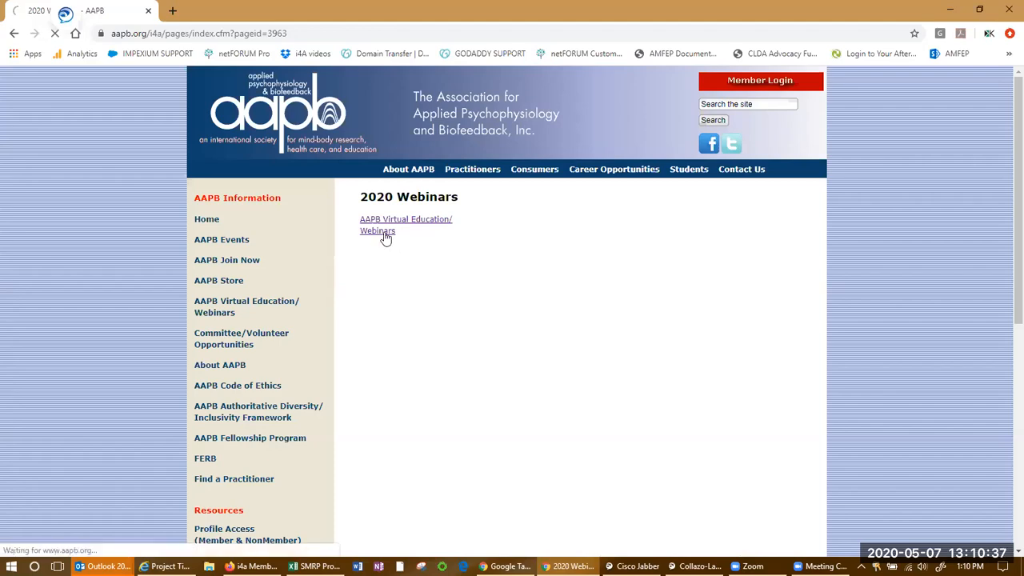
Scroll through the Virtual Education/Webinars page and open its linked Virtual Education/Webinars page
scroll(549, 294, down, 5)
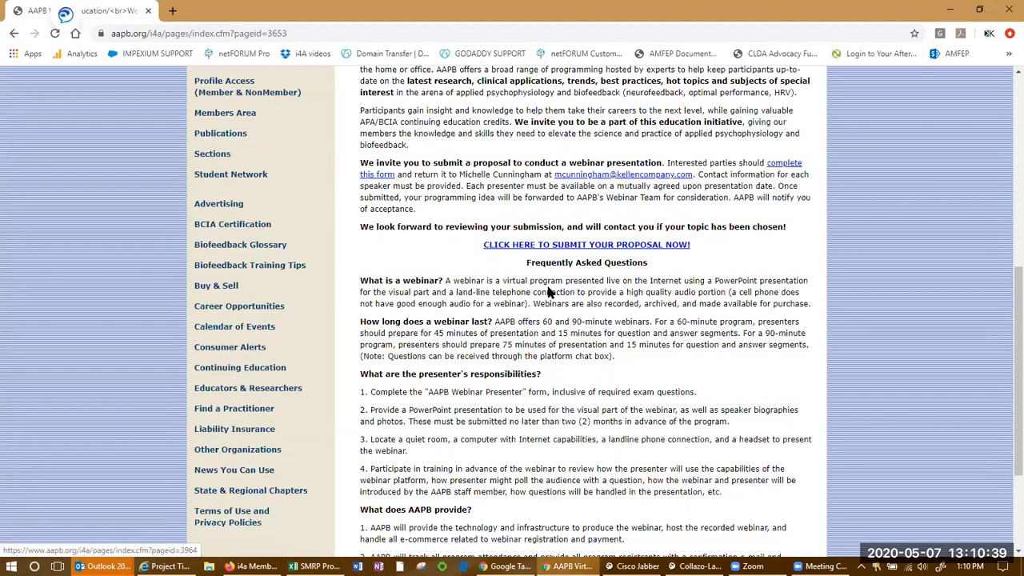
scroll(549, 294, down, 5)
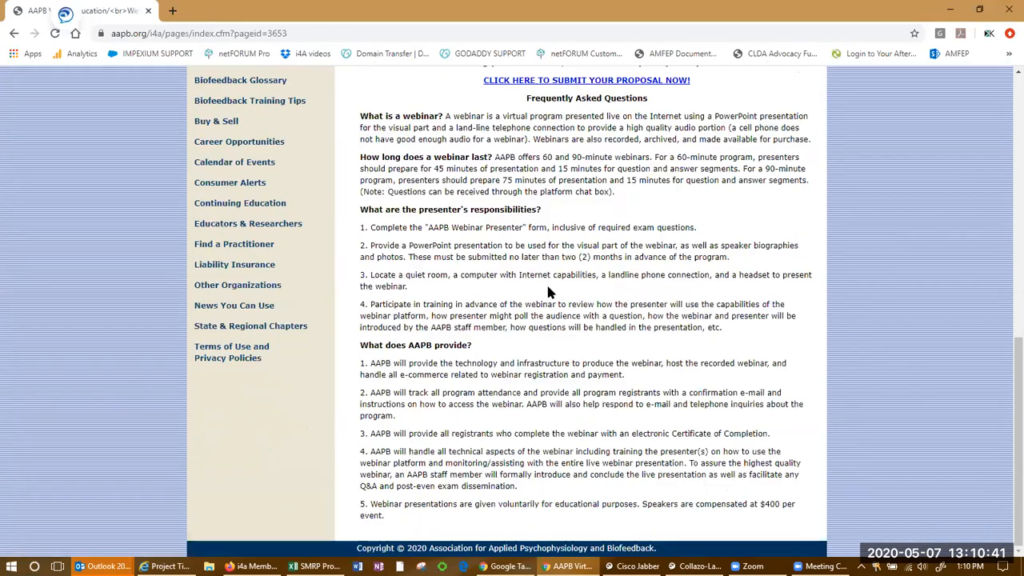
scroll(546, 282, up, 12)
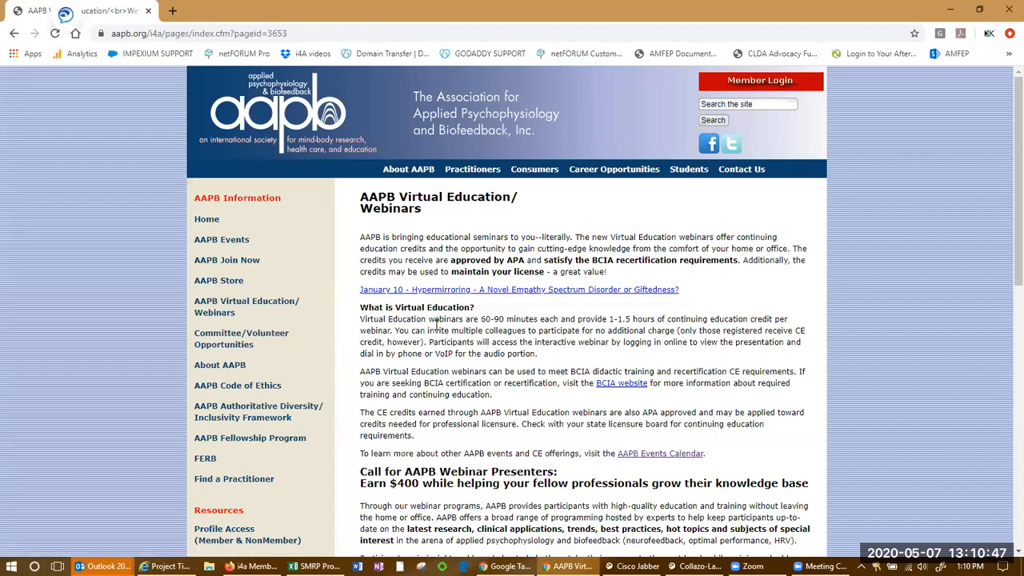
mouse_move(237, 241)
click(376, 280)
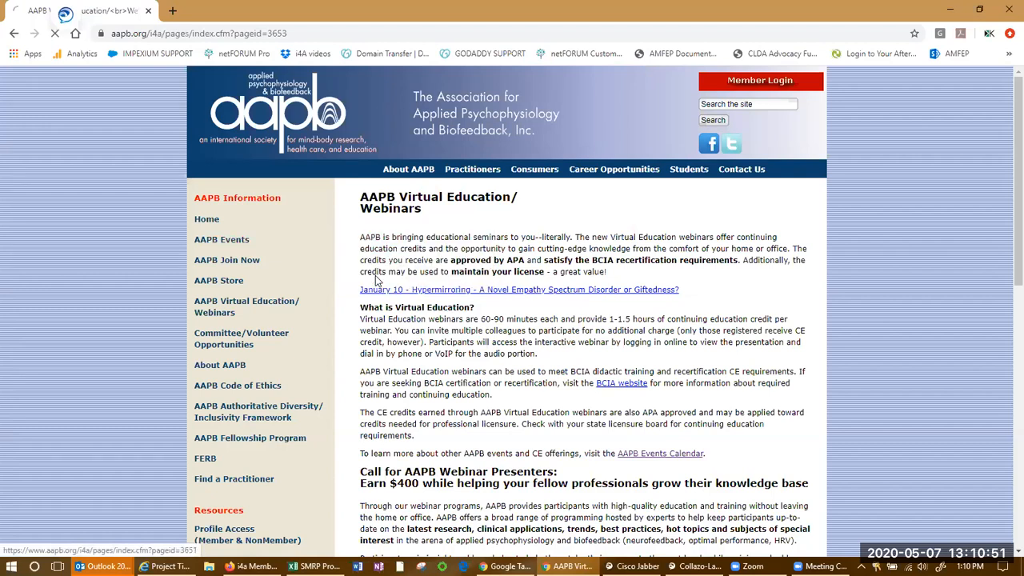
mouse_move(243, 244)
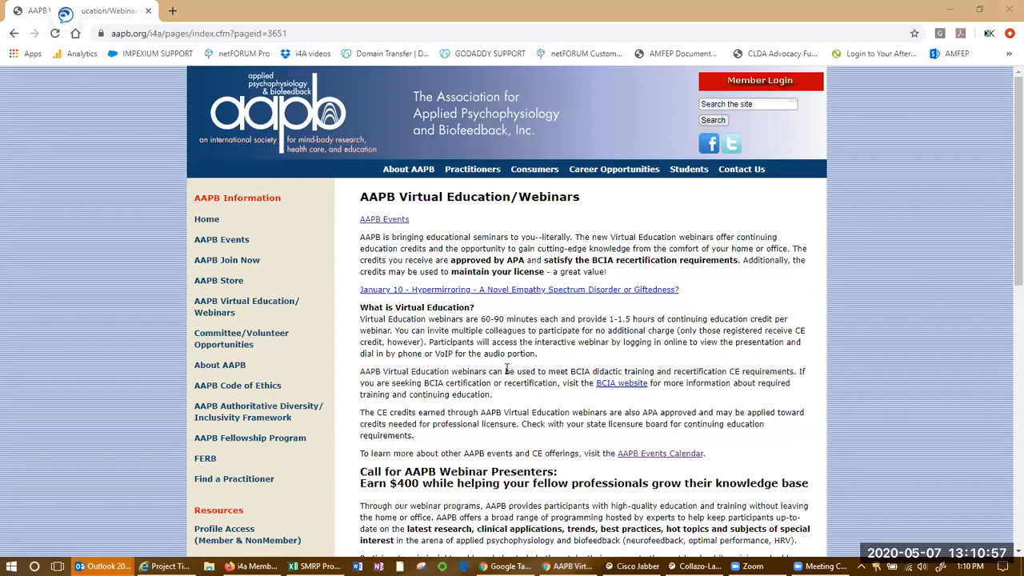
Switch to the i4a administration site in the other browser and reload the admin shell page
key(alt+Tab)
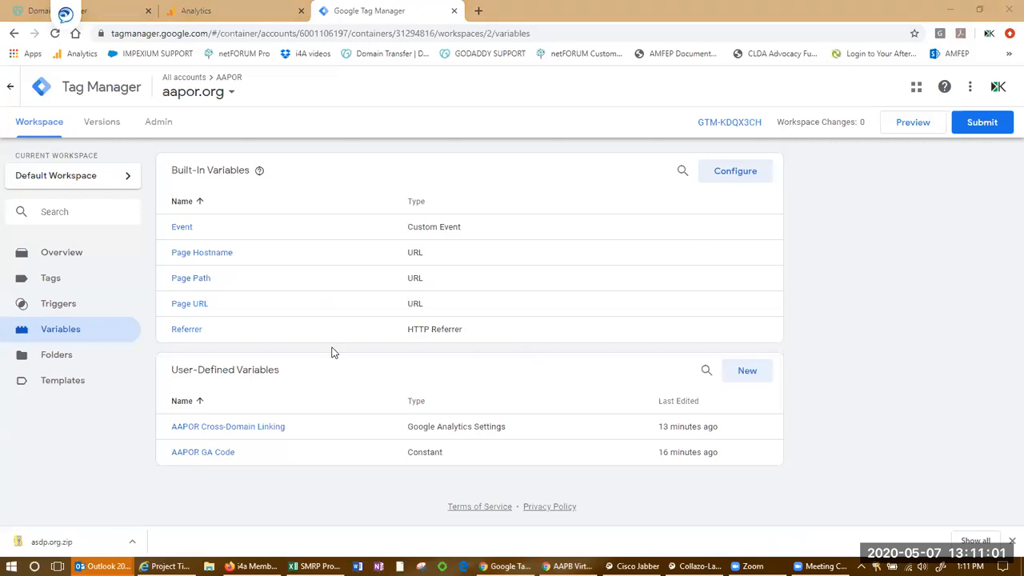
key(alt+Tab)
key(Tab)
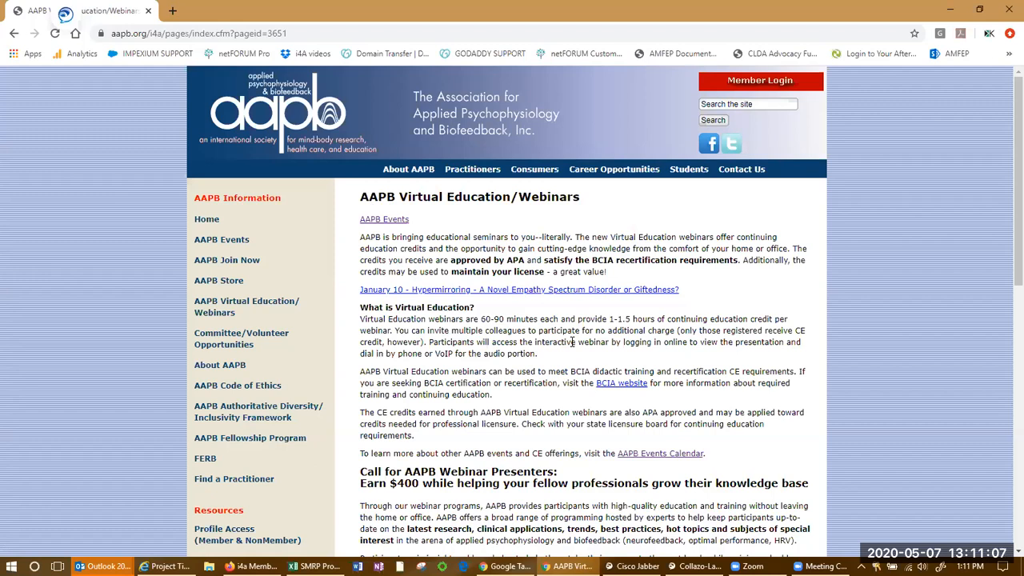
key(alt+Tab)
key(Tab)
key(Tab)
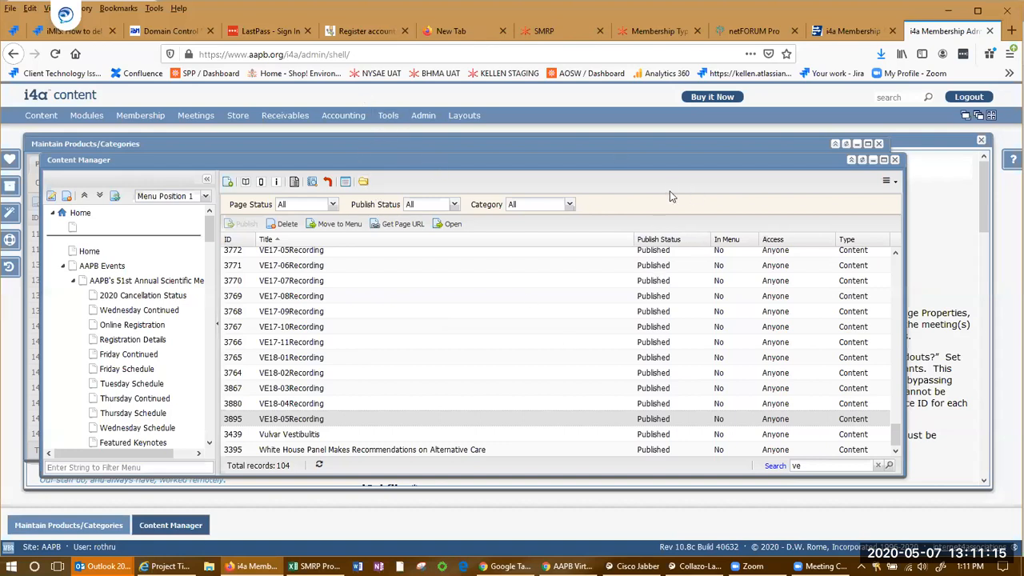
click(382, 53)
key(Return)
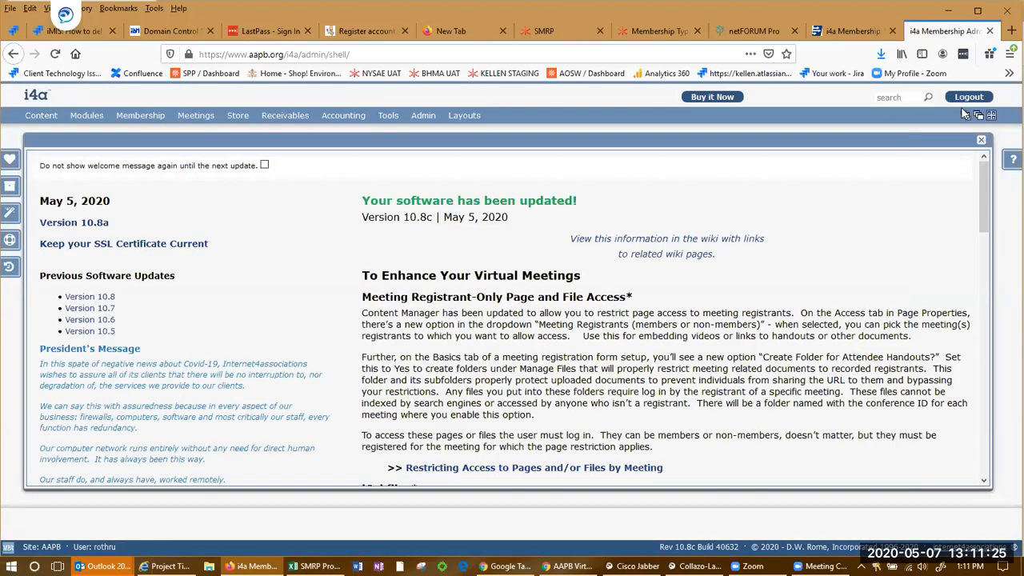
Log out of the i4a administration site, confirming the logout
click(966, 100)
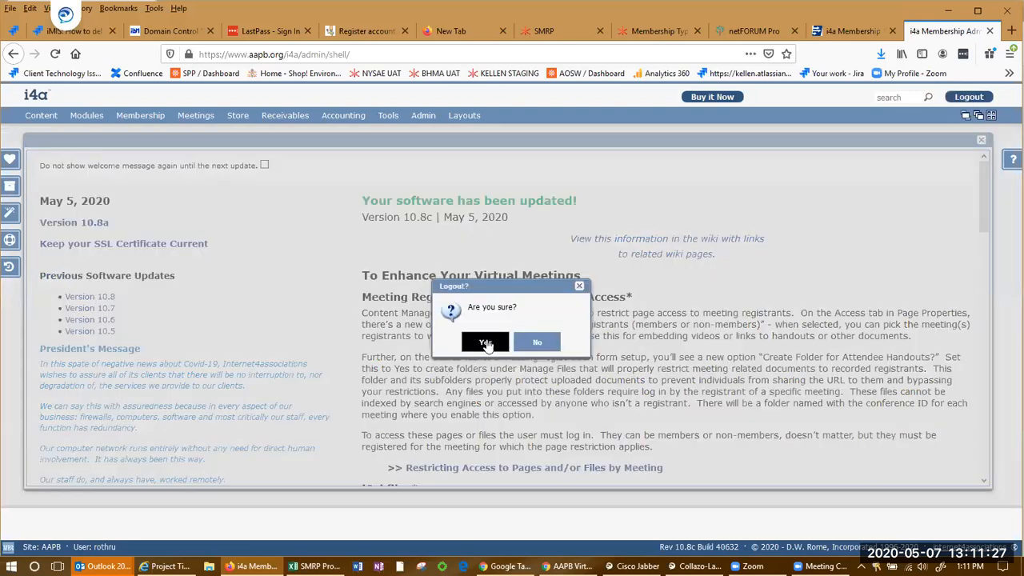
click(477, 343)
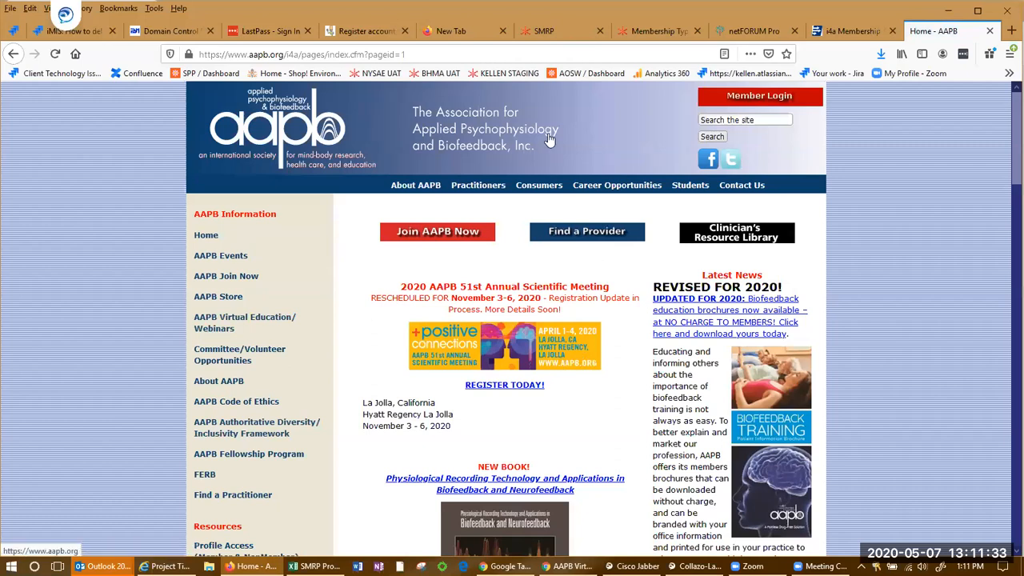
Log in through Member Login using the browser's saved account credentials
click(754, 98)
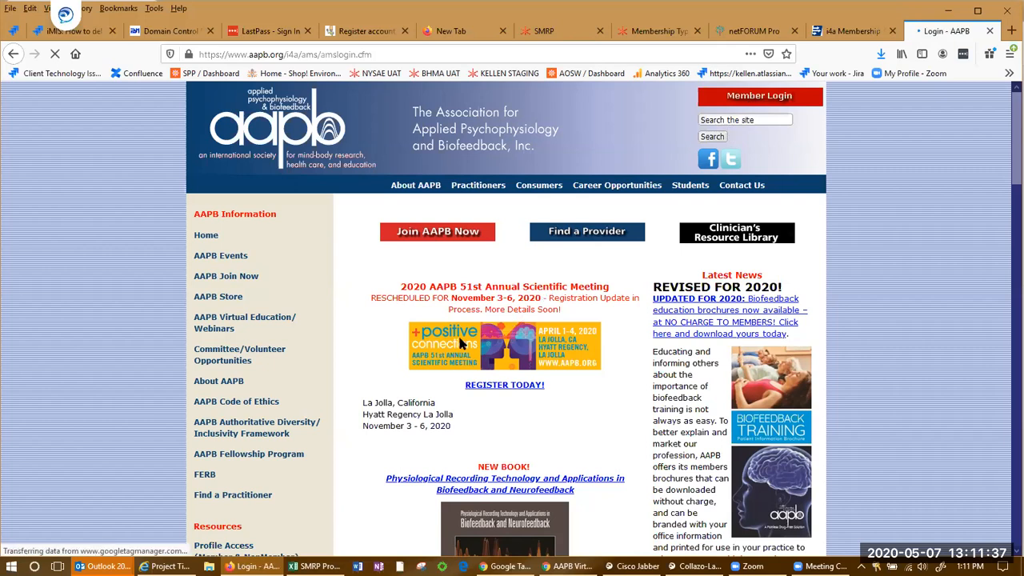
click(494, 285)
click(494, 285)
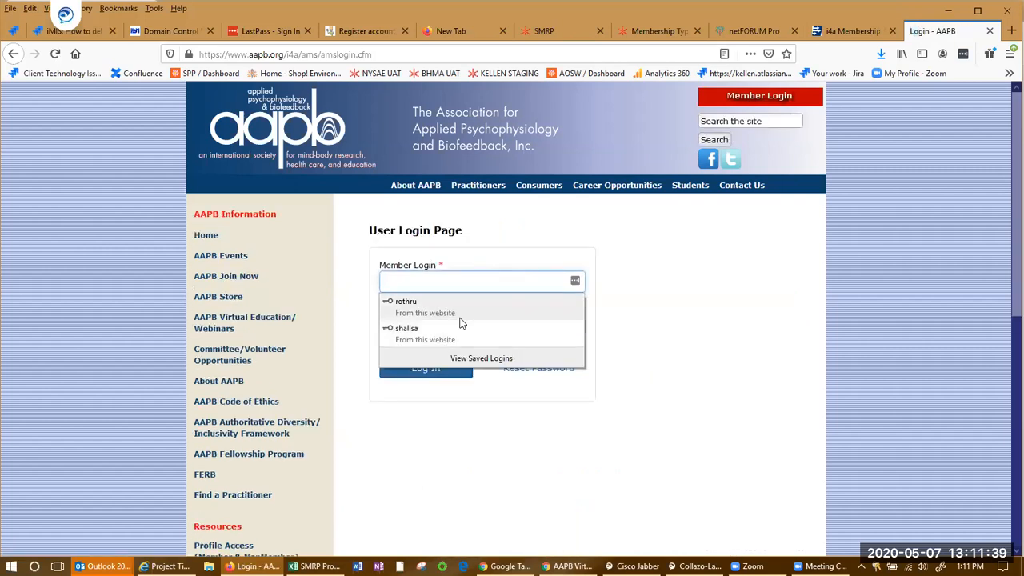
click(460, 318)
click(440, 373)
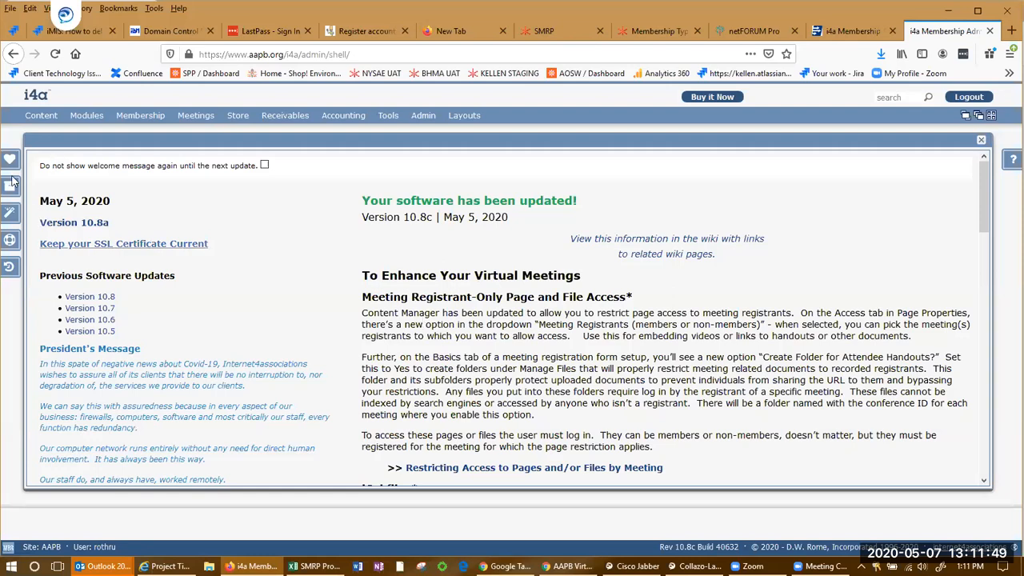
Open the Staff list from the Content menu and close it again
click(41, 115)
click(36, 263)
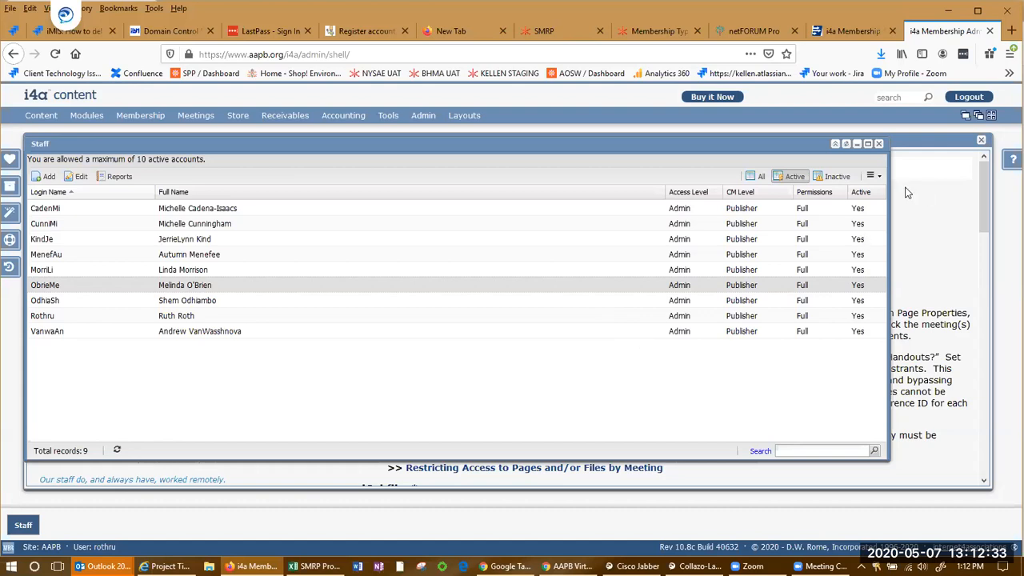
click(878, 144)
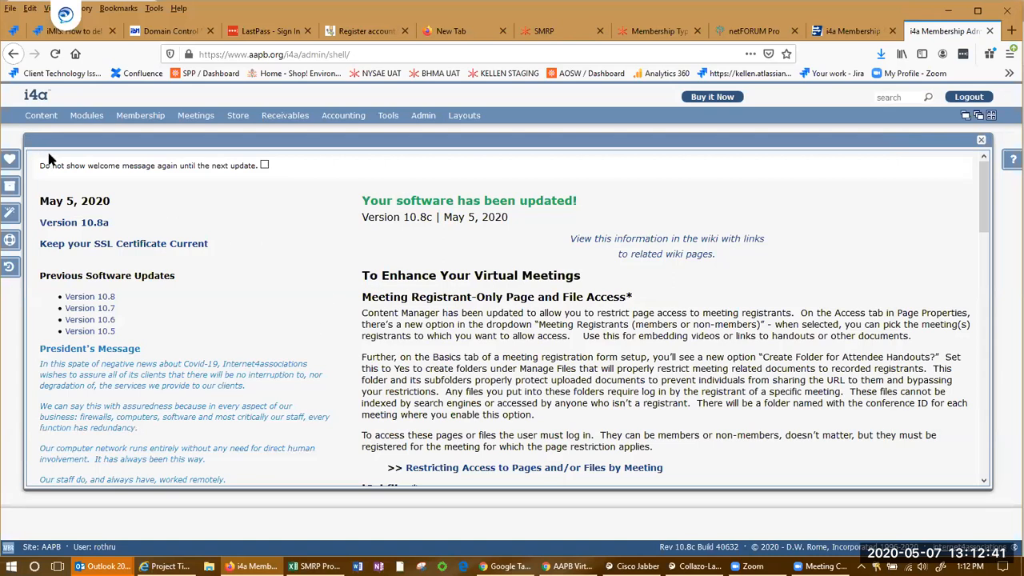
Open the Content Manager and move the admin tab into its own maximized browser window
mouse_move(49, 124)
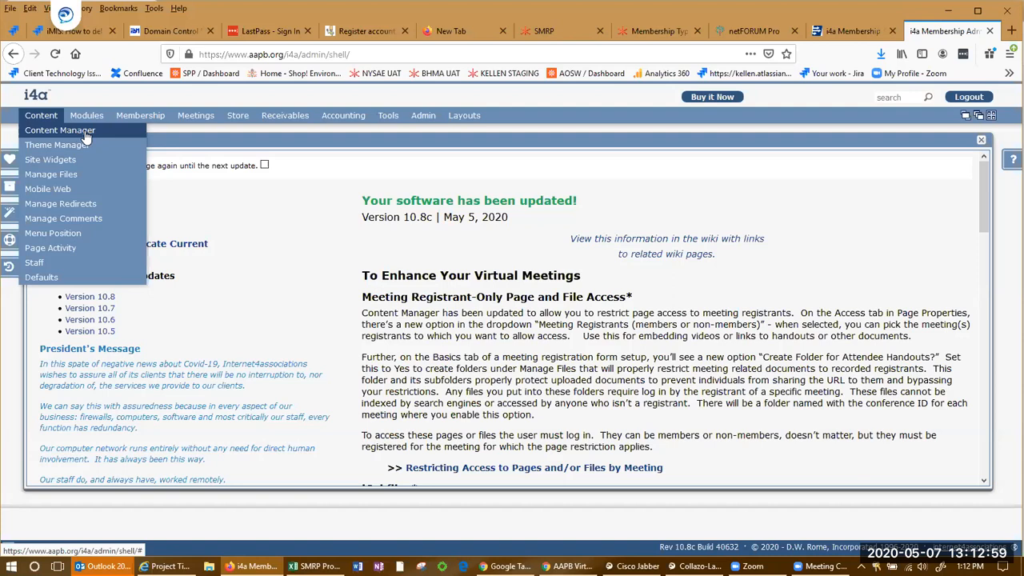
click(85, 136)
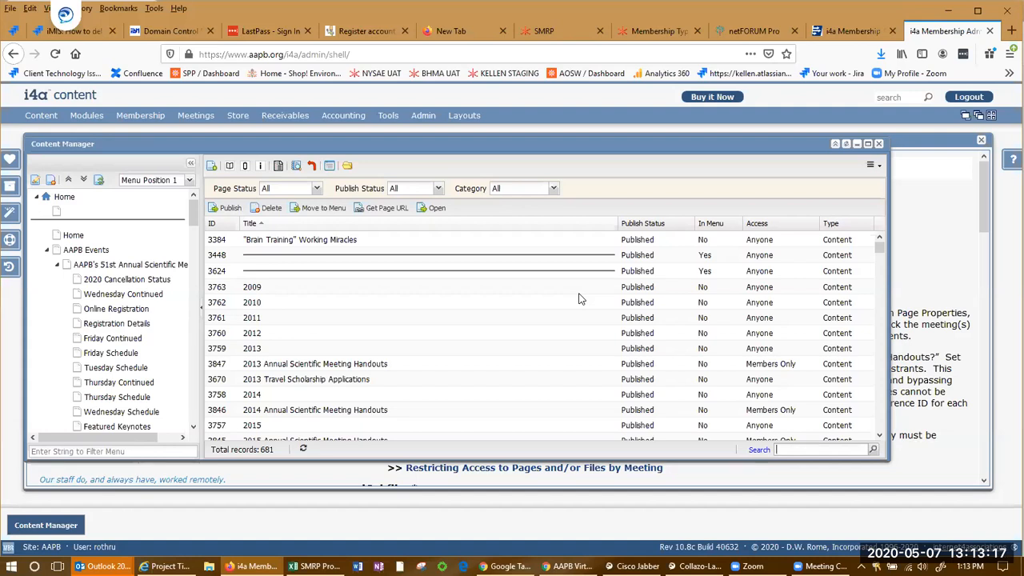
drag(957, 32, 817, 215)
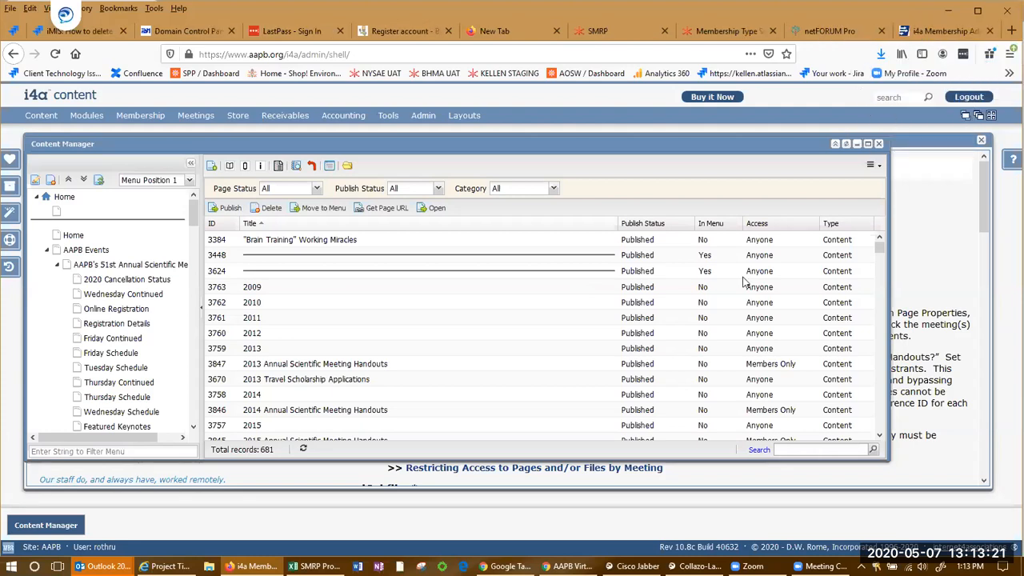
double_click(592, 27)
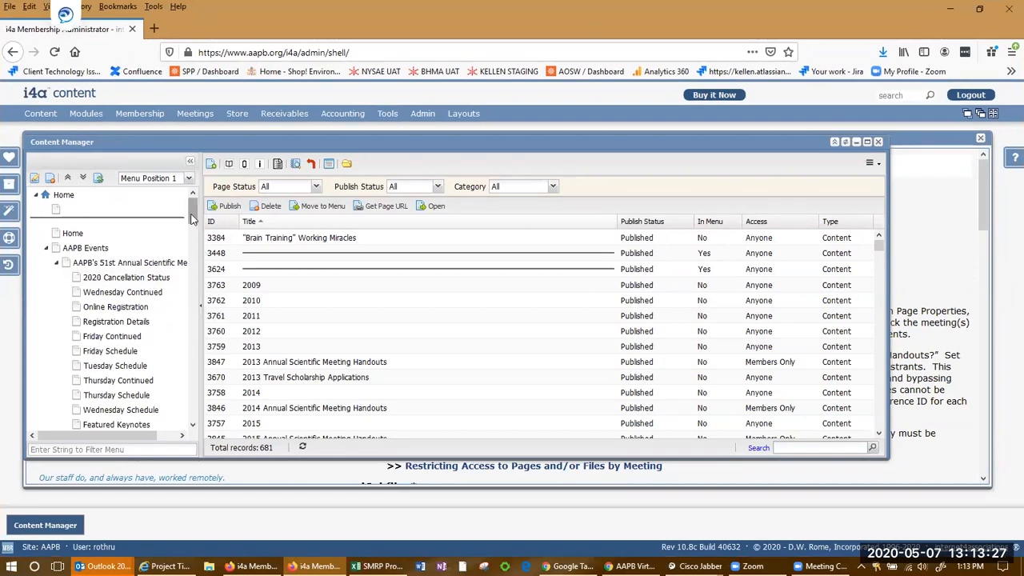
key(alt+Tab)
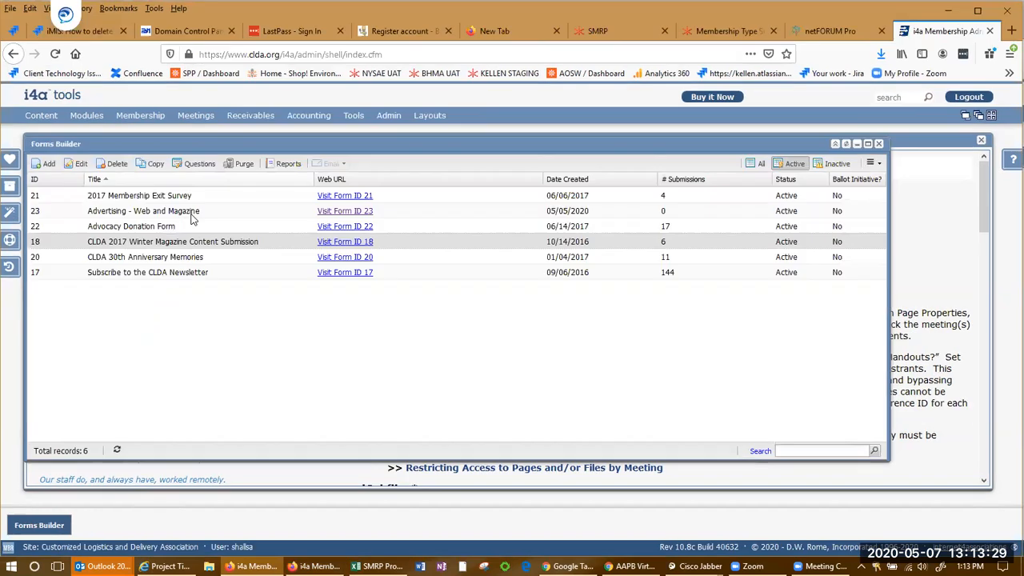
key(alt+Tab)
key(alt+Tab)
key(alt+Tab)
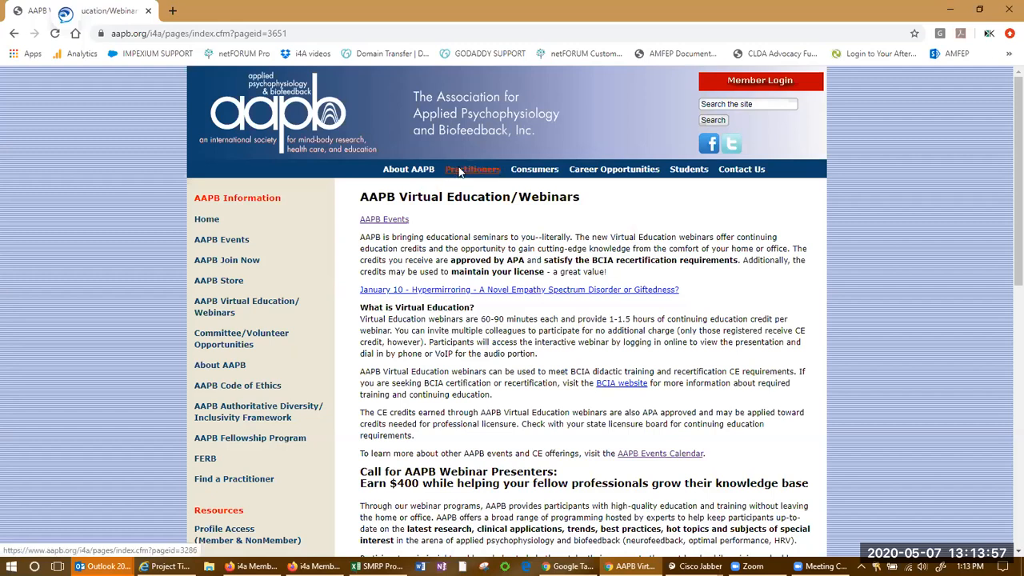
key(alt+Tab)
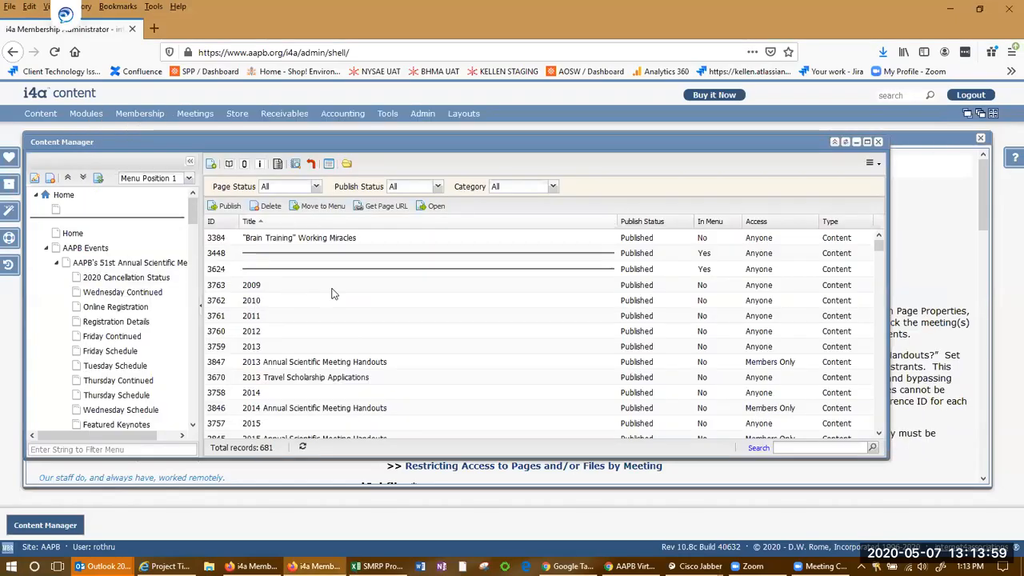
Browse the Content Manager page list and sort it by the In Menu column
scroll(480, 288, down, 5)
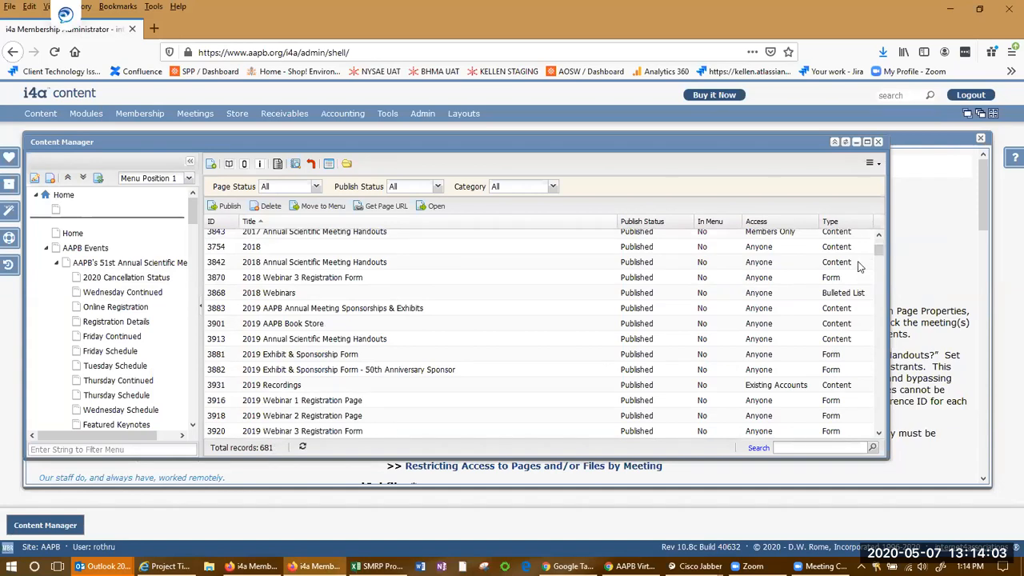
drag(877, 256, 887, 379)
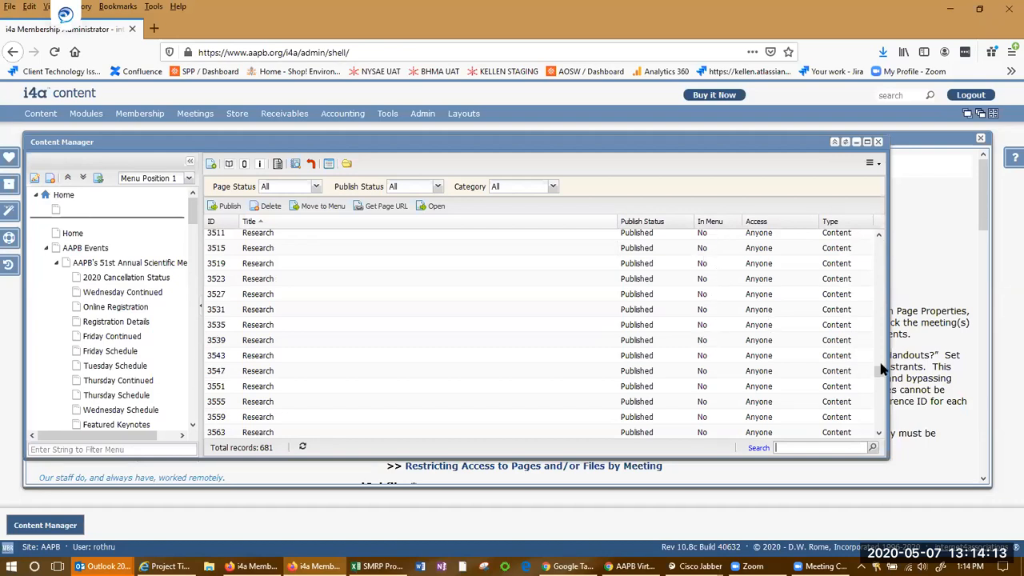
drag(881, 376, 886, 354)
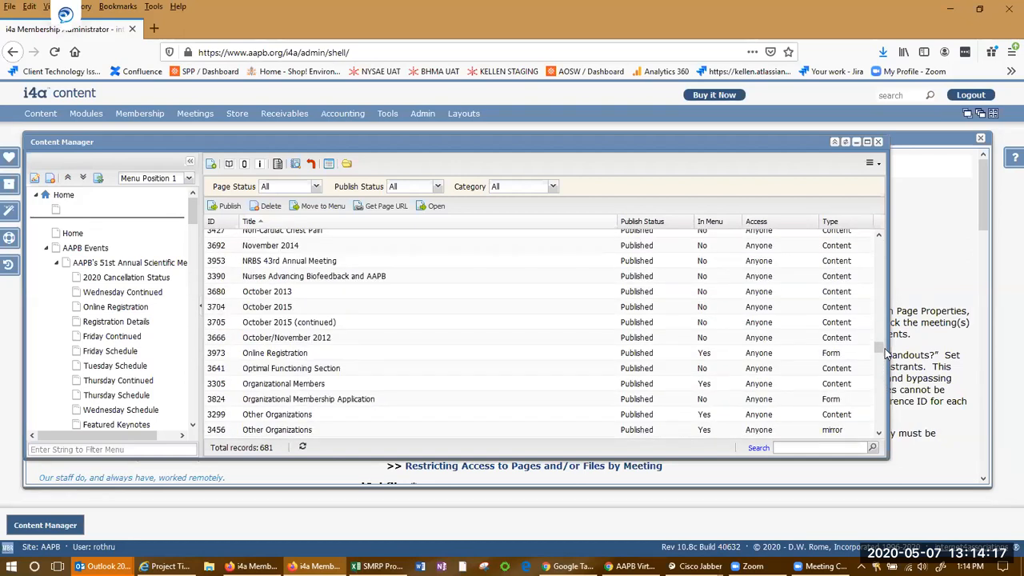
drag(885, 352, 885, 350)
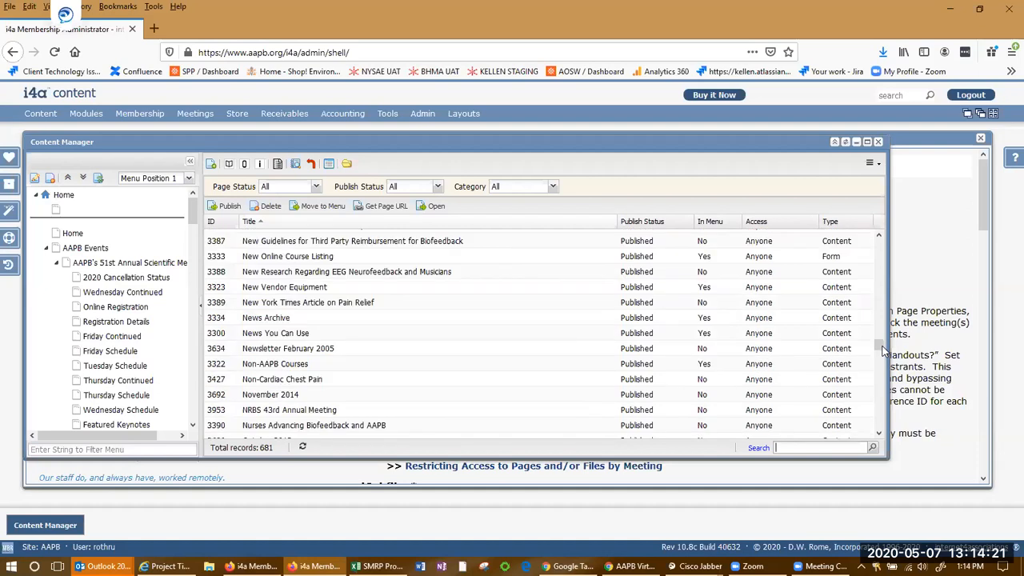
click(409, 302)
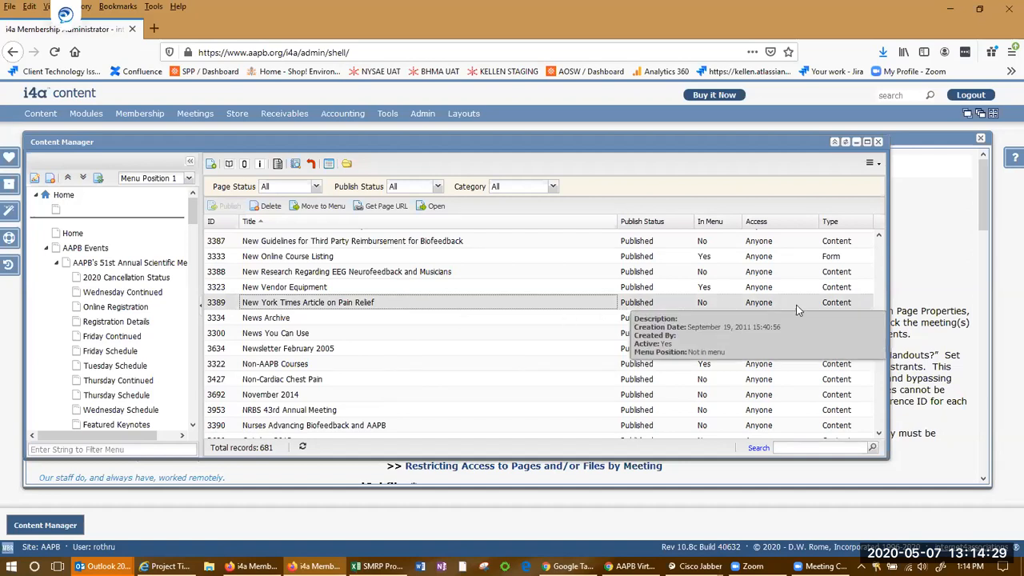
scroll(875, 343, up, 1)
drag(878, 344, 880, 232)
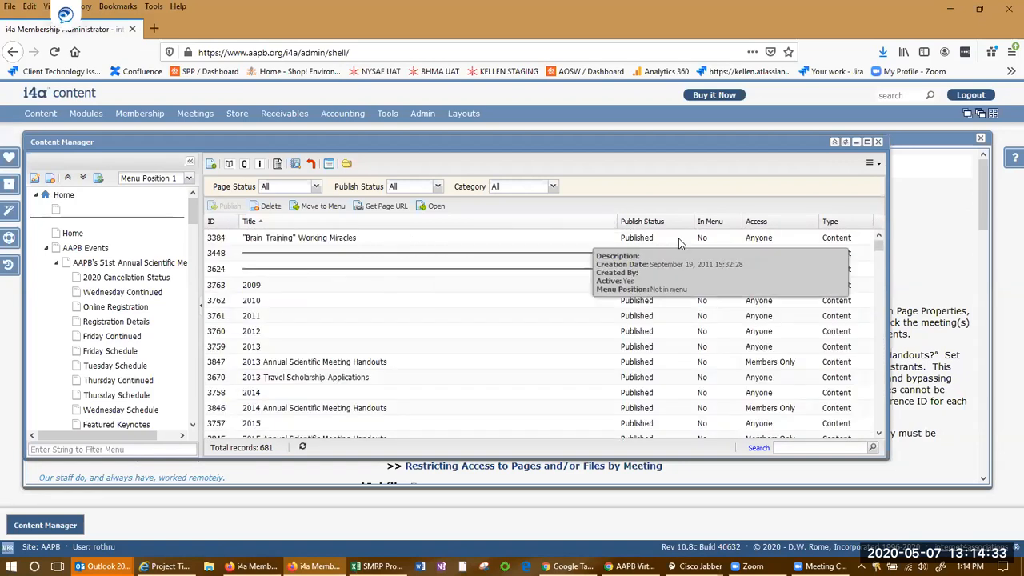
click(714, 225)
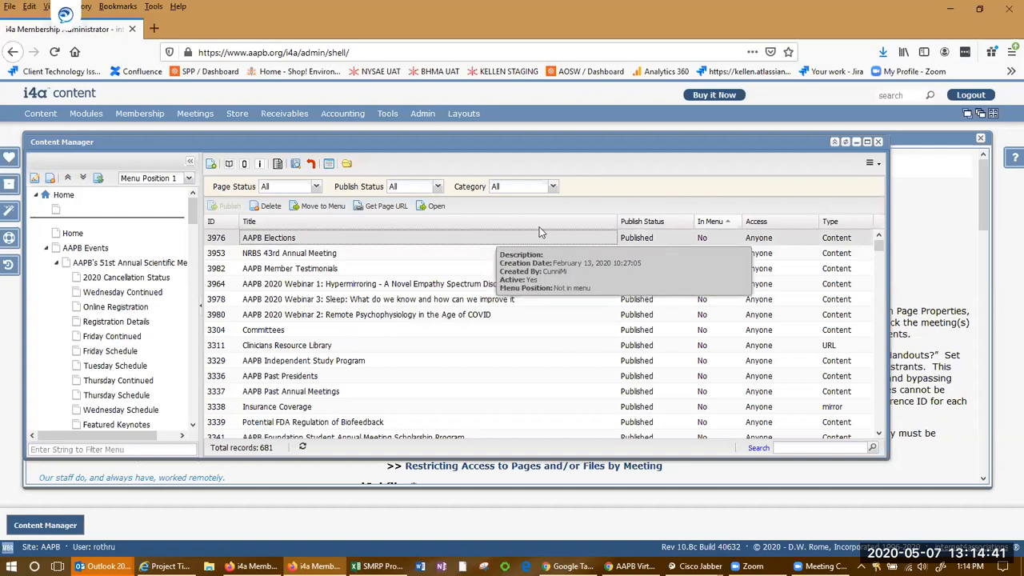
Filter the page list by the 2018 Webinars category, then reset the Category filter to All
click(552, 187)
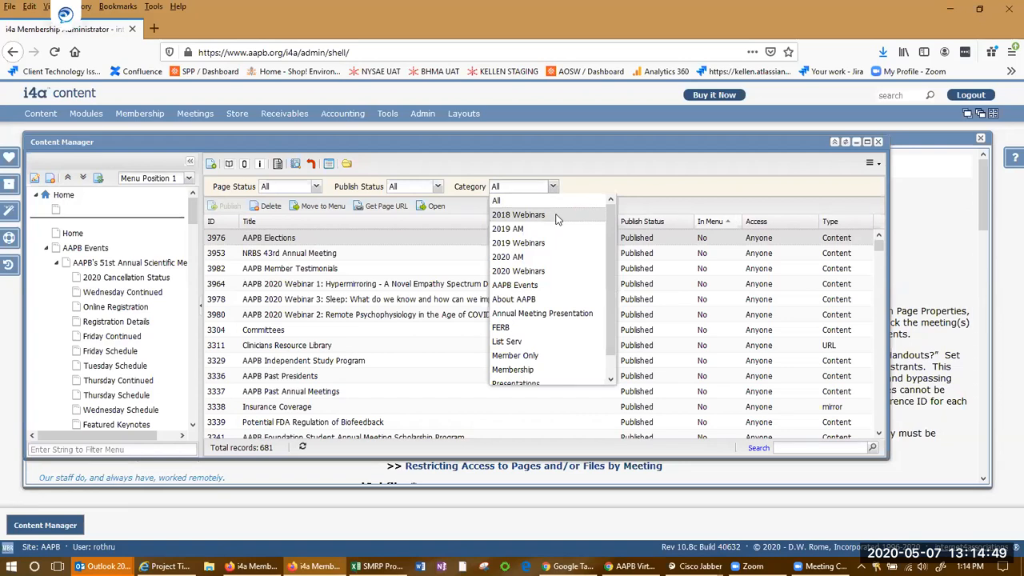
click(557, 216)
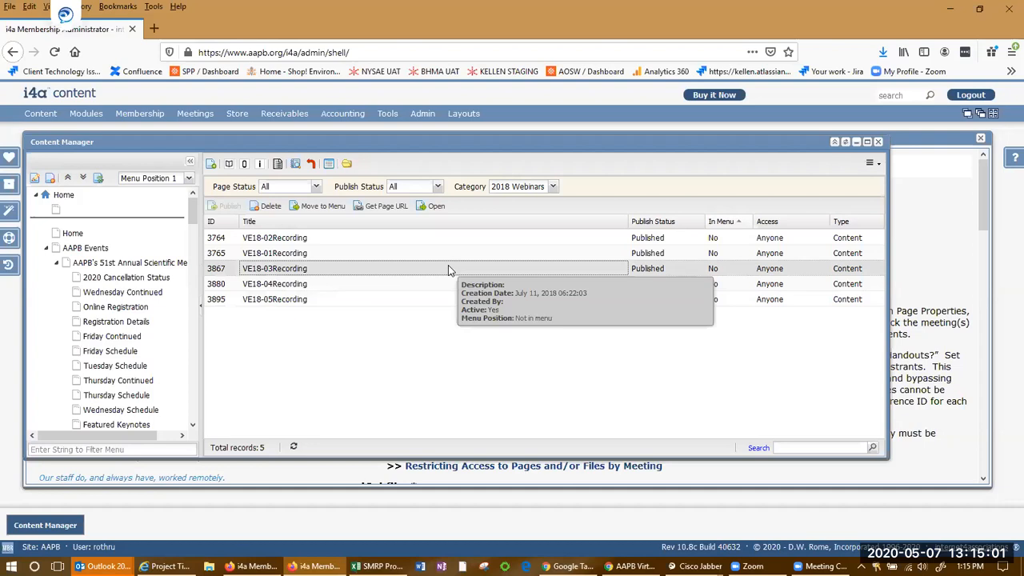
click(551, 189)
click(551, 200)
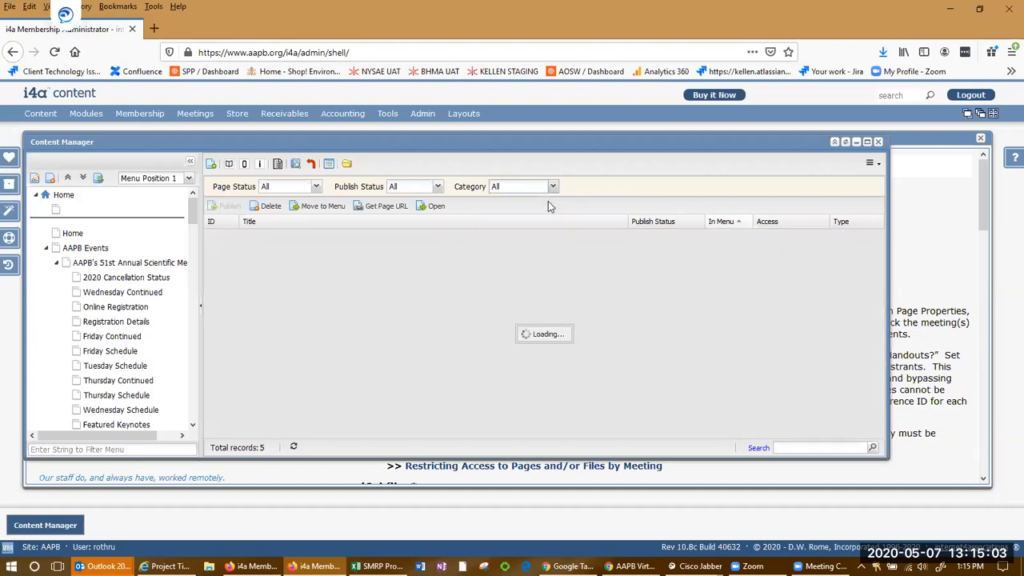
Scroll through the full page list and filter it once more by the 2018 Webinars category
scroll(607, 361, down, 20)
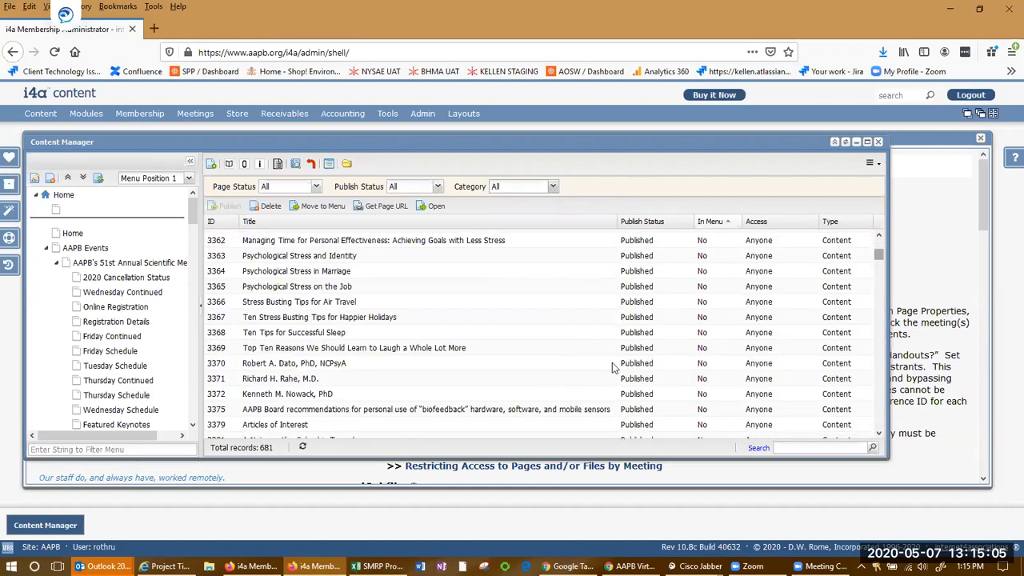
scroll(608, 361, up, 15)
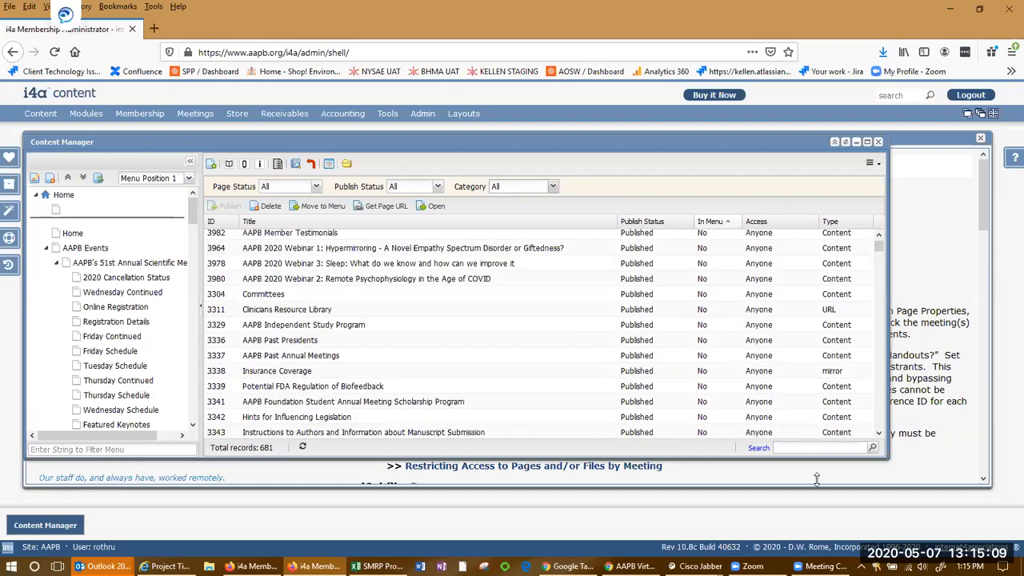
click(808, 447)
click(552, 187)
click(539, 216)
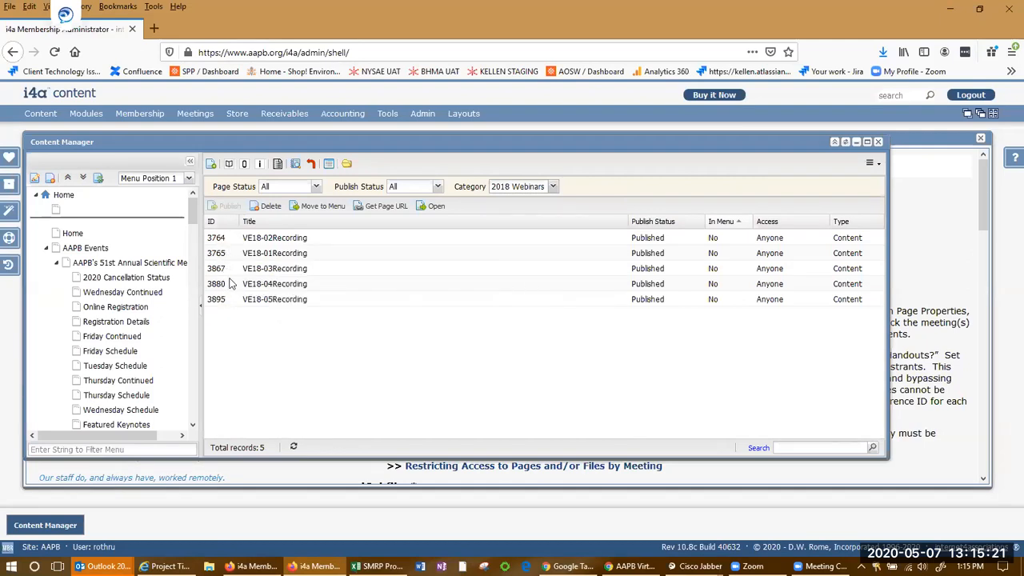
Search the filtered list for page ID 3895 and select the VE18-05Recording page
click(822, 447)
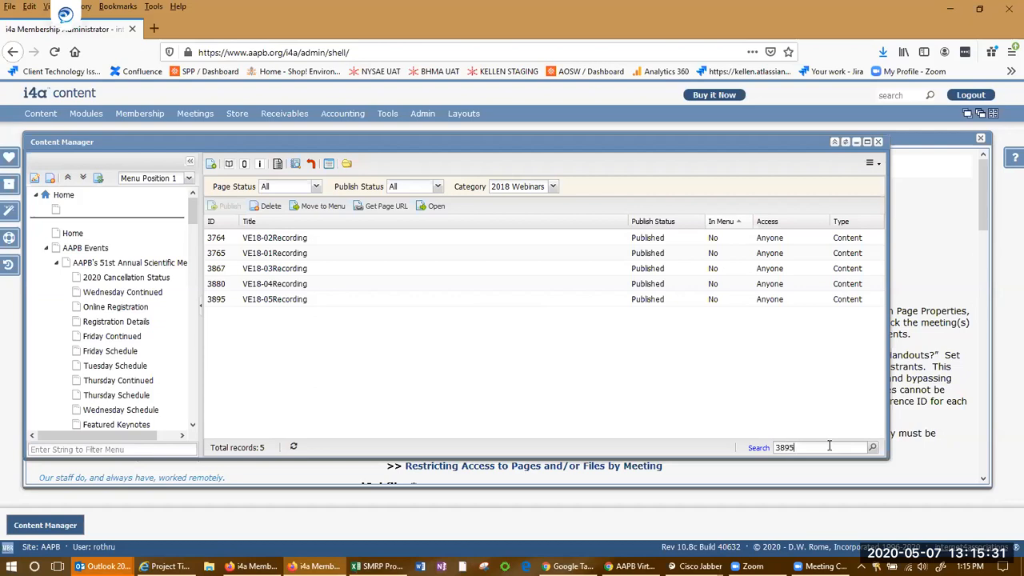
key(Return)
click(269, 238)
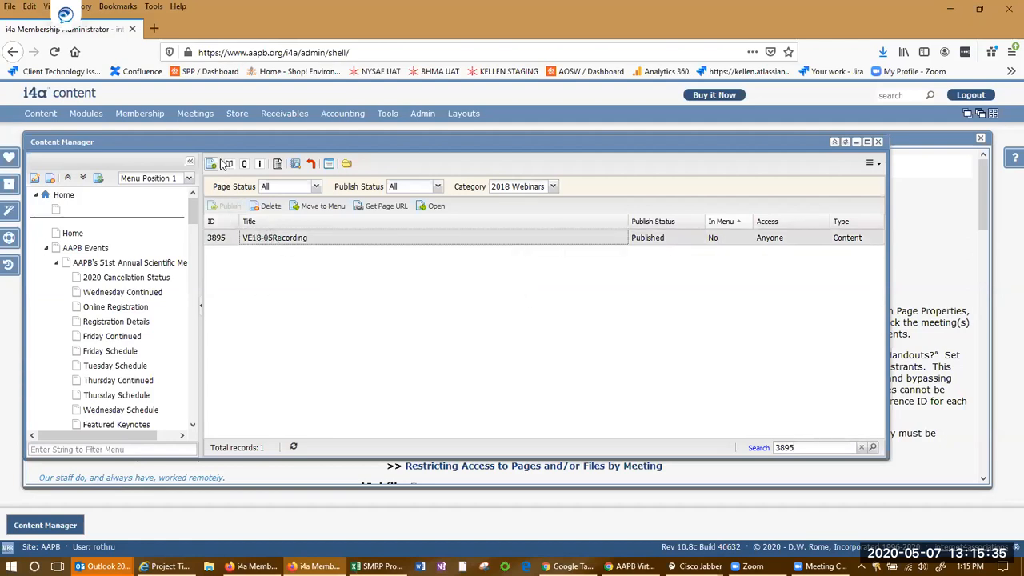
Open the selected page's properties and its mobile content editor, closing each without saving
click(258, 164)
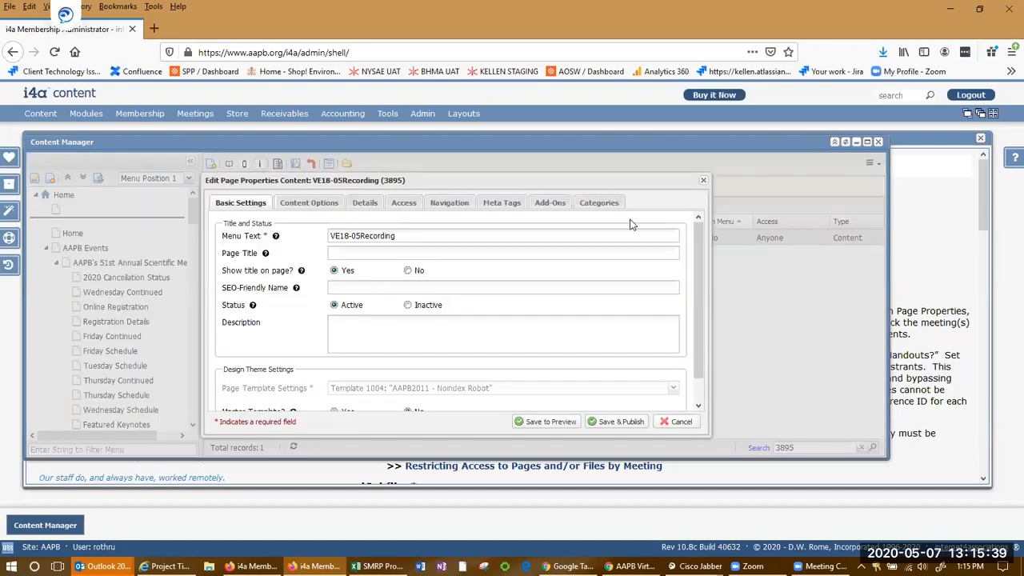
click(687, 426)
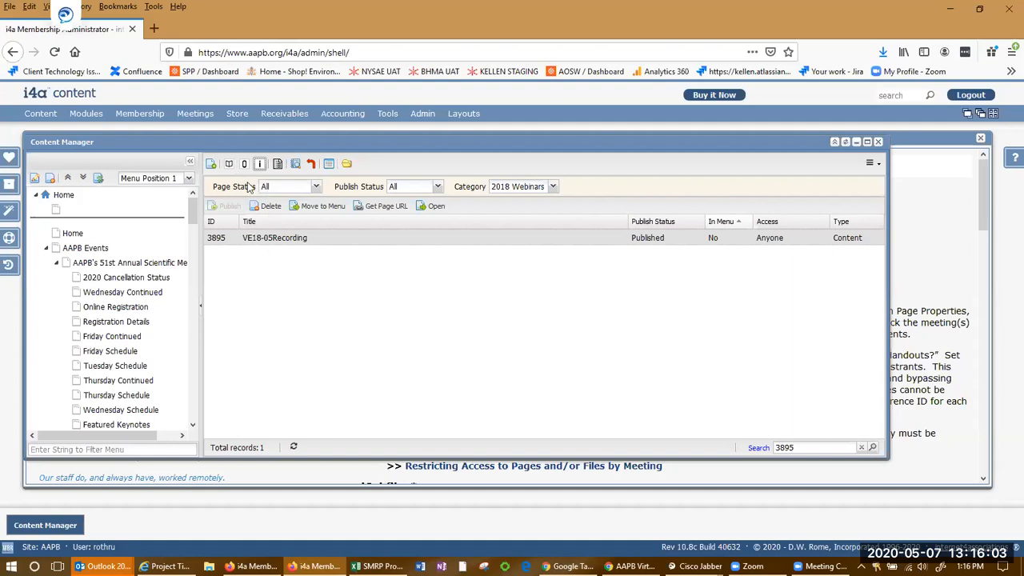
mouse_move(271, 243)
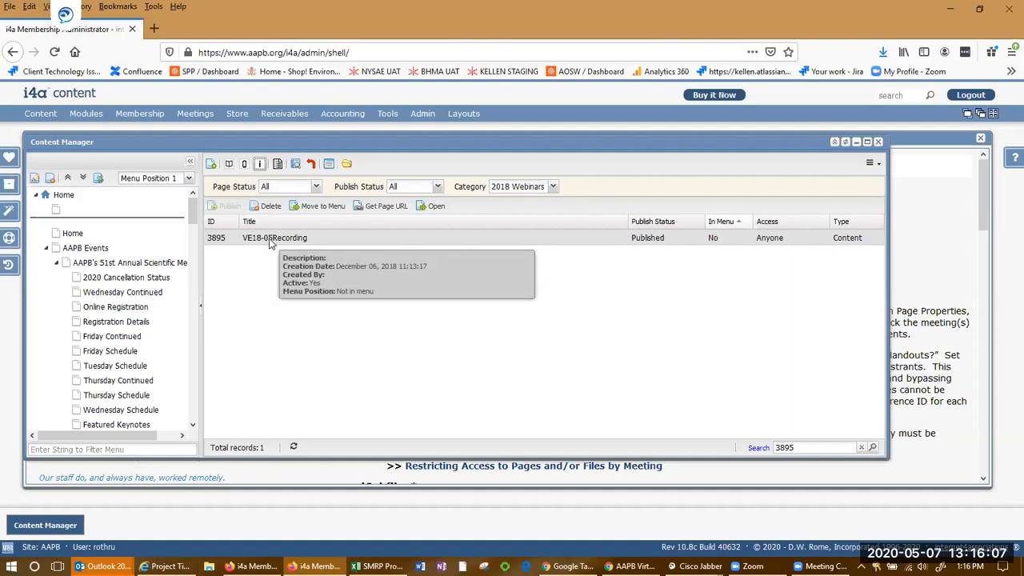
click(244, 168)
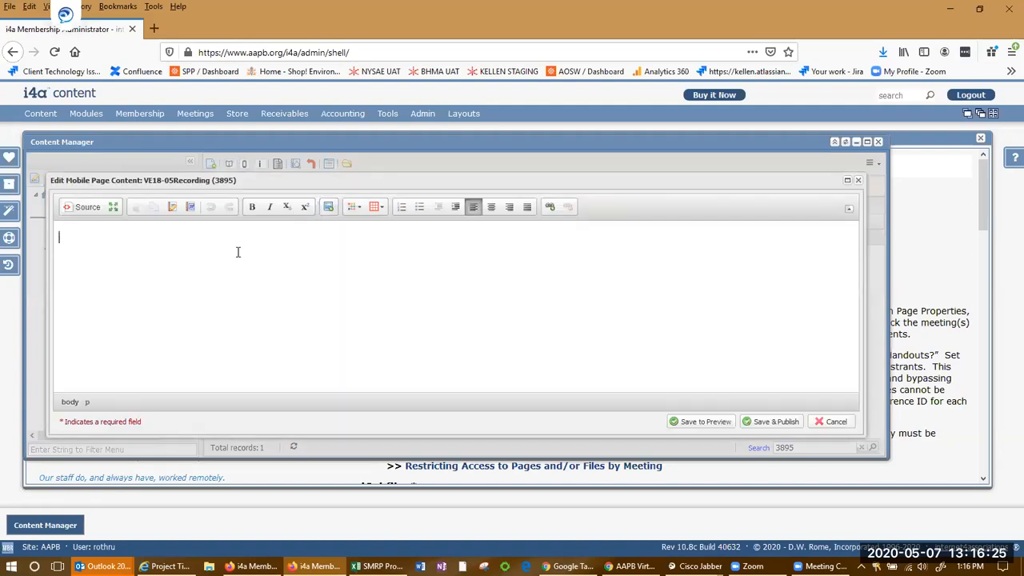
click(832, 421)
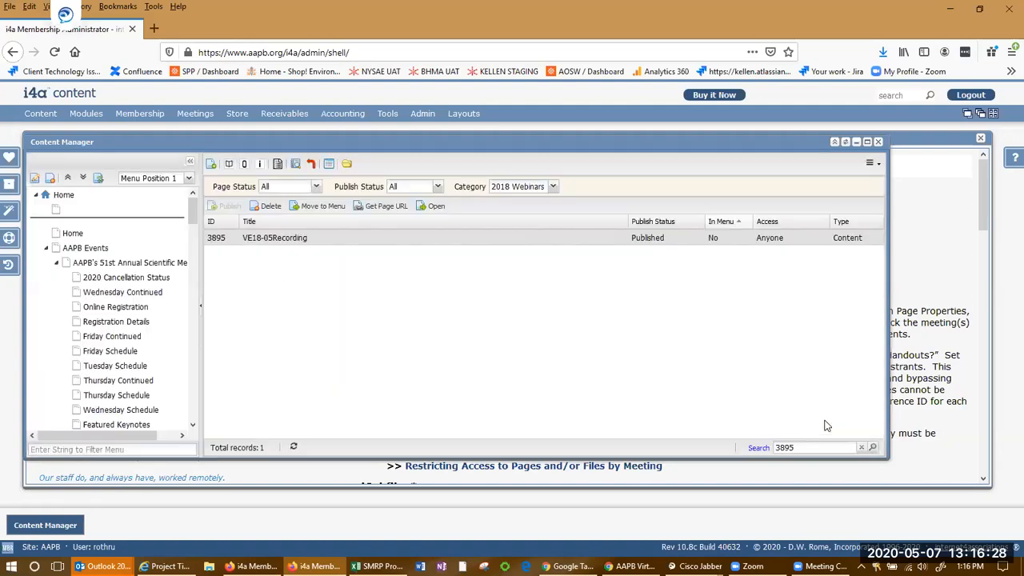
Open the page content editor for VE18-05Recording and read through its webinar links and disclaimer text
click(230, 164)
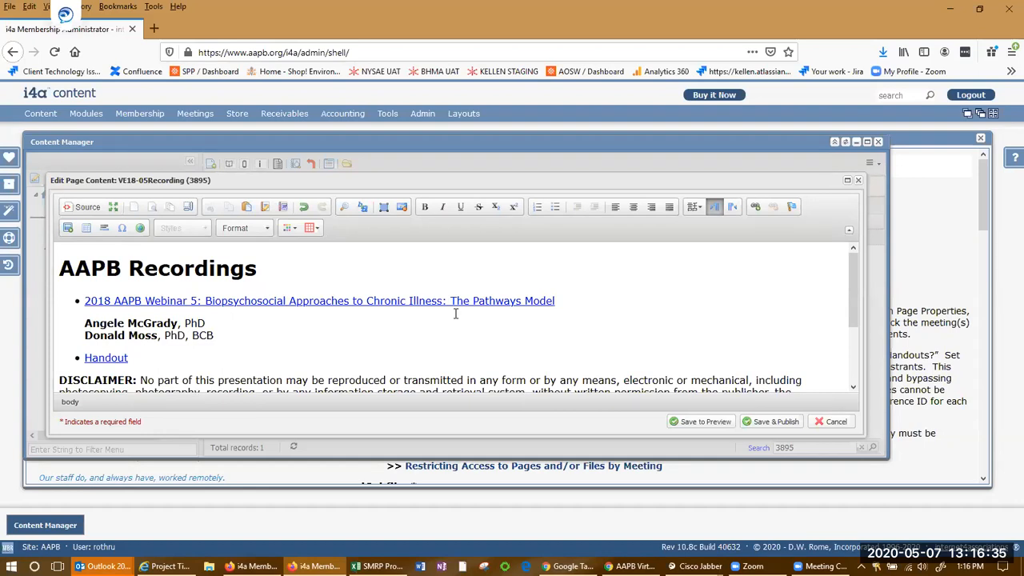
scroll(534, 335, down, 3)
scroll(534, 335, up, 3)
click(374, 260)
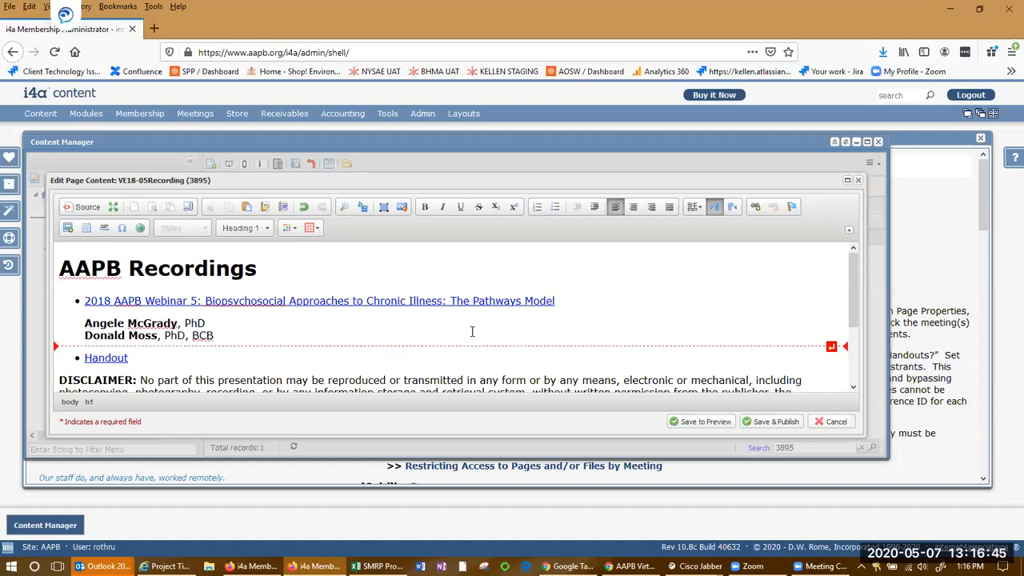
scroll(470, 328, down, 3)
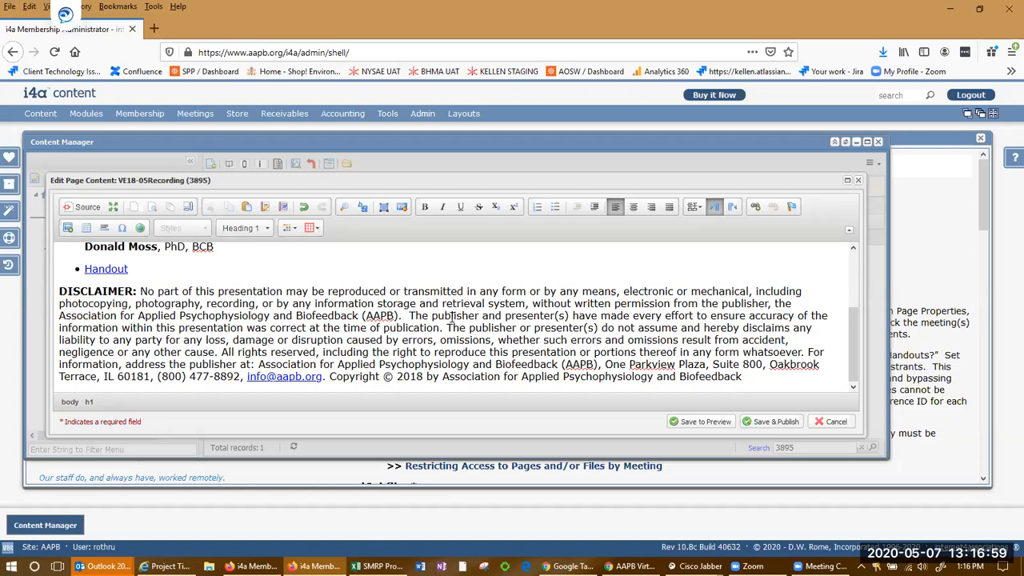
click(419, 291)
scroll(400, 303, up, 3)
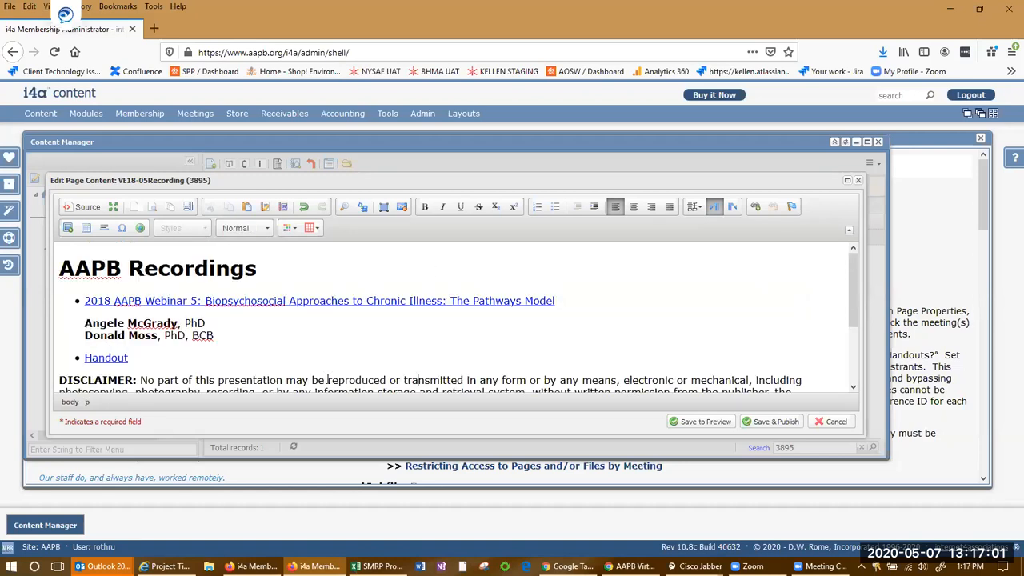
click(369, 323)
click(339, 300)
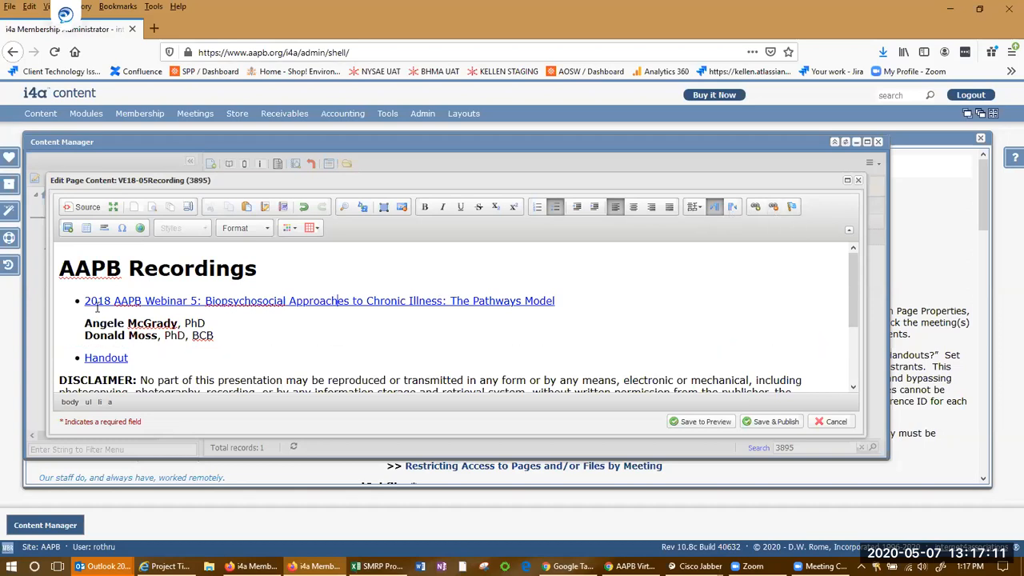
drag(146, 358, 67, 287)
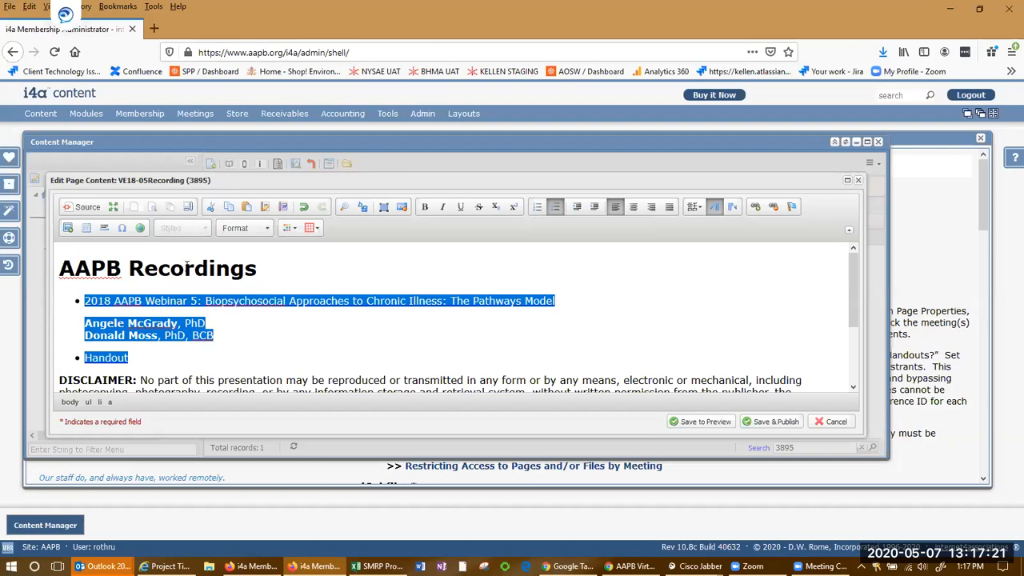
Try to change the AAPB Recordings heading to another heading level, then cancel the content editor
triple_click(188, 267)
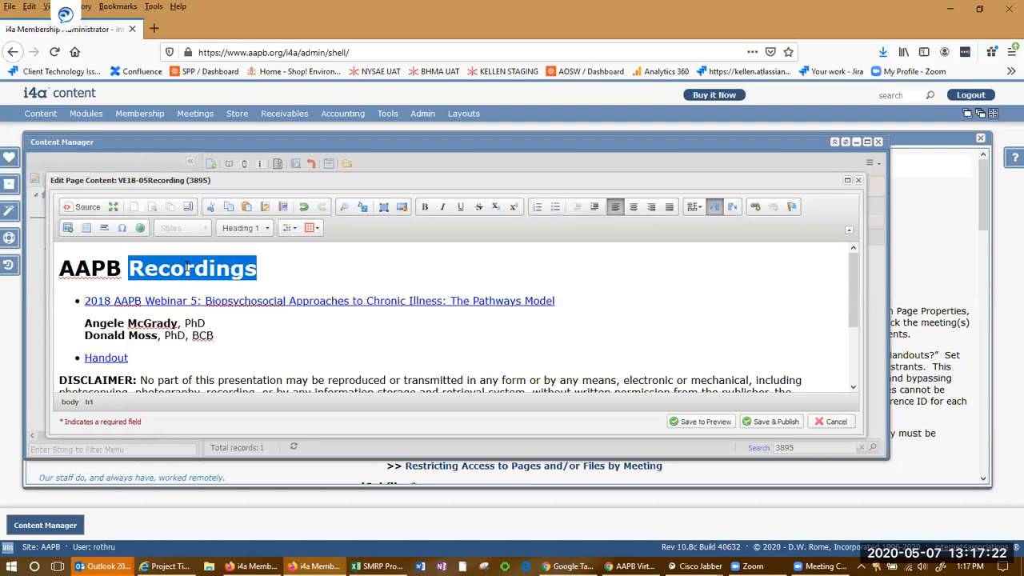
click(267, 228)
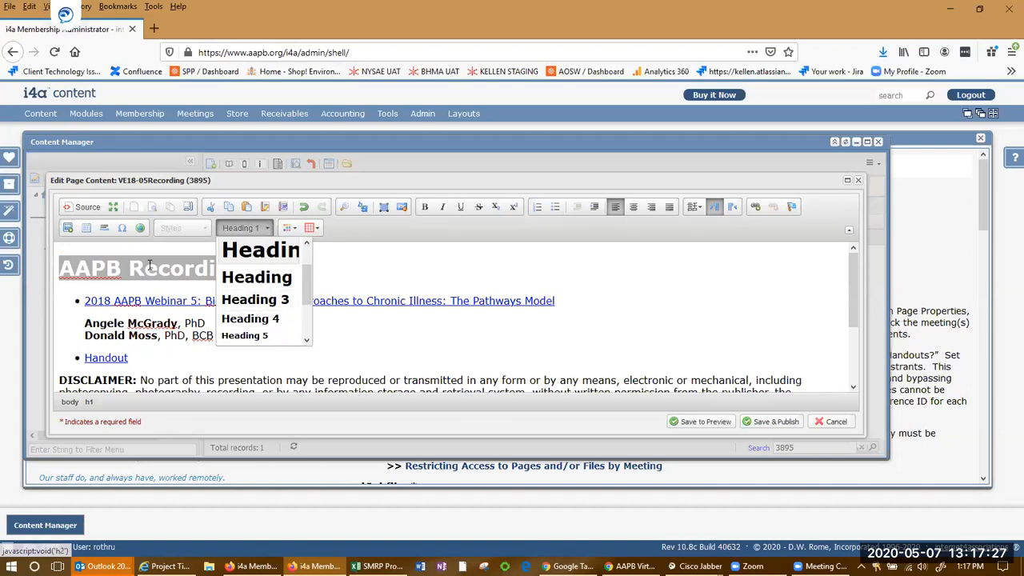
click(275, 334)
scroll(312, 316, down, 2)
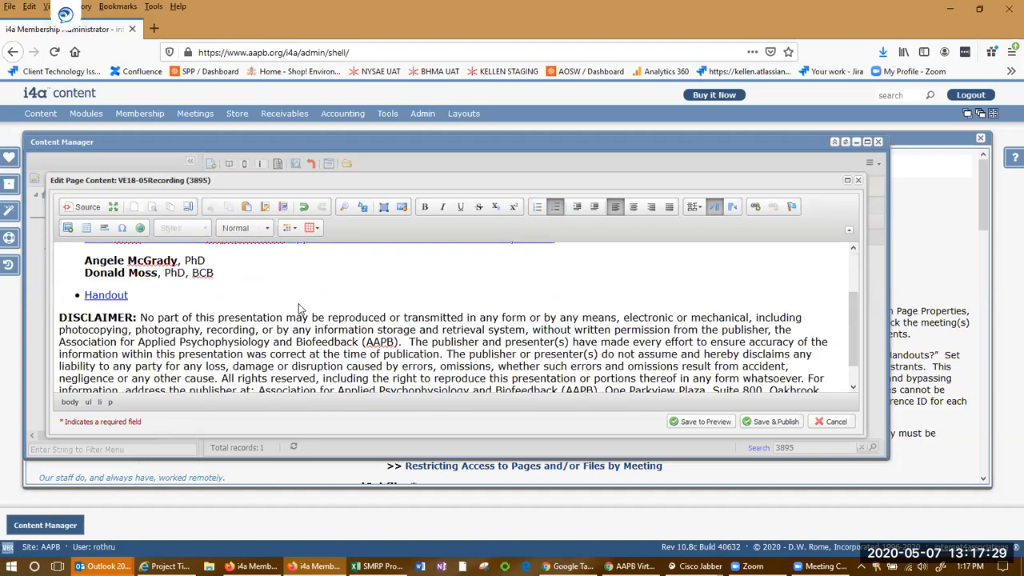
scroll(364, 285, down, 1)
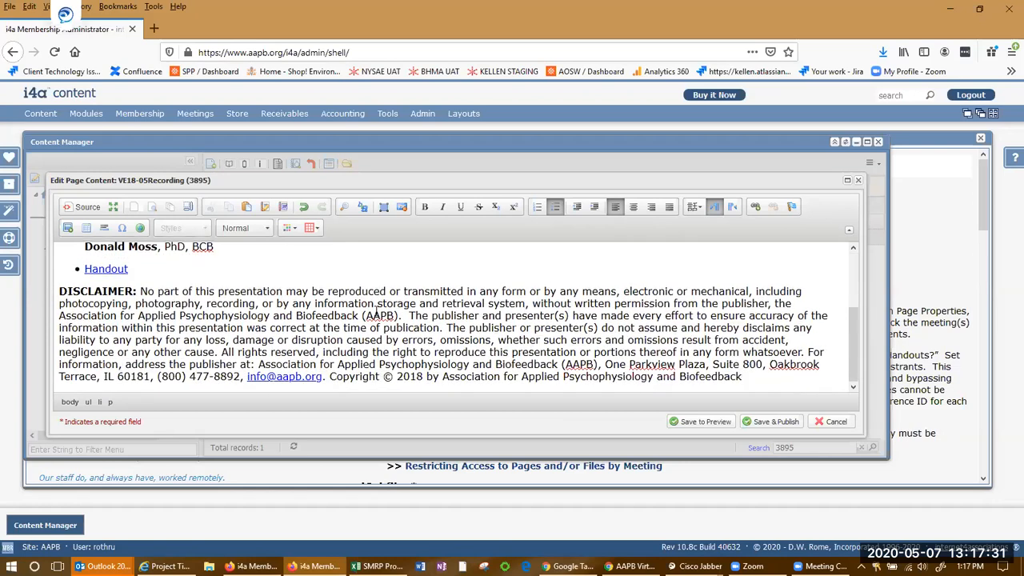
scroll(409, 324, up, 3)
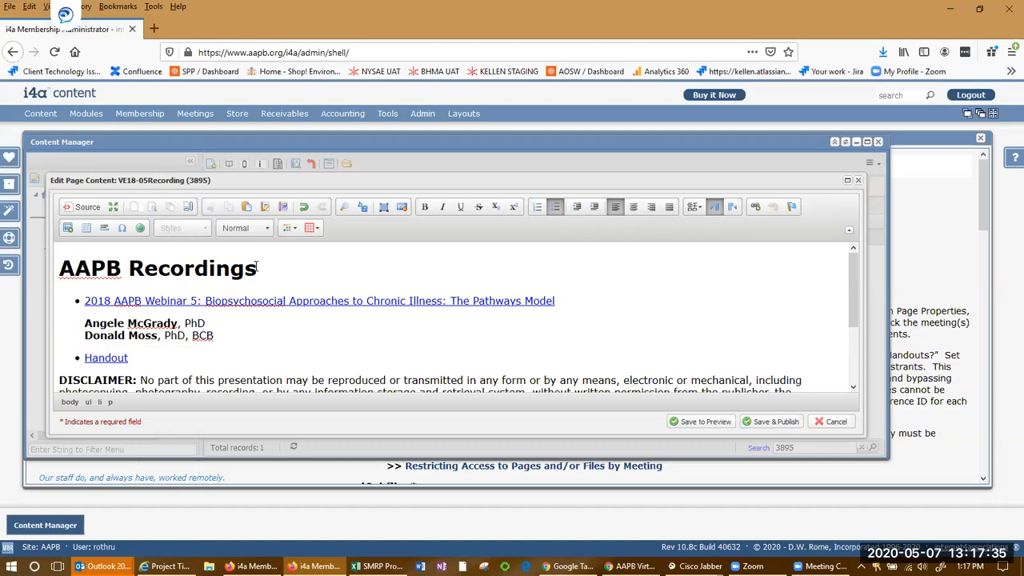
click(374, 267)
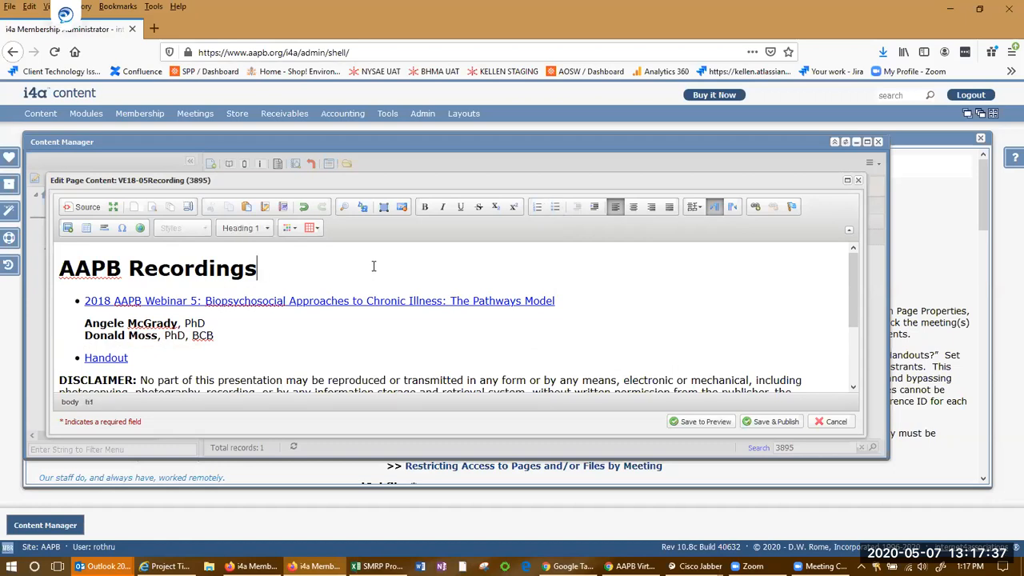
click(835, 421)
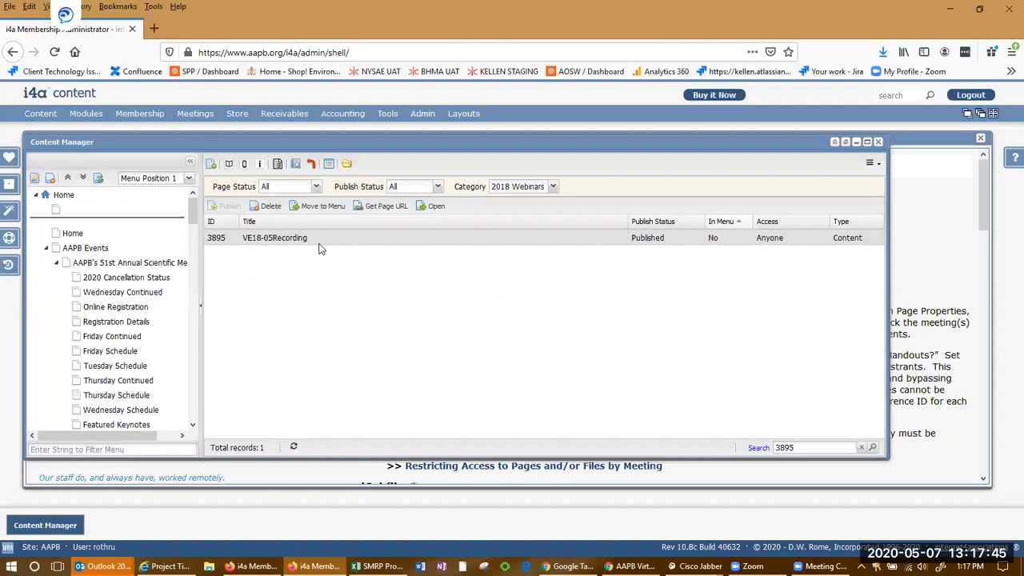
Switch to the public AAPB website and open the AAPB Store from the sidebar and its store link
mouse_move(307, 244)
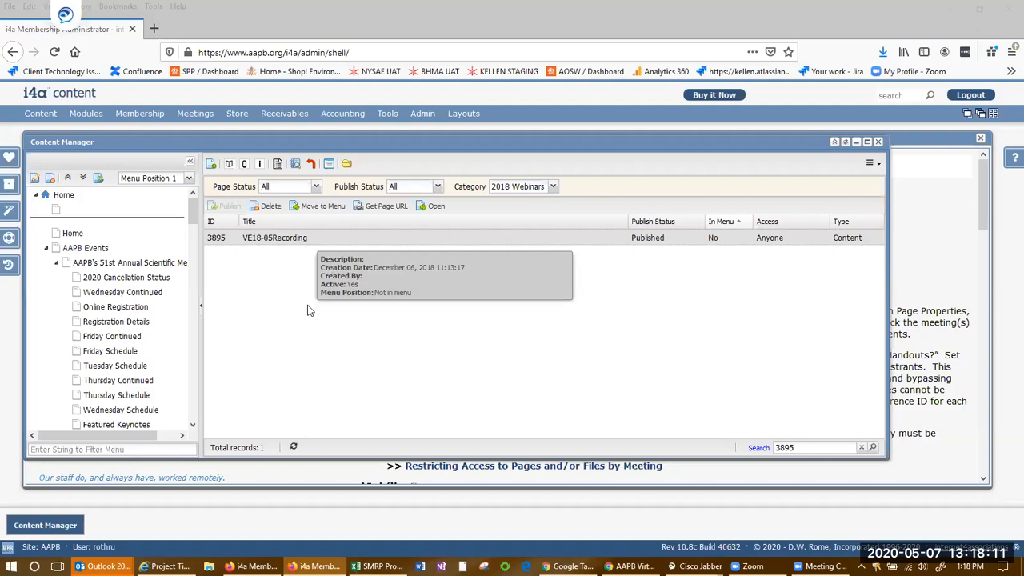
key(alt+Tab)
click(225, 283)
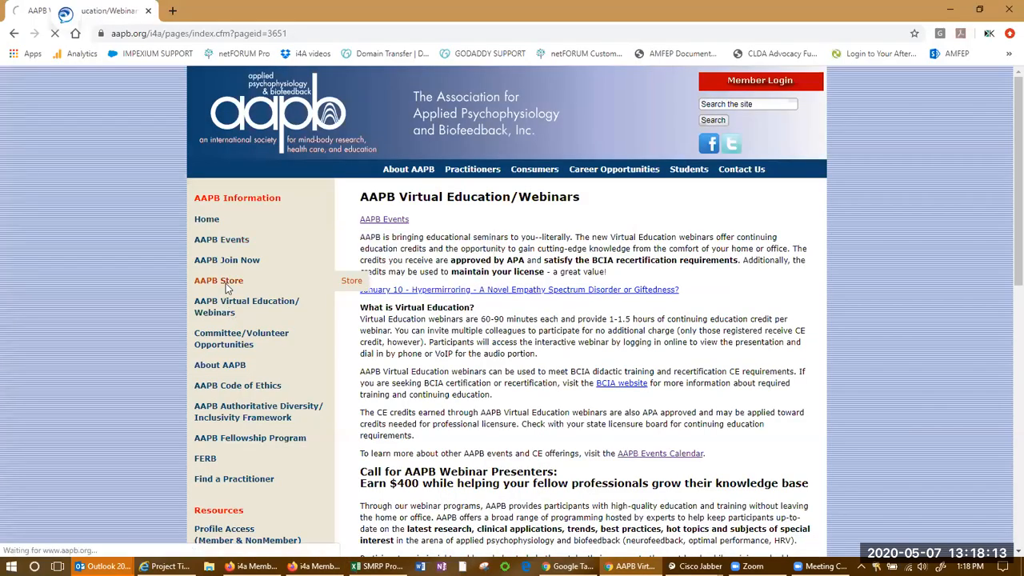
scroll(830, 331, down, 1)
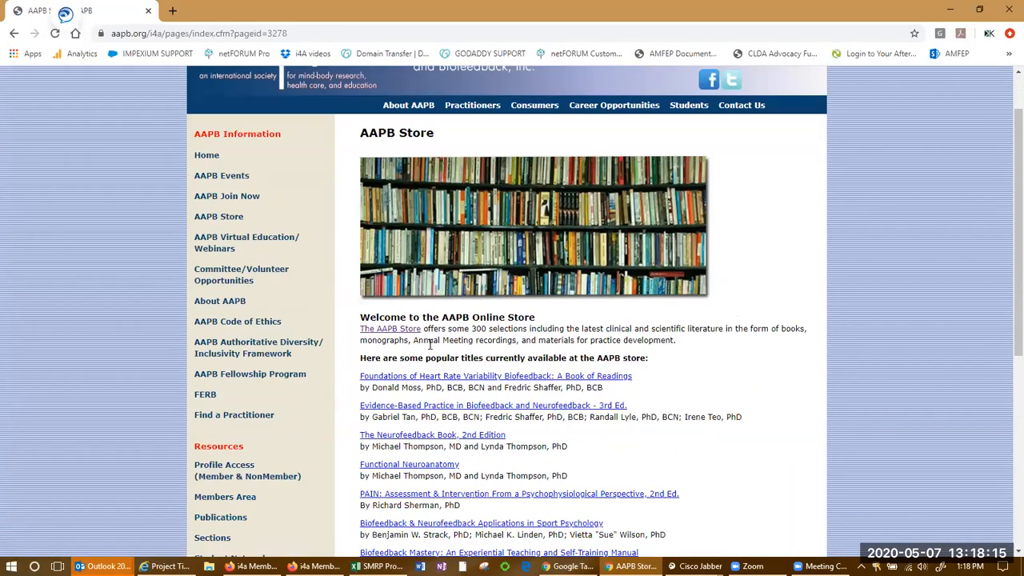
click(408, 330)
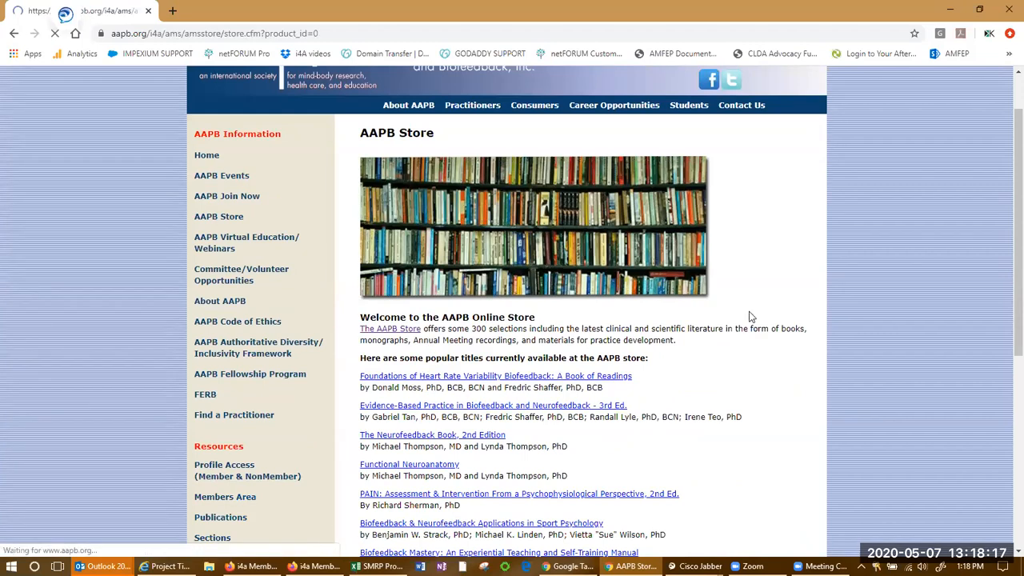
Open the Recordings (video & audio) category in the online store
scroll(759, 308, down, 2)
scroll(738, 340, down, 3)
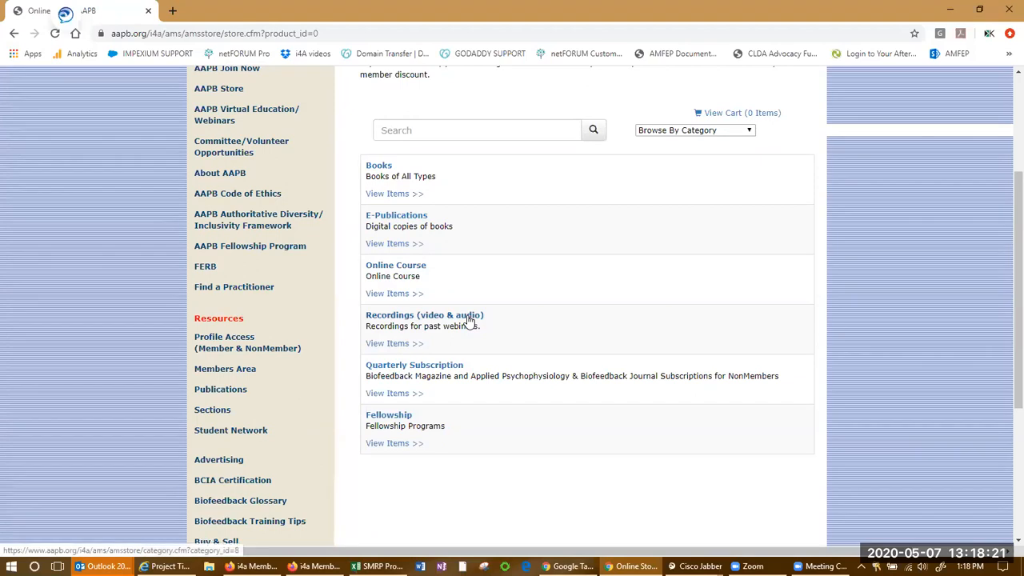
click(469, 320)
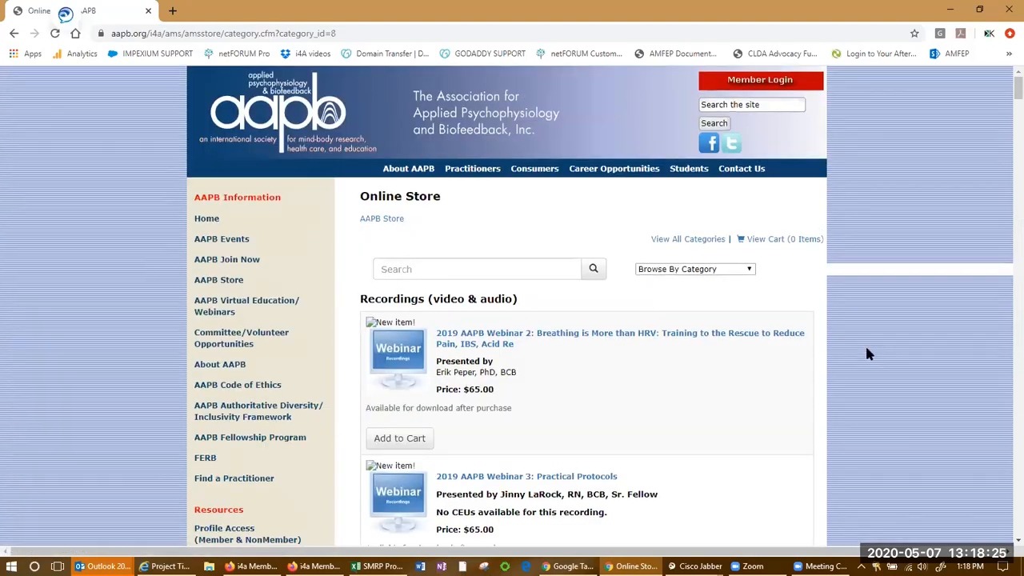
Browse the webinar recordings and open the 2019 AAPB Webinar 2 product page
scroll(864, 352, down, 2)
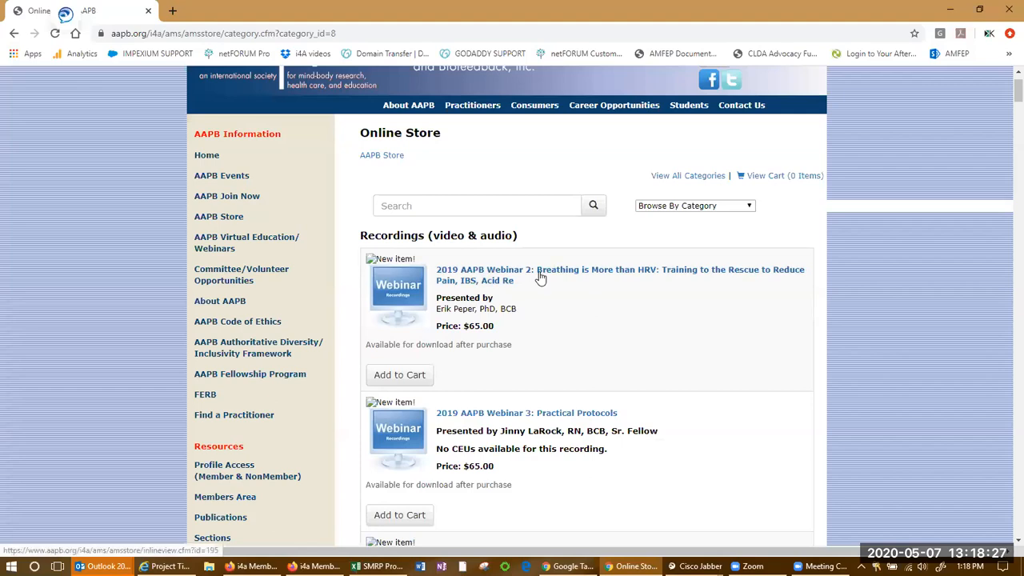
scroll(540, 277, down, 3)
scroll(540, 278, down, 10)
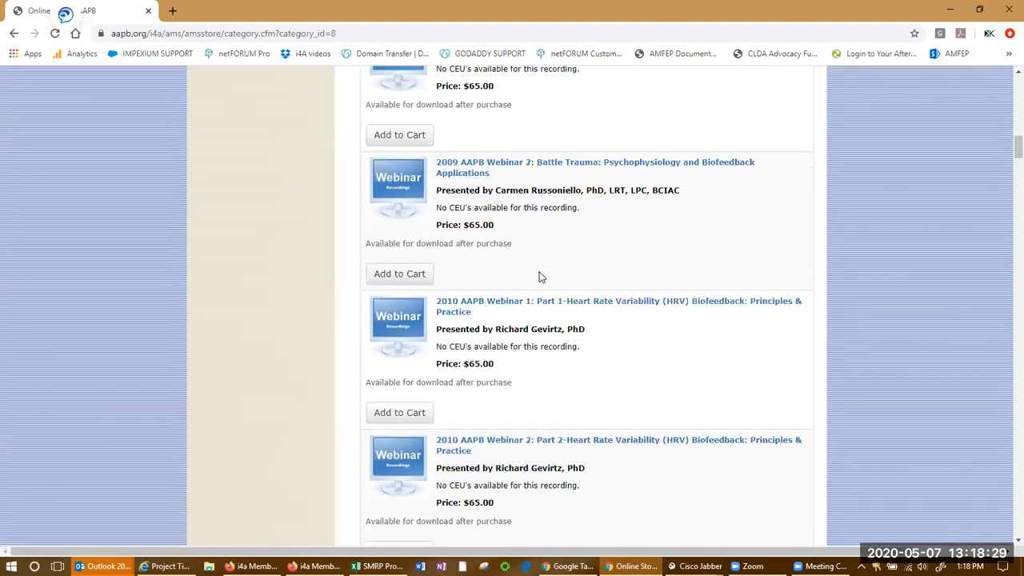
scroll(540, 278, up, 15)
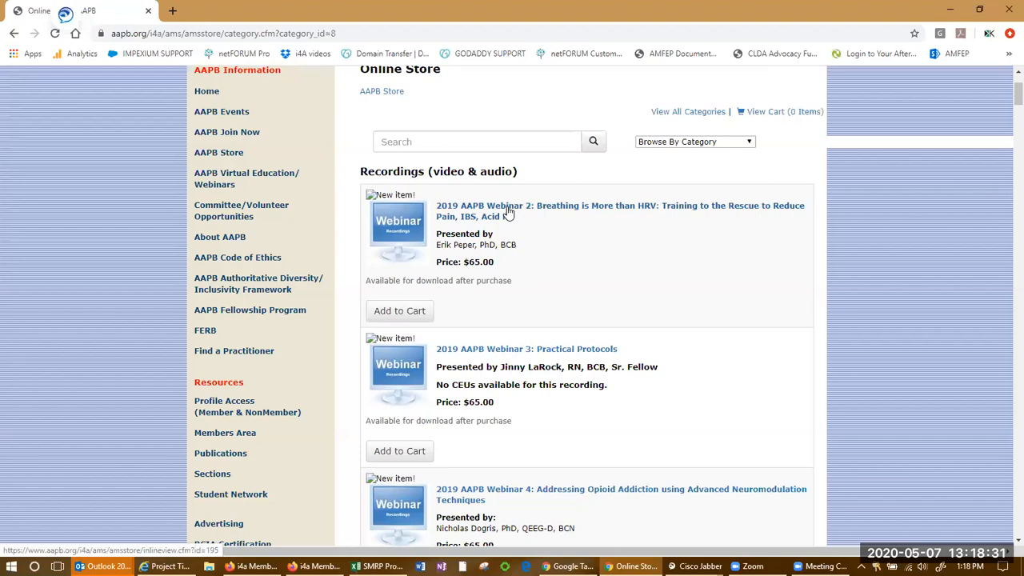
click(507, 211)
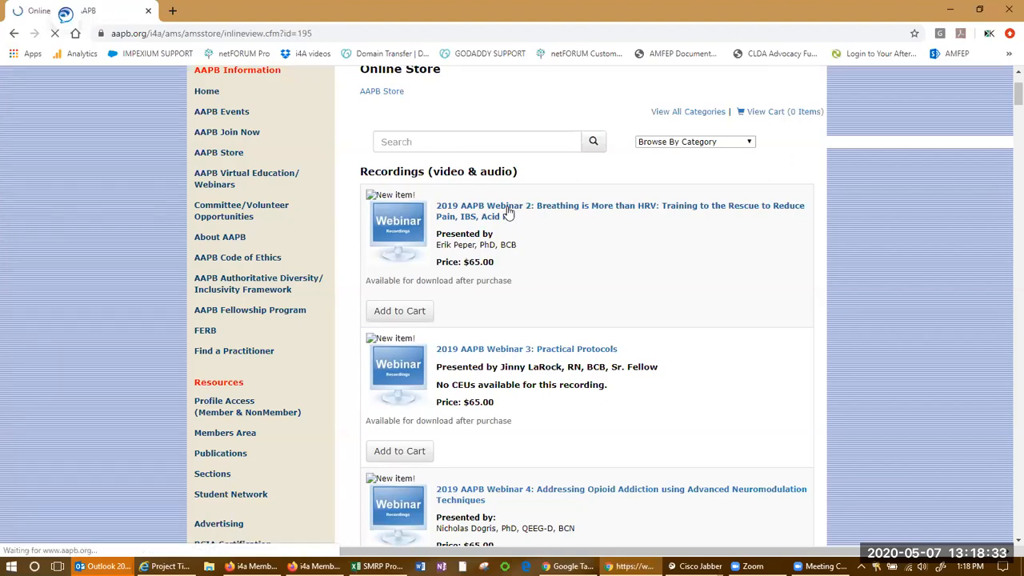
scroll(661, 382, down, 5)
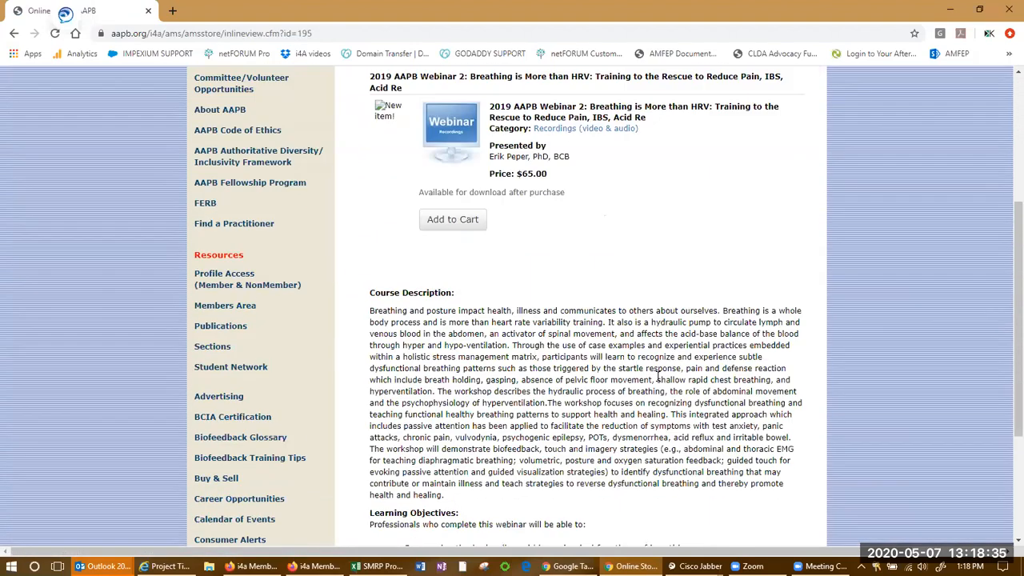
scroll(591, 388, up, 3)
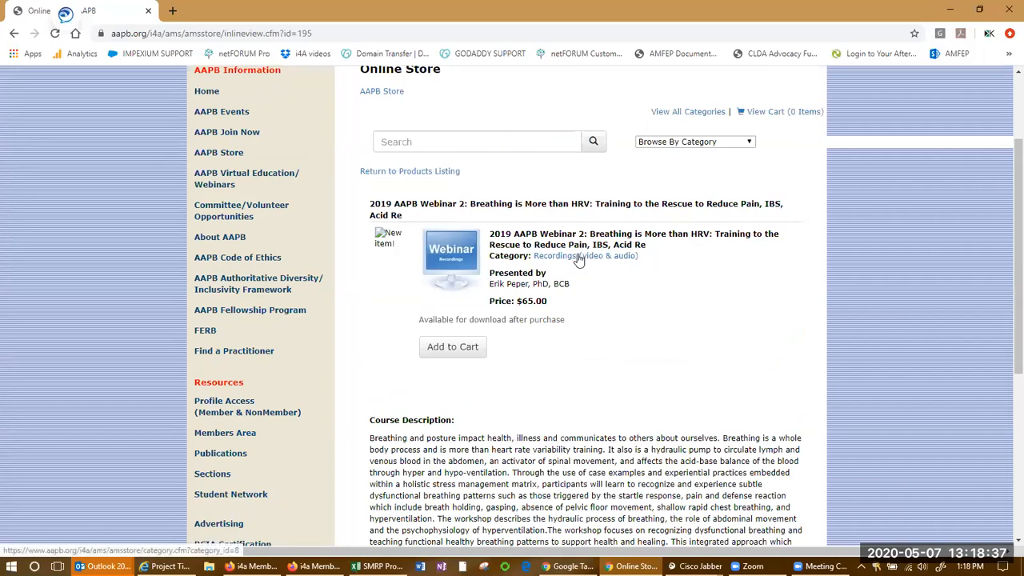
Scroll through the 2019 AAPB Webinar 2 product page and return to the Content Manager
scroll(704, 389, down, 3)
scroll(704, 389, down, 2)
scroll(615, 377, up, 4)
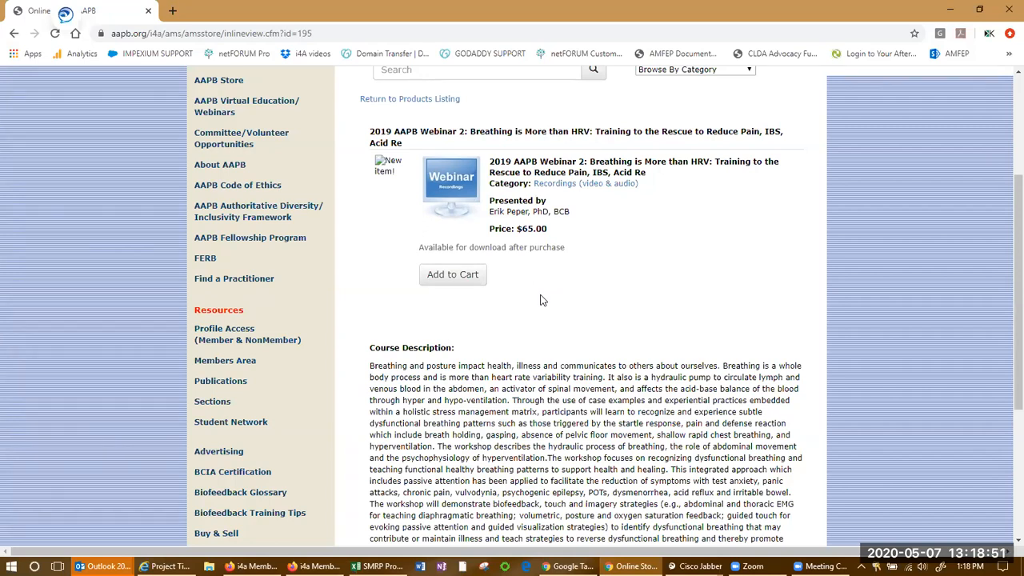
scroll(605, 325, up, 3)
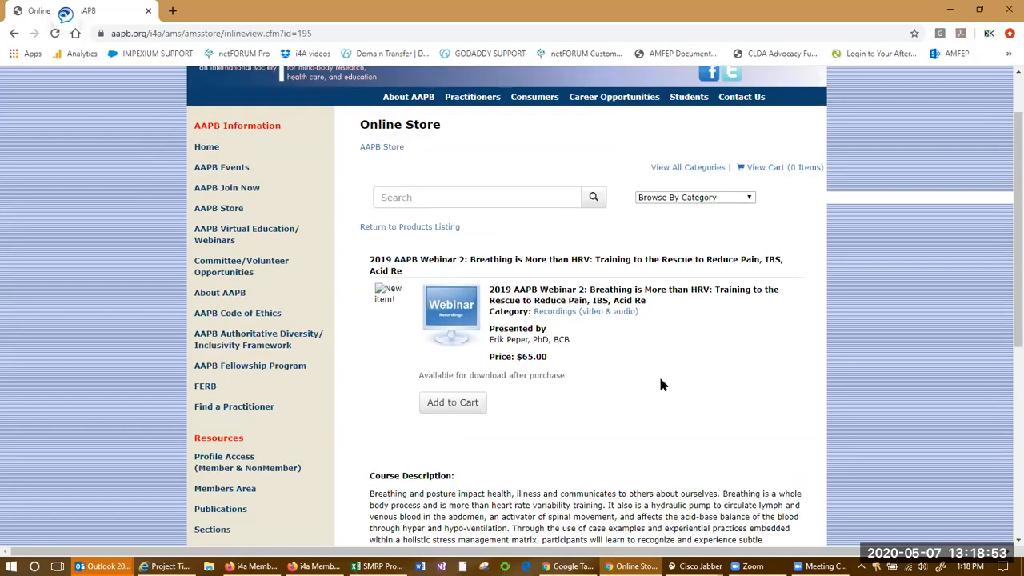
key(alt+Tab)
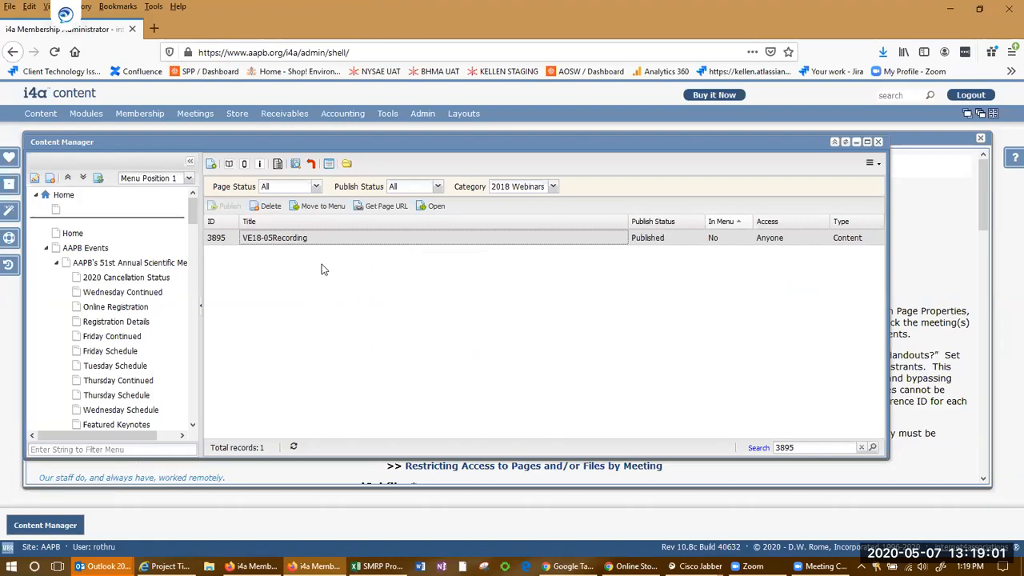
Preview the Wednesday Continued page from the Content Manager menu tree
mouse_move(315, 237)
right_click(308, 236)
key(Escape)
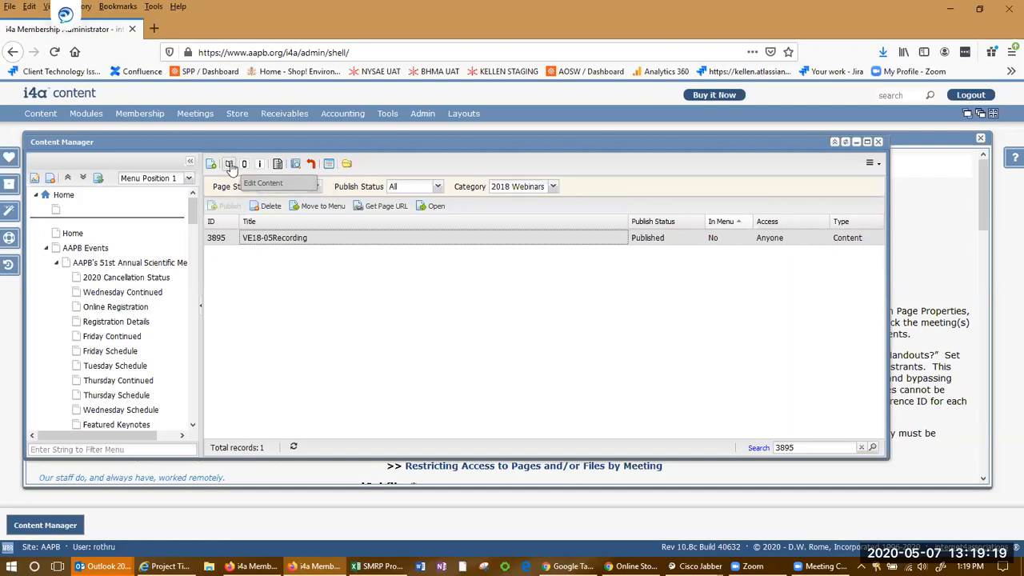
click(132, 296)
right_click(133, 299)
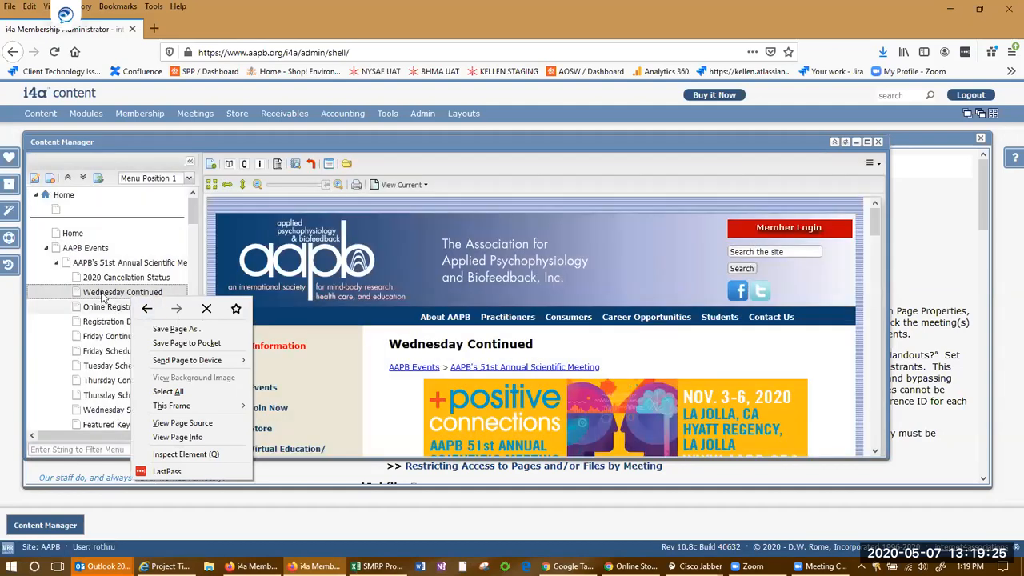
right_click(103, 296)
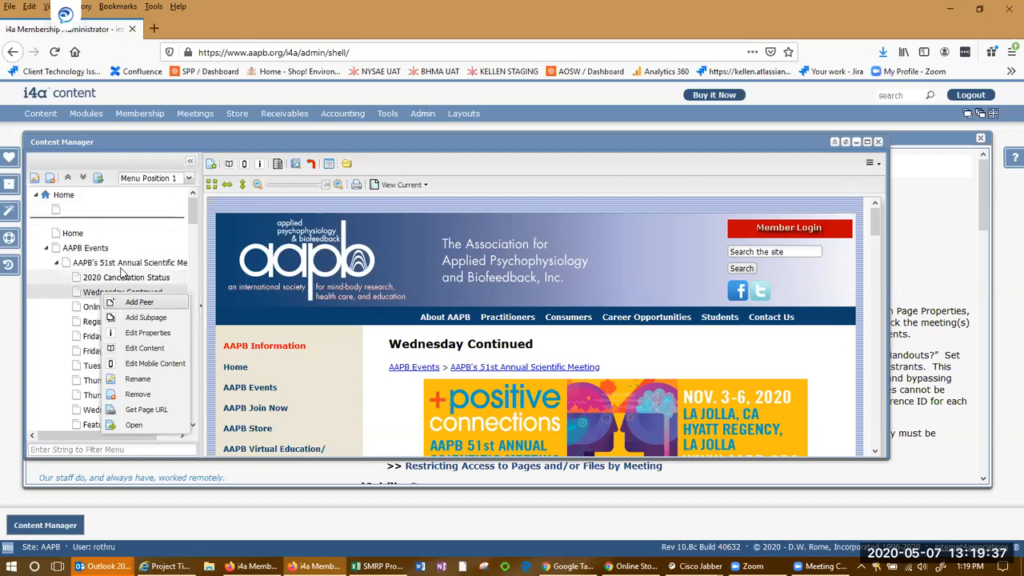
Preview the AAPB Events page and the Home page from the menu tree
click(117, 251)
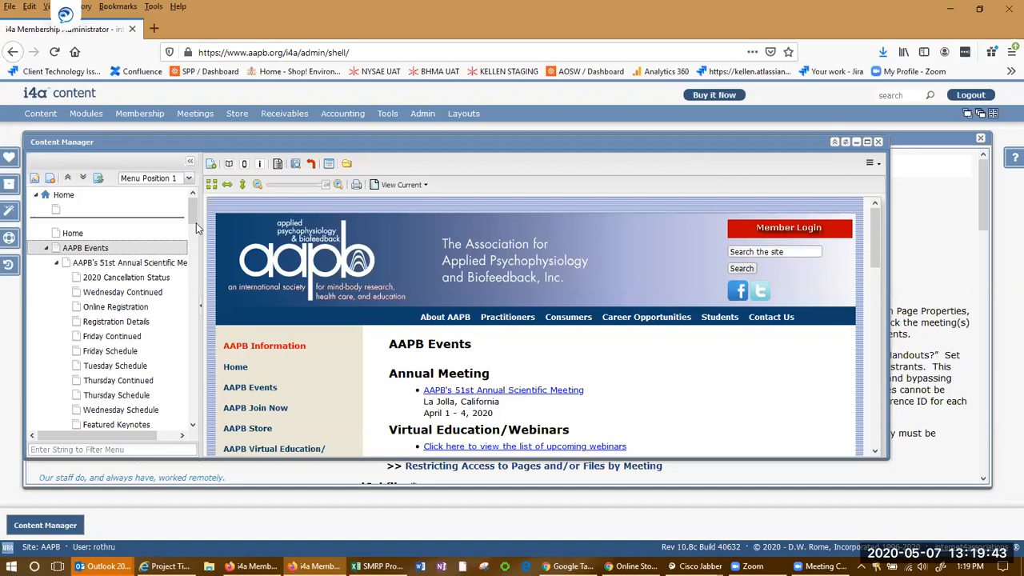
click(92, 200)
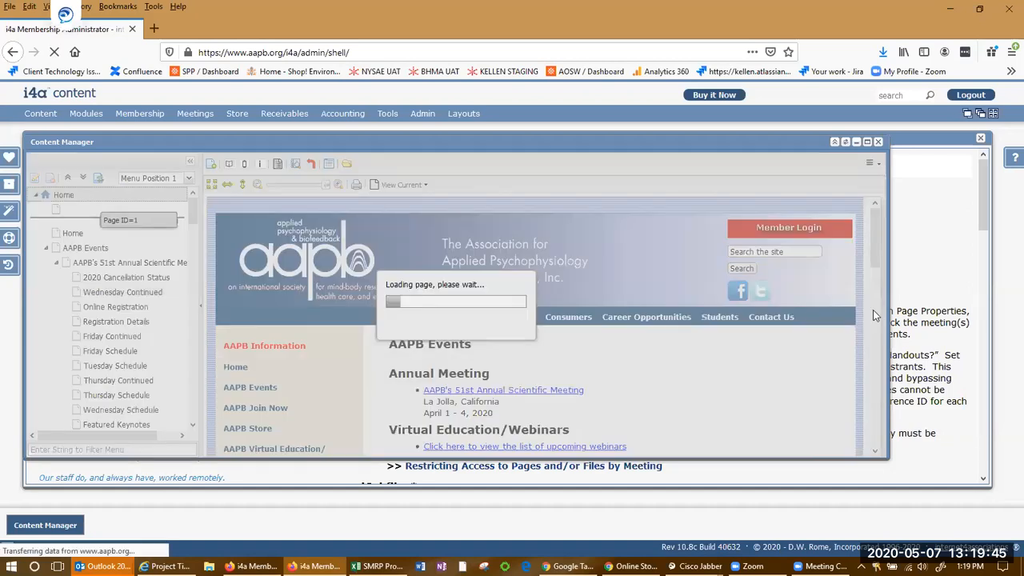
scroll(512, 334, down, 5)
scroll(514, 339, up, 5)
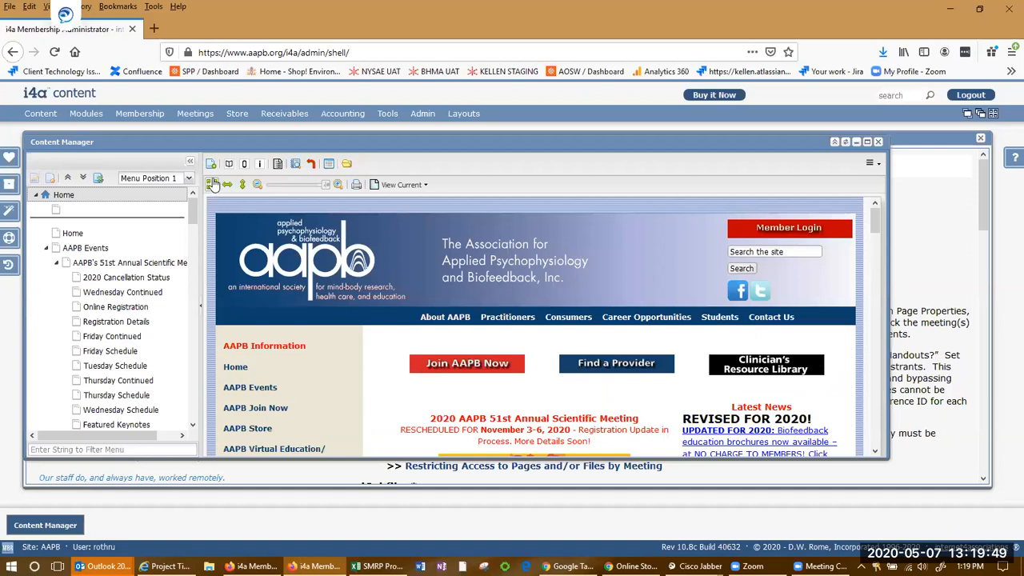
Switch the Home page preview to its previous version and reload the admin site
click(402, 184)
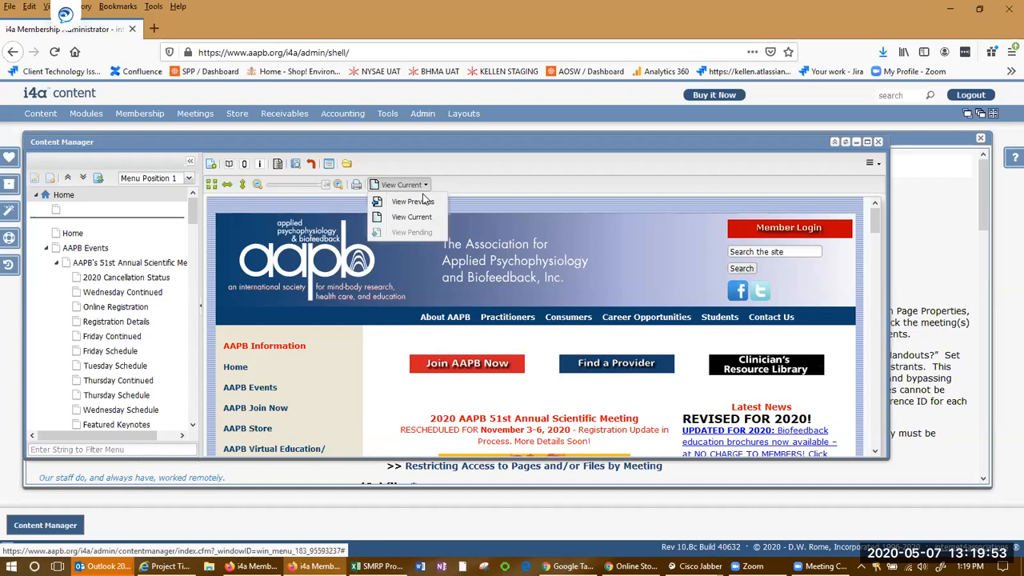
click(422, 201)
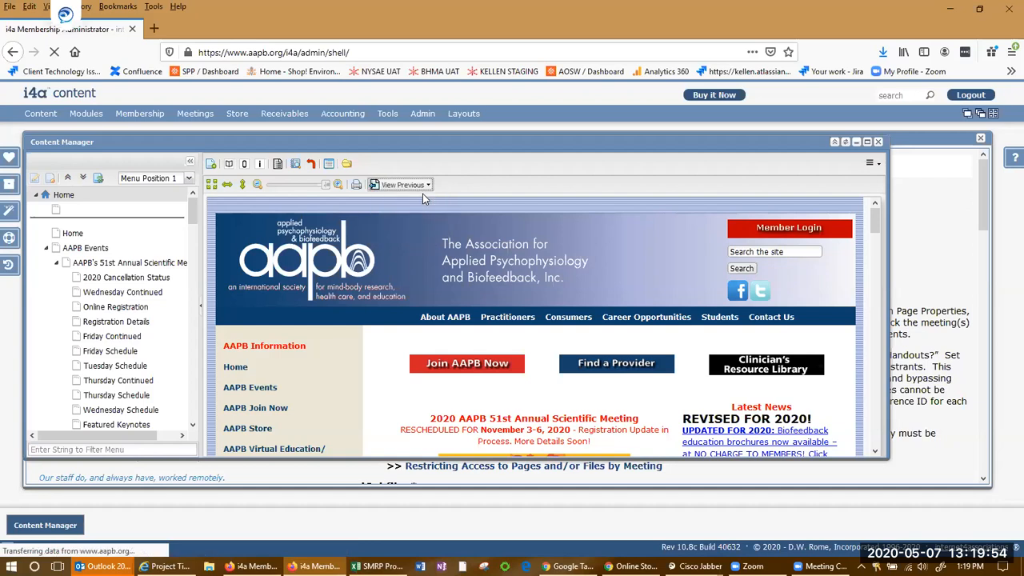
click(652, 52)
key(Return)
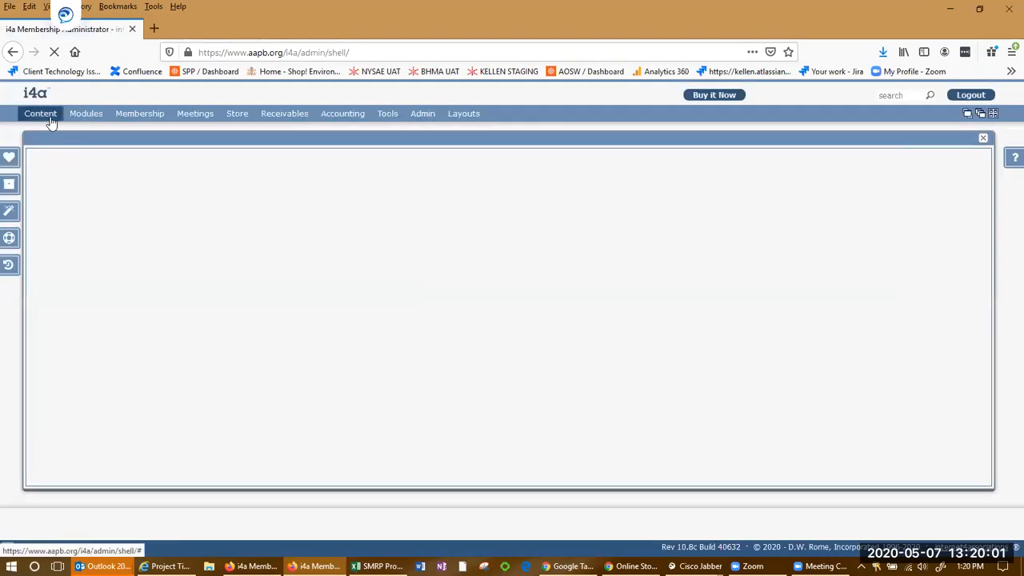
Reopen the Content Manager and scroll through the page menu tree
click(40, 114)
click(52, 125)
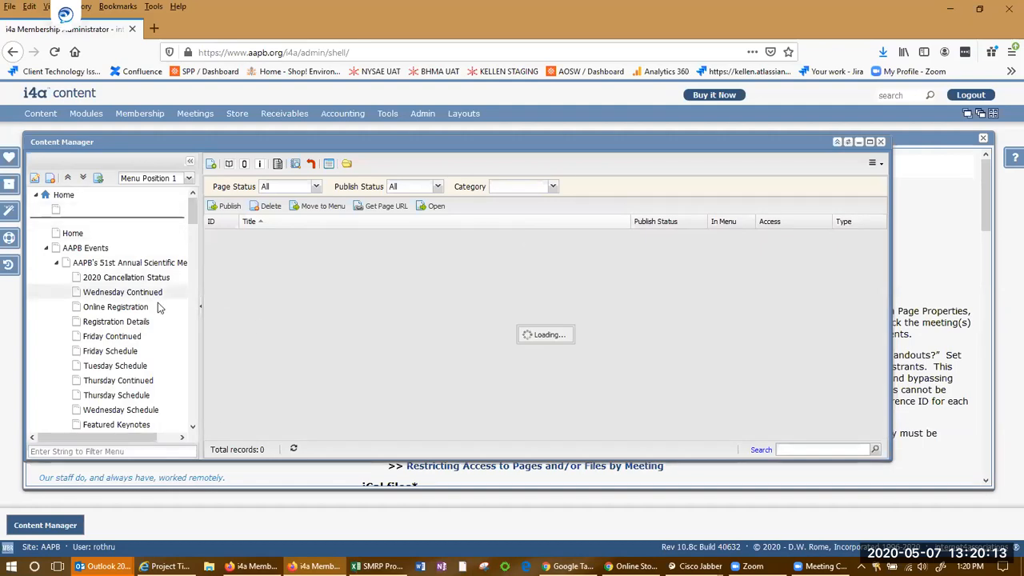
scroll(158, 307, down, 3)
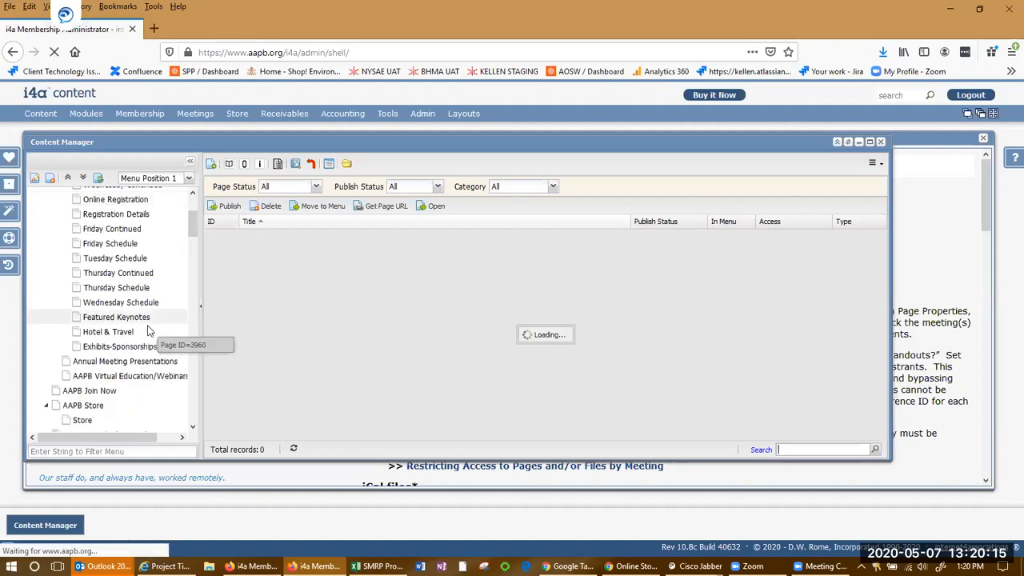
scroll(148, 330, down, 6)
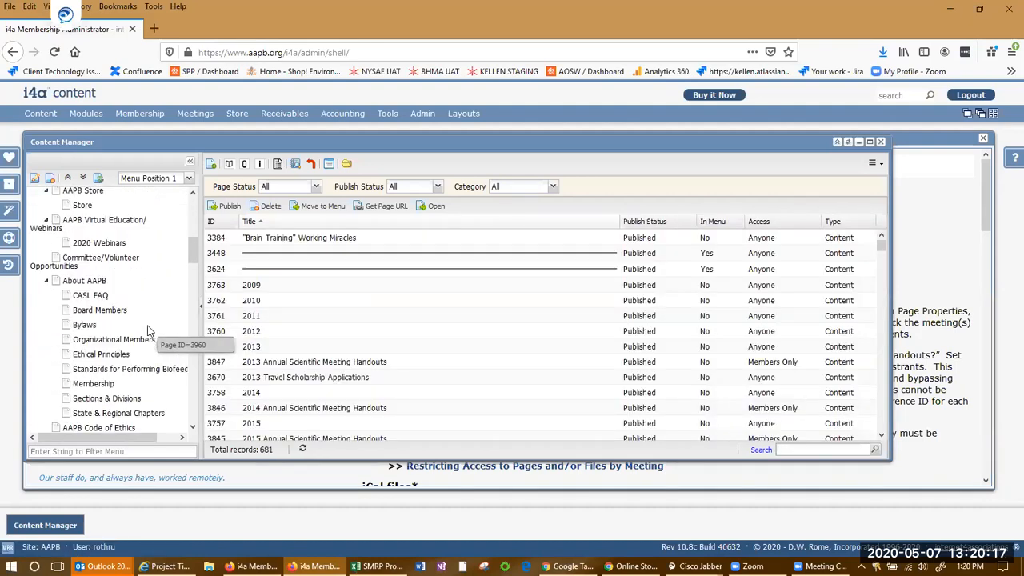
scroll(120, 295, up, 2)
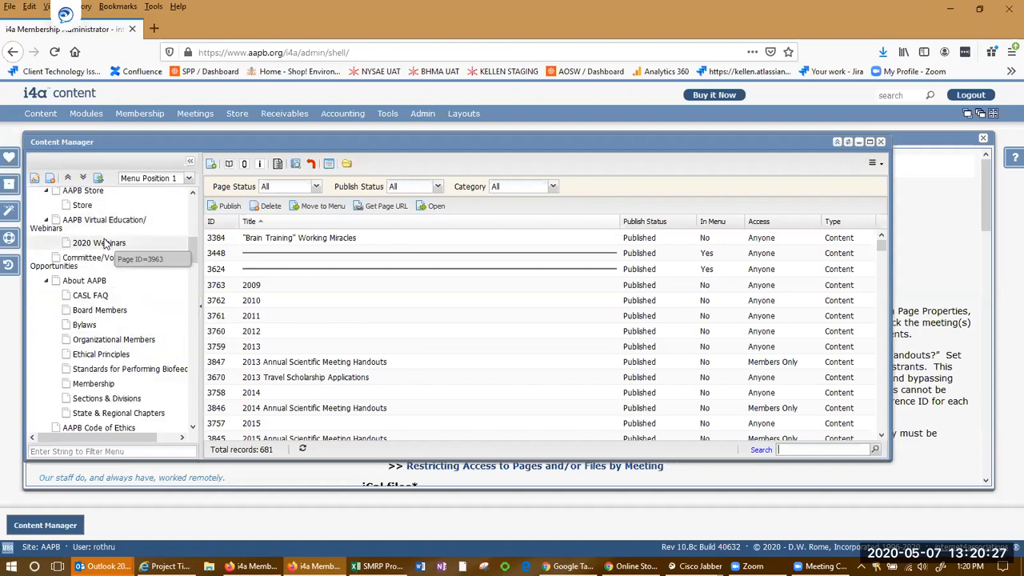
Filter the page list by the 2018 Webinars category and select the recording pages
click(808, 448)
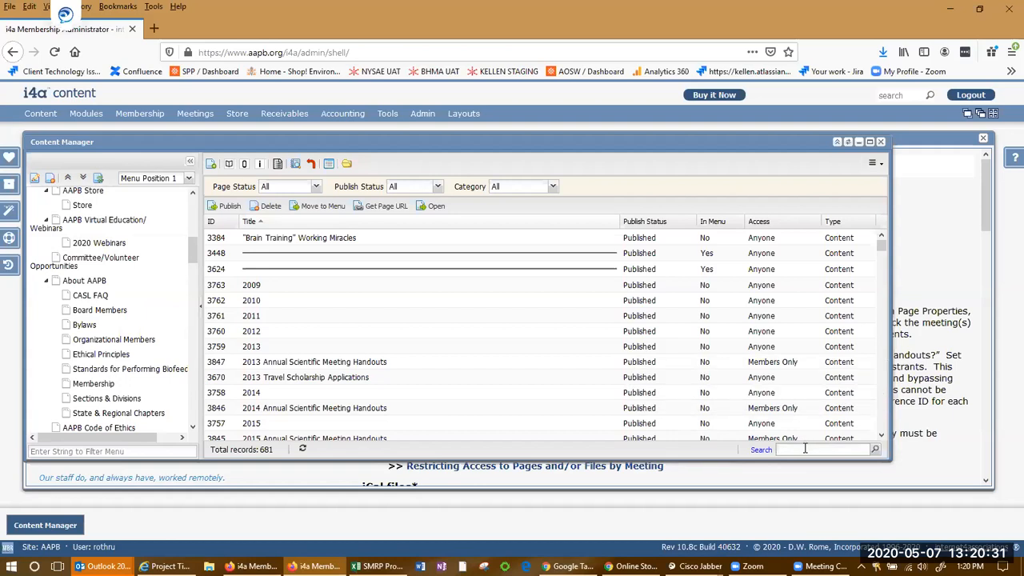
click(552, 186)
click(527, 213)
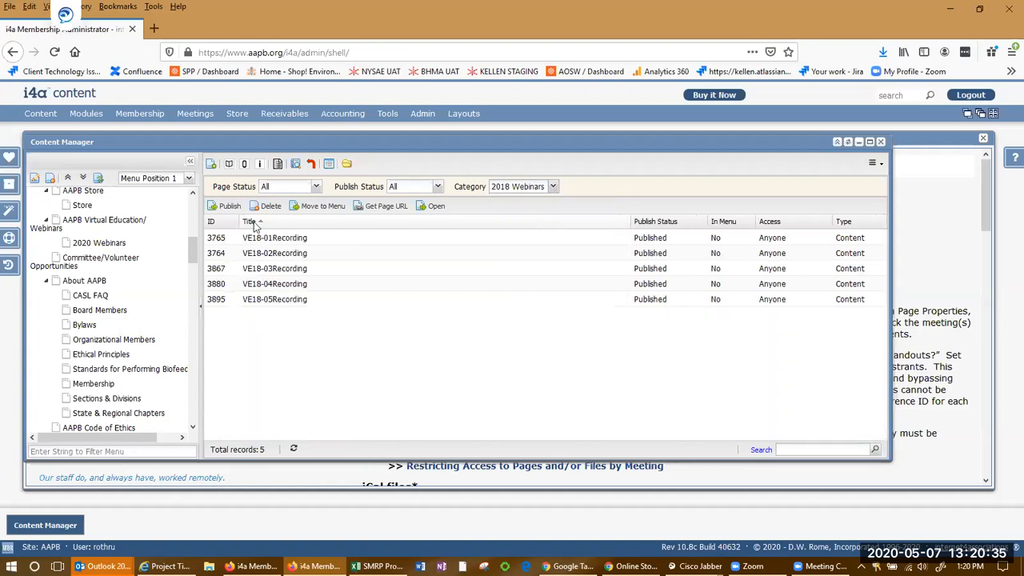
click(312, 240)
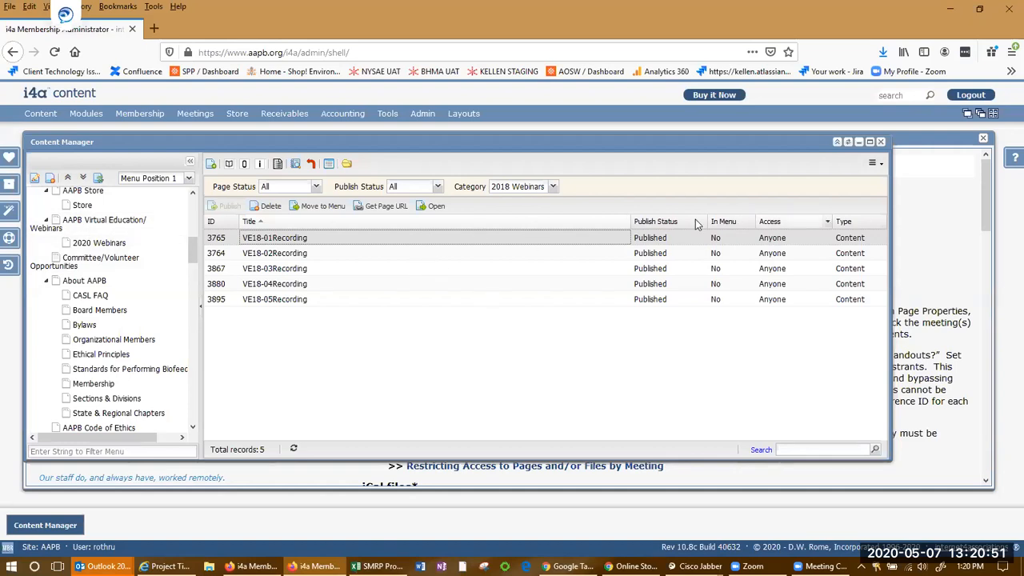
click(352, 271)
click(368, 299)
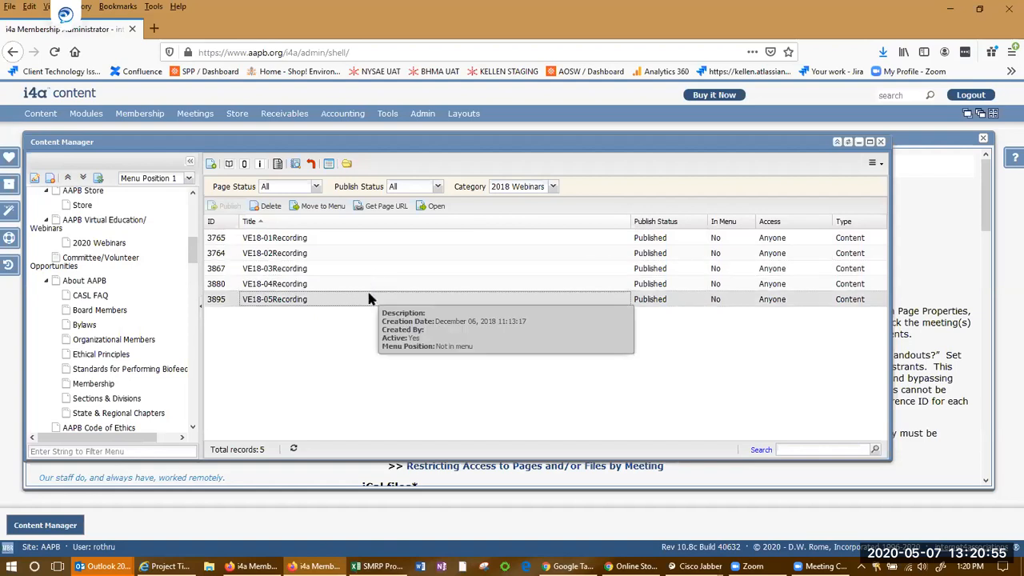
Display the page URL of VE18-01Recording and select the URL text
click(553, 187)
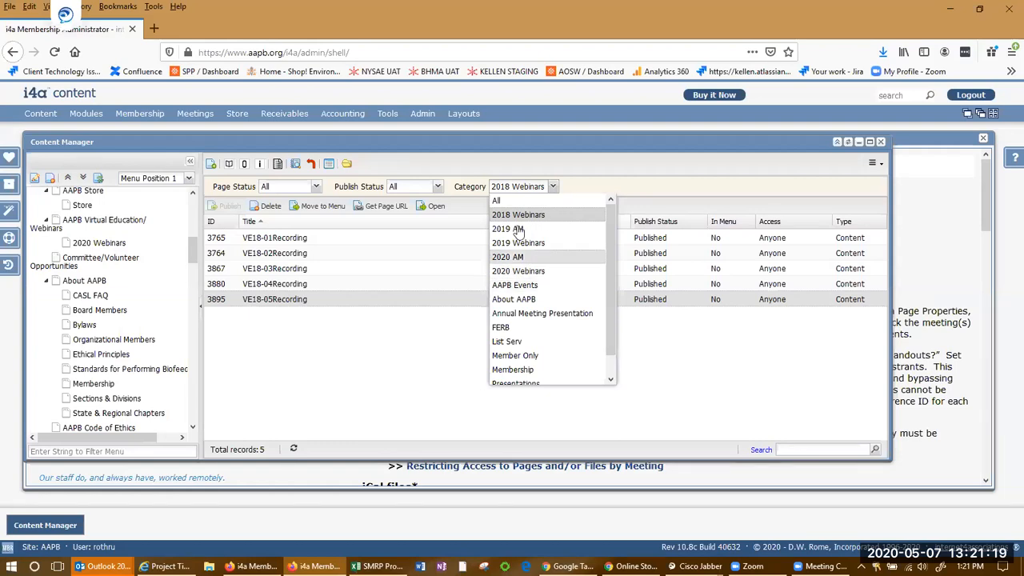
click(419, 328)
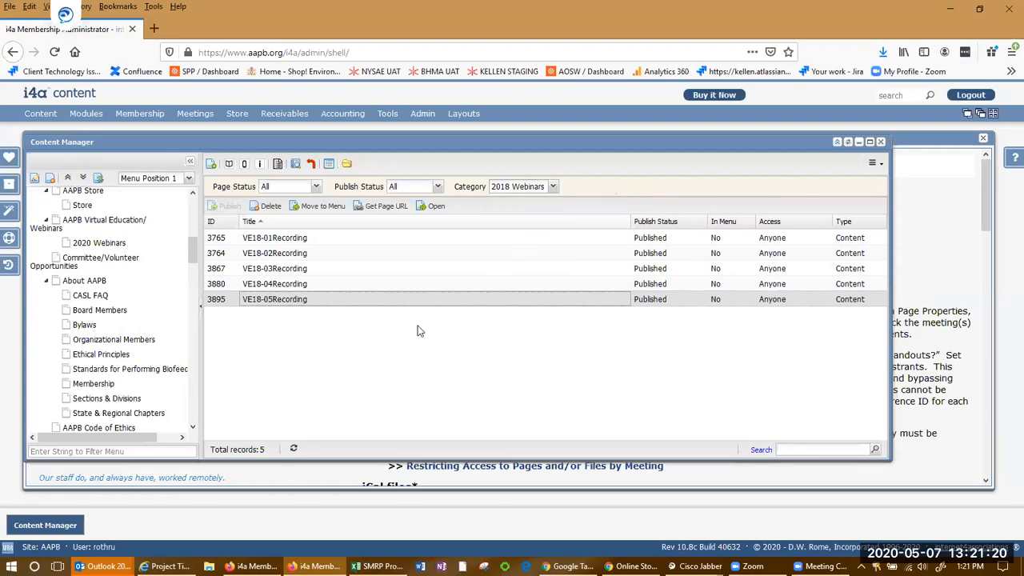
click(364, 268)
click(381, 237)
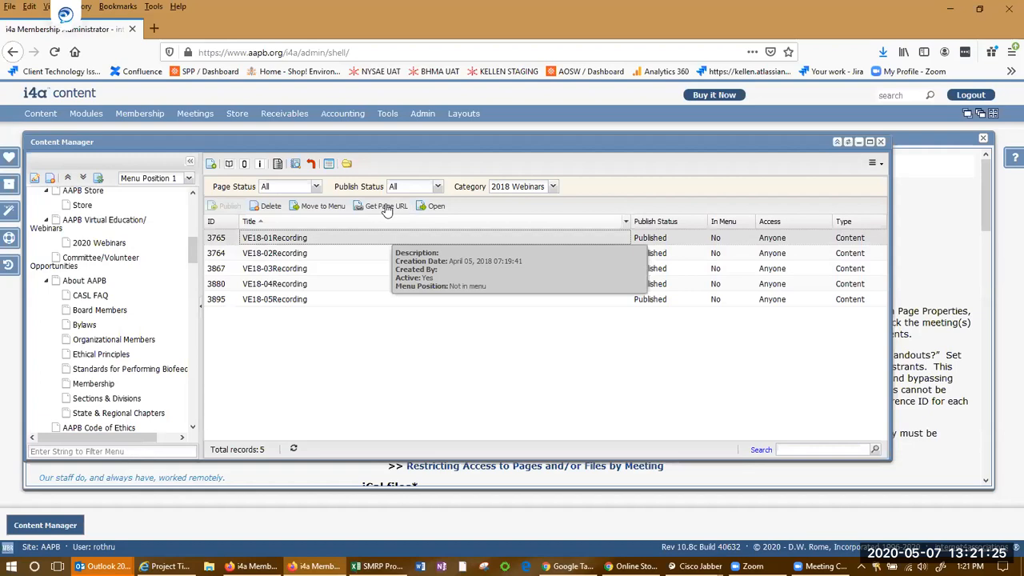
click(385, 205)
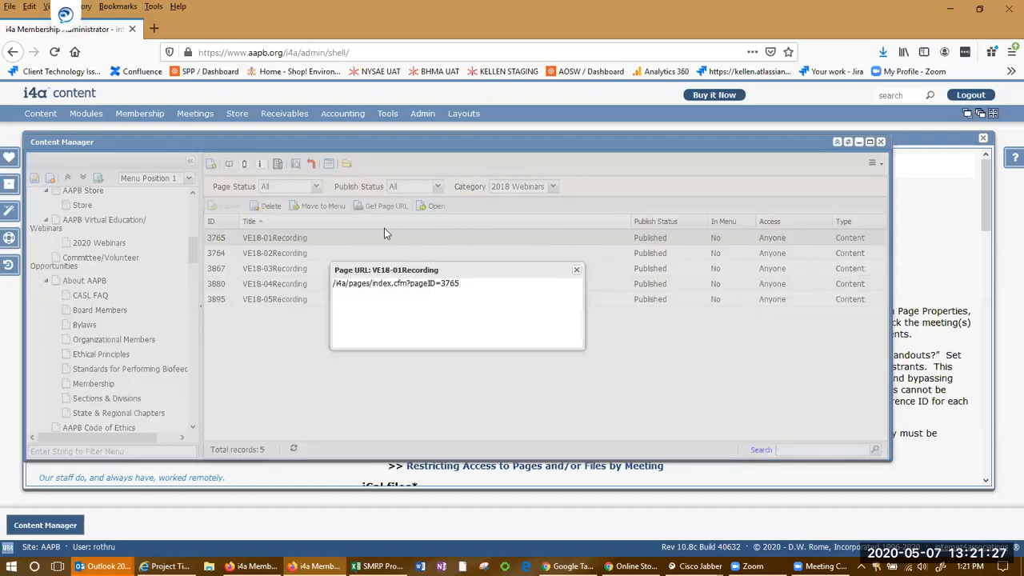
triple_click(406, 284)
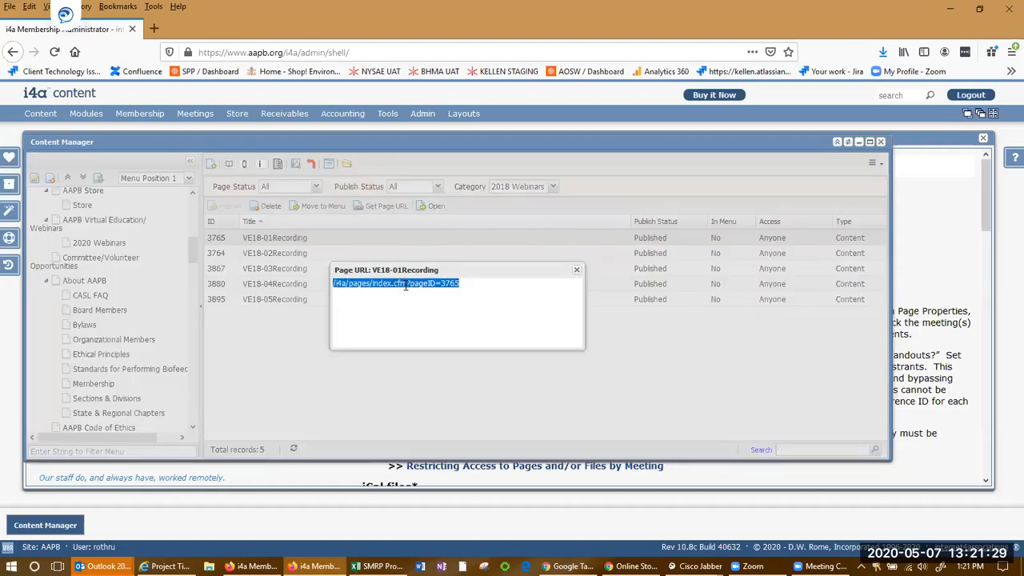
click(577, 271)
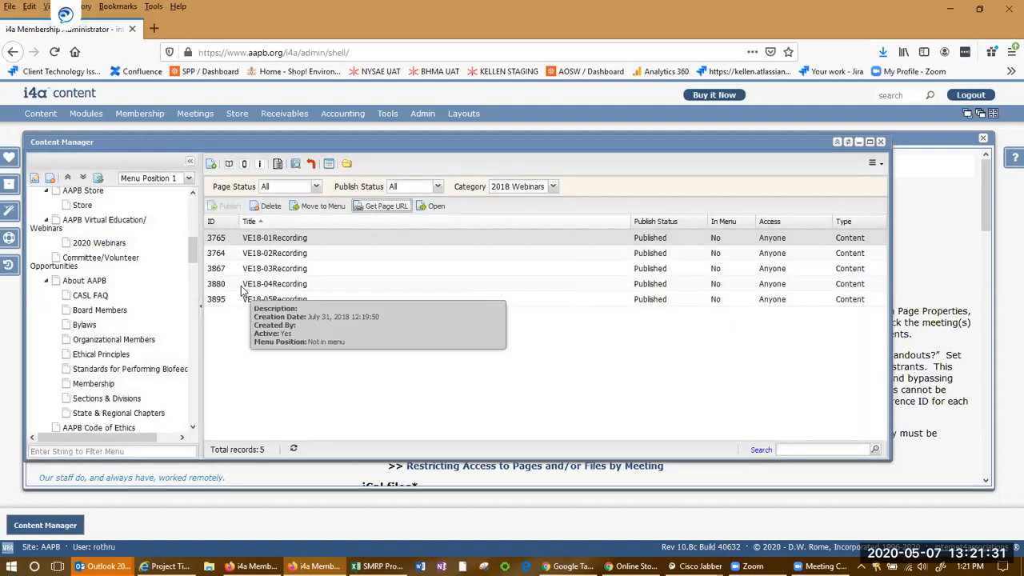
Open the VE18-01Recording page in the content editor
click(268, 284)
click(278, 240)
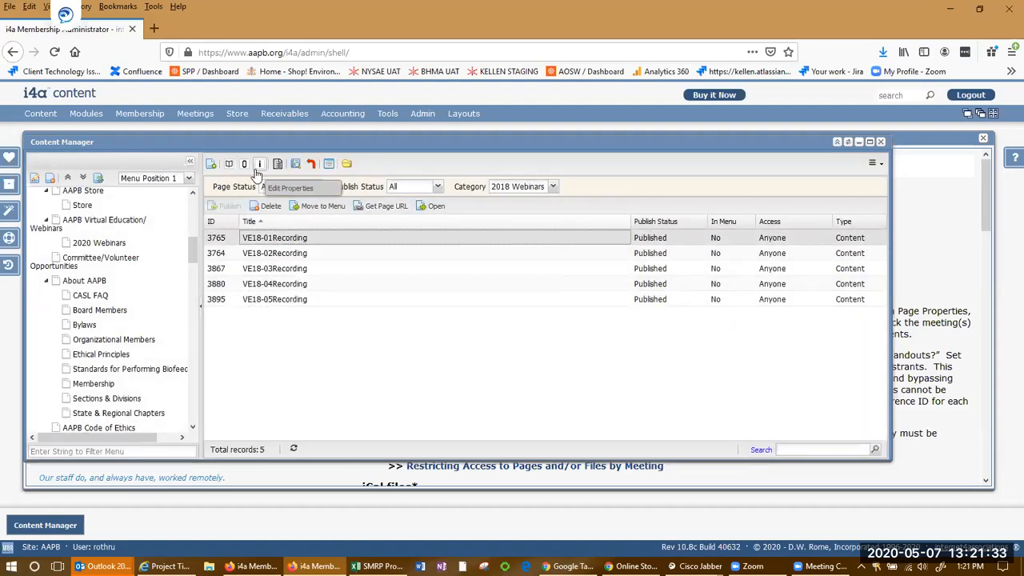
click(229, 165)
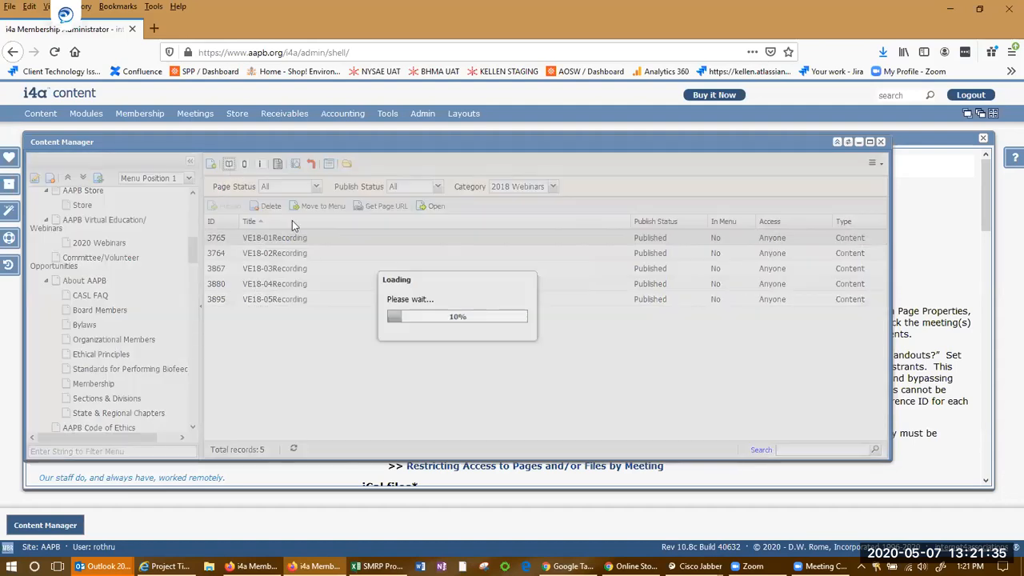
click(298, 301)
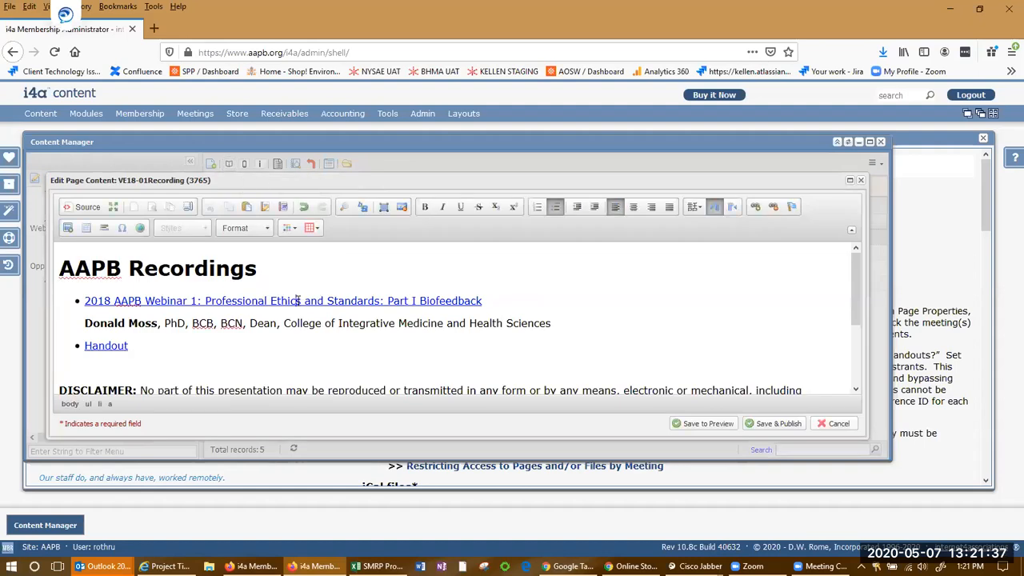
scroll(299, 301, down, 2)
scroll(298, 300, up, 2)
Inspect the first webinar link's URL, cancelling the link dialog and the content editor without saving
click(753, 206)
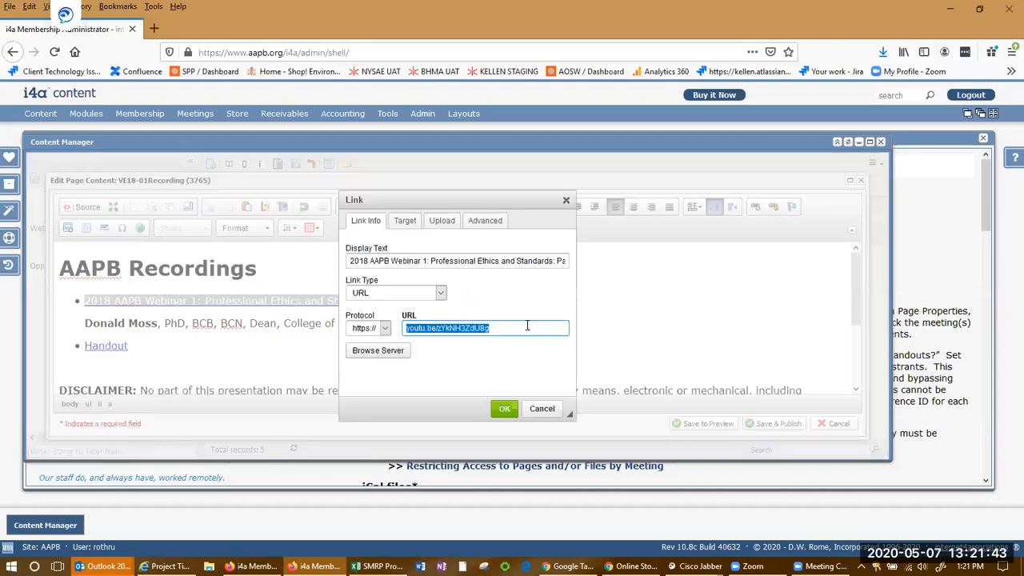
click(527, 326)
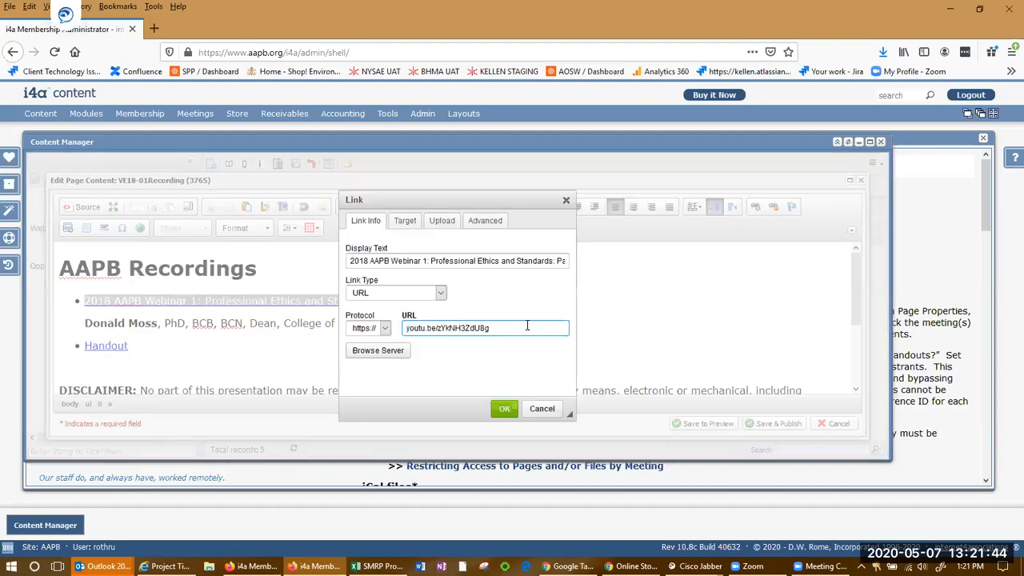
click(552, 410)
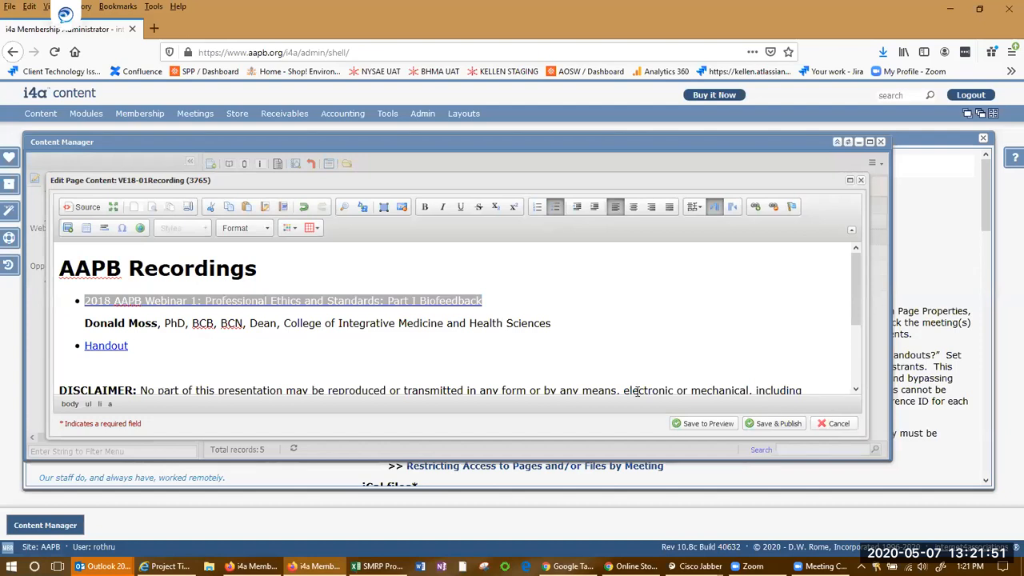
click(836, 424)
Select the other 2018 recording pages to view their details
click(327, 240)
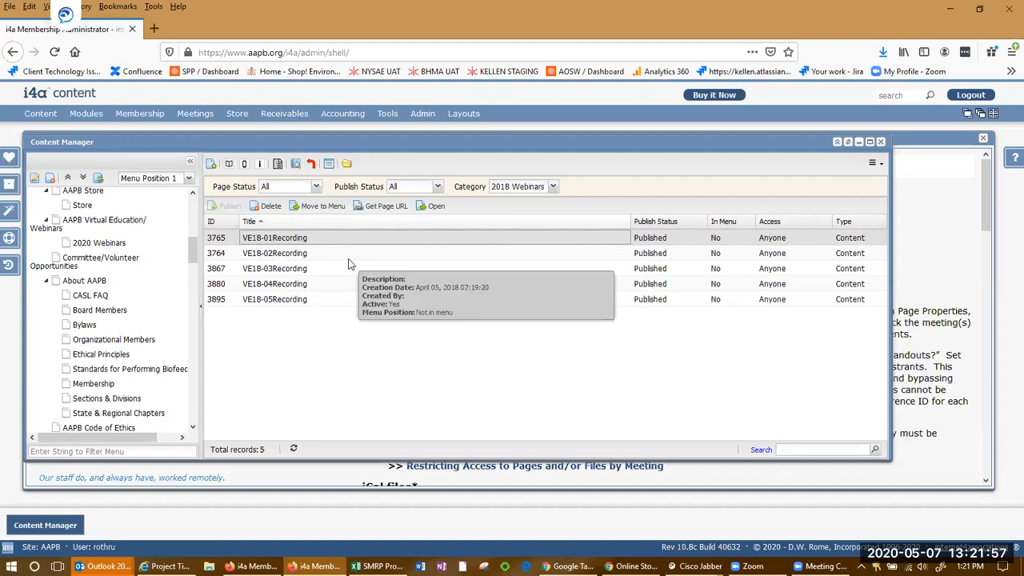
click(314, 256)
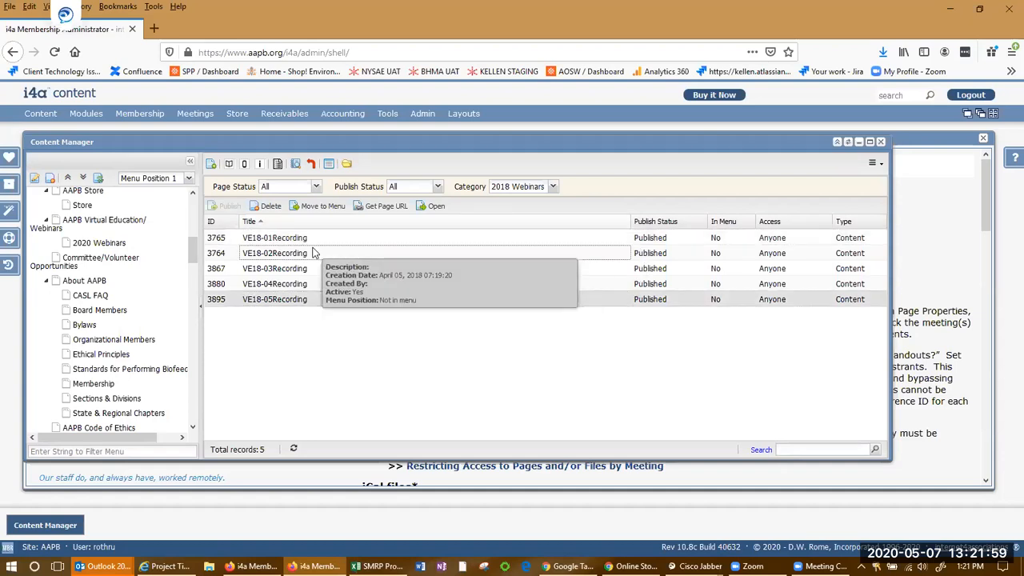
click(308, 238)
click(333, 272)
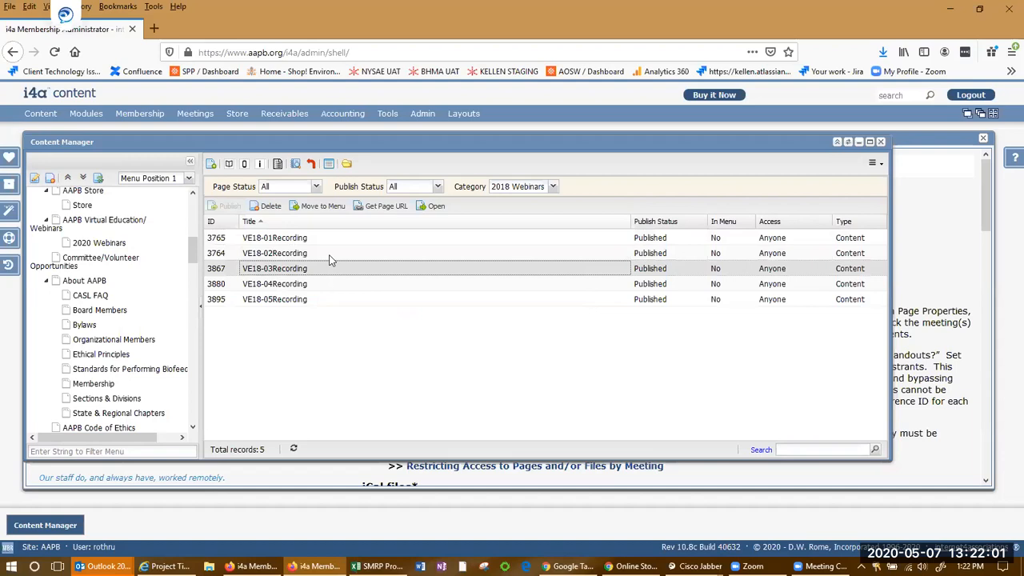
click(322, 237)
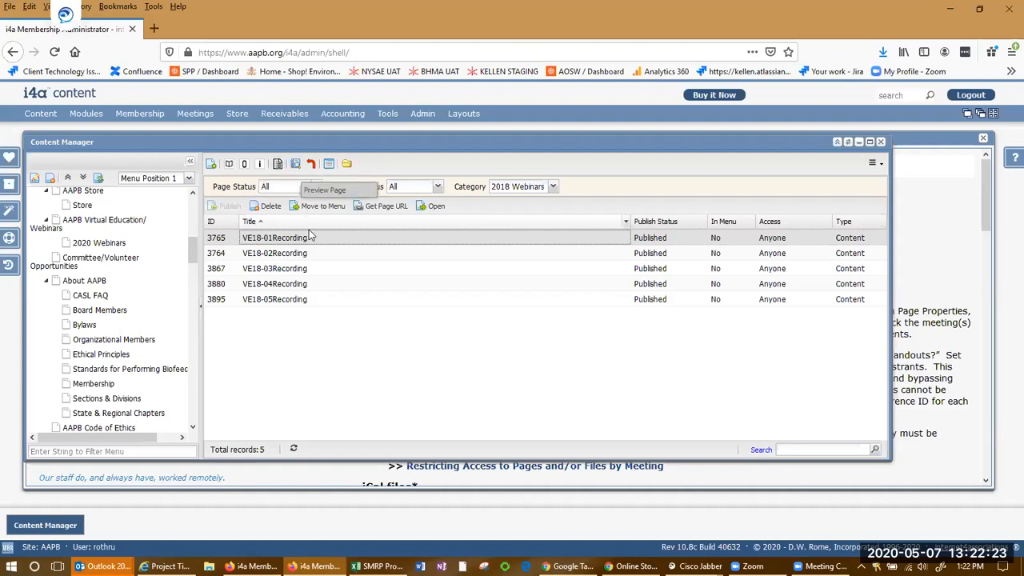
mouse_move(310, 239)
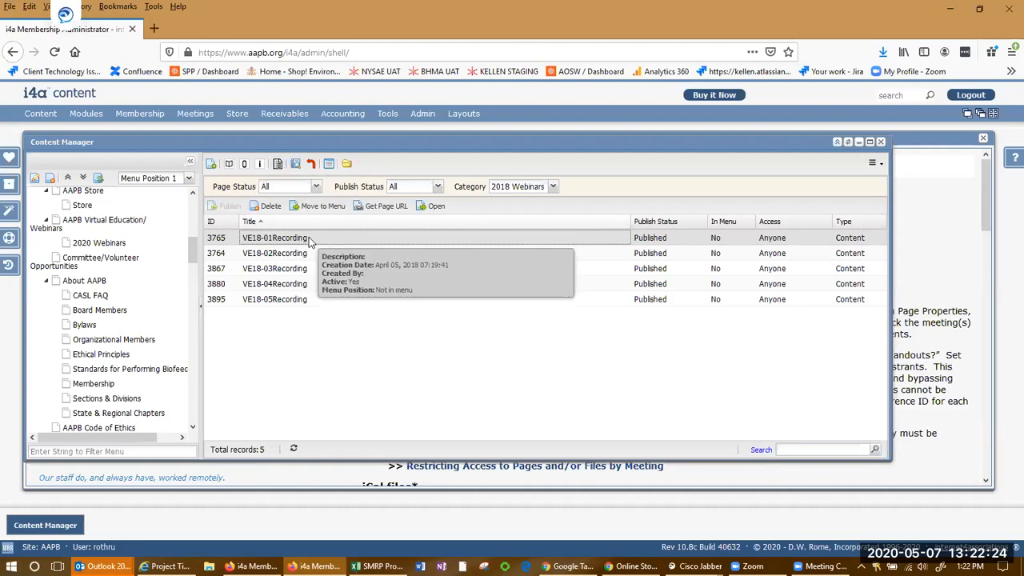
click(211, 164)
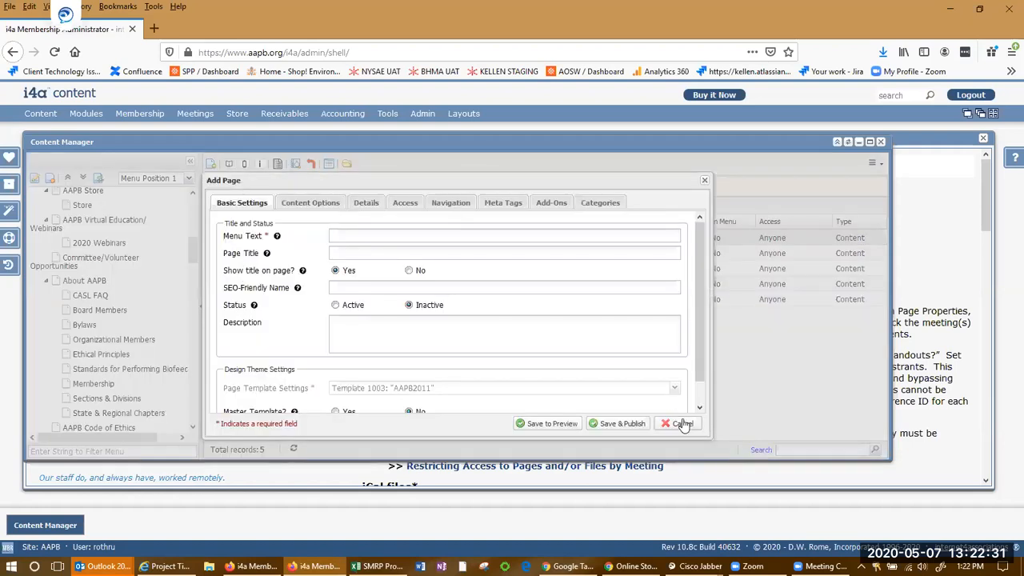
click(682, 422)
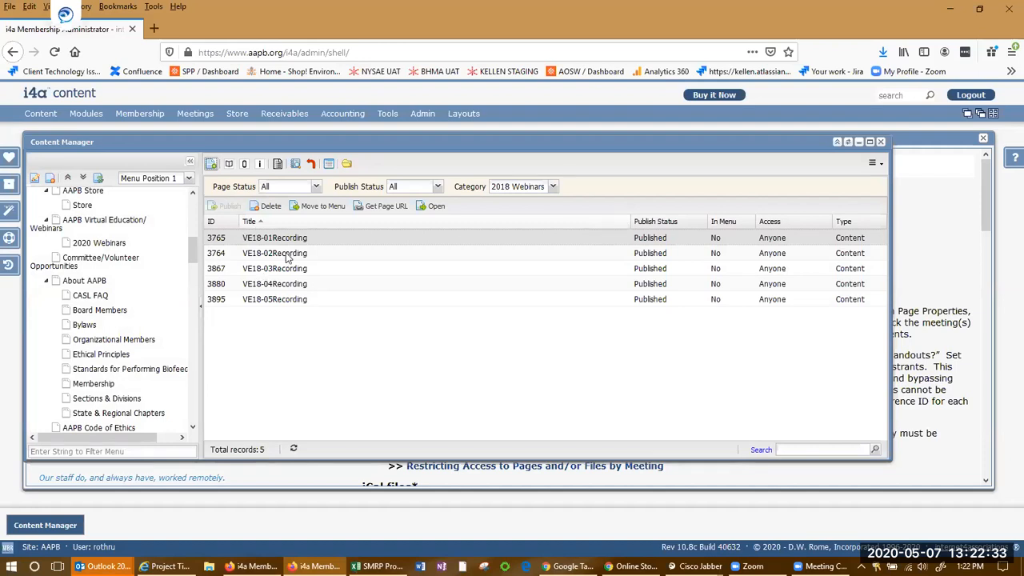
Add a new page with menu text VE20-01Recording and set its status to Active
click(212, 165)
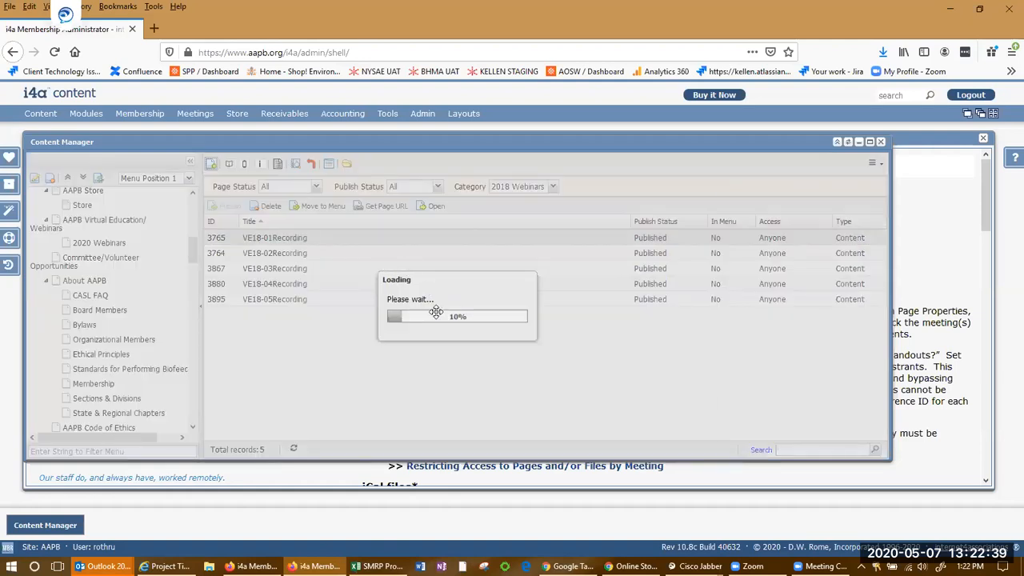
drag(392, 179, 567, 169)
click(545, 224)
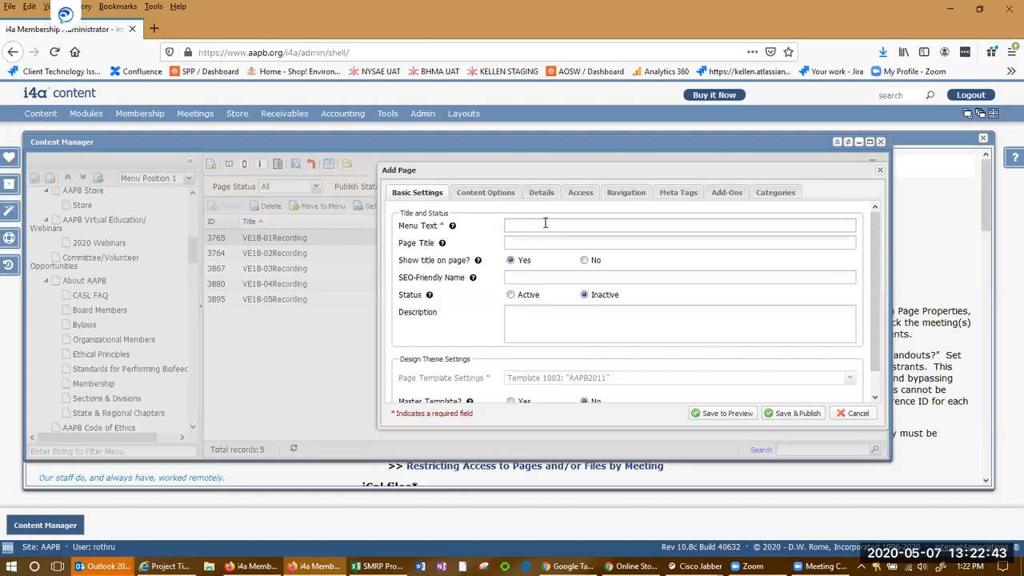
text(VE20-02Recording)
click(536, 228)
key(BackSpace)
text(1)
click(578, 243)
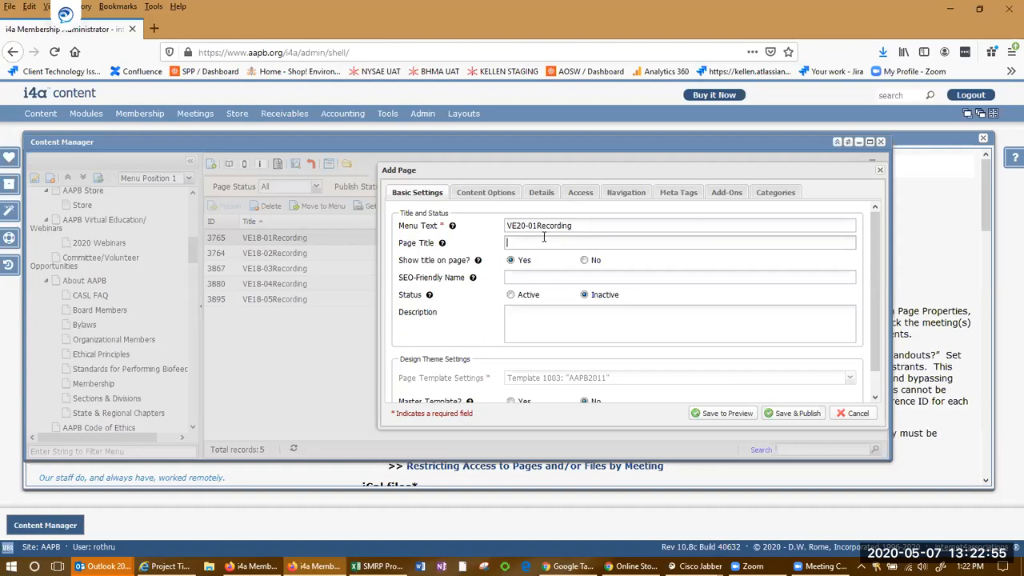
key(shift+Tab)
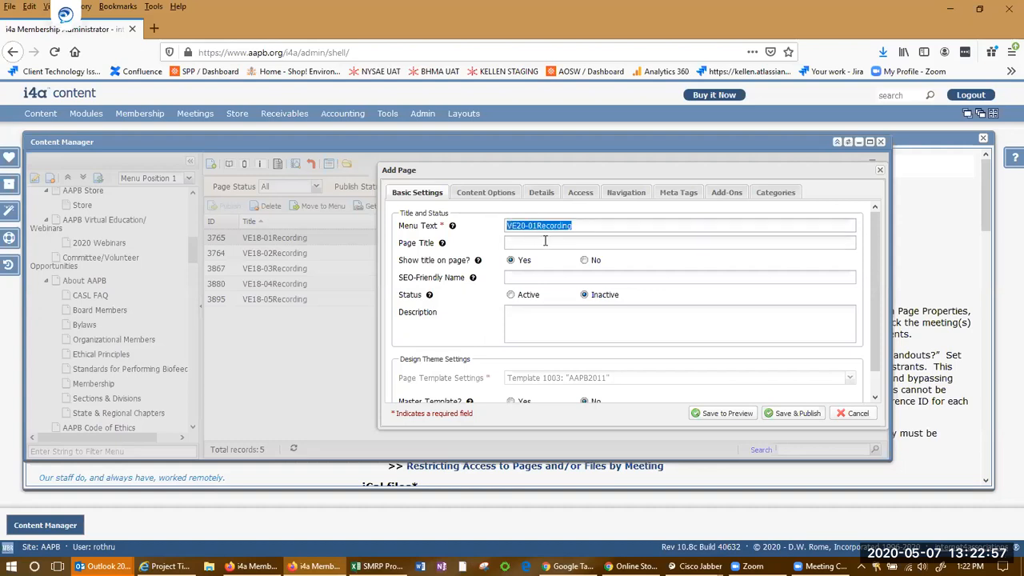
key(Tab)
scroll(478, 285, down, 1)
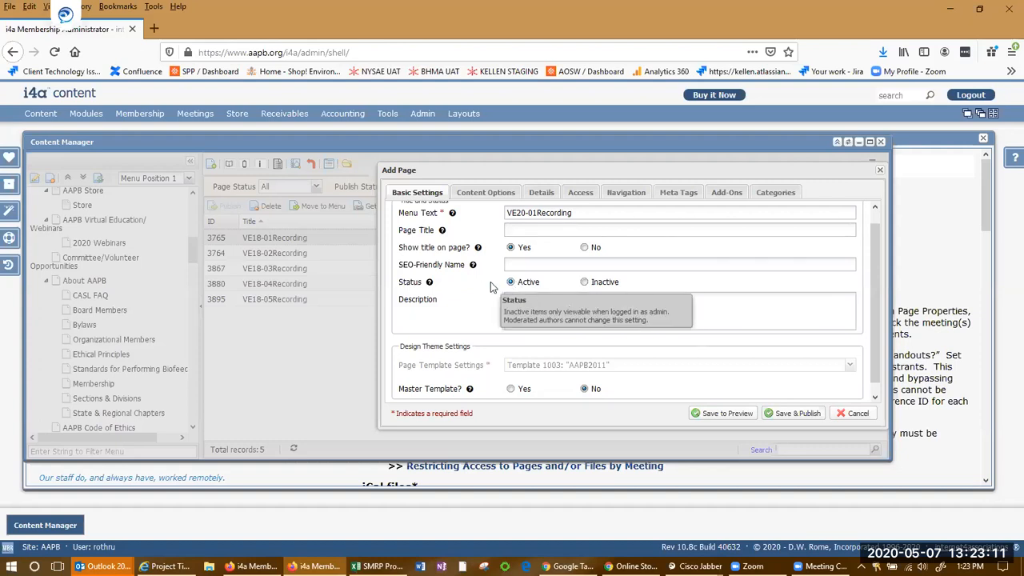
Compare the new page settings with the 2019 Webinar 2 product page in the online store
key(alt+Tab)
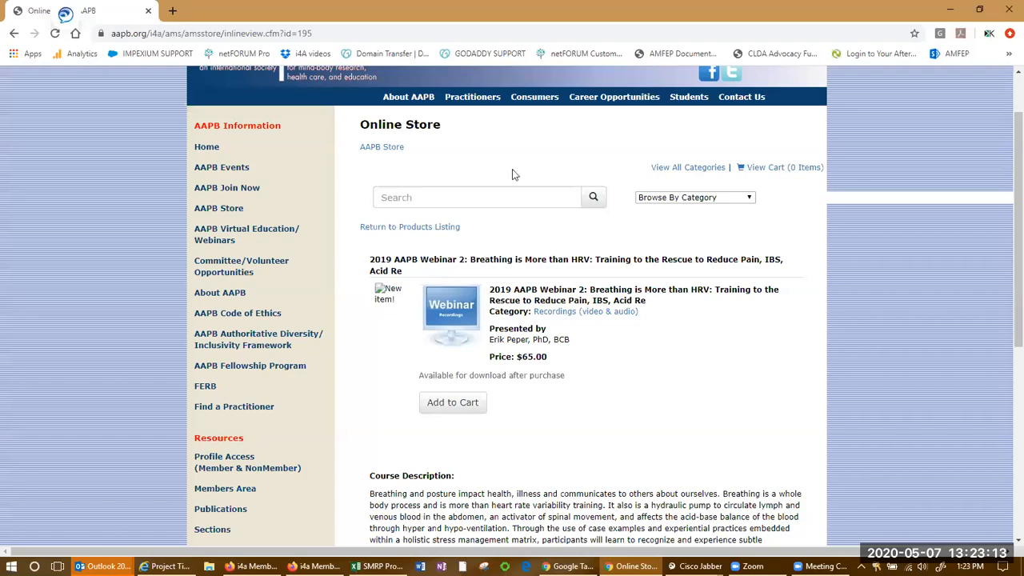
key(alt+Tab)
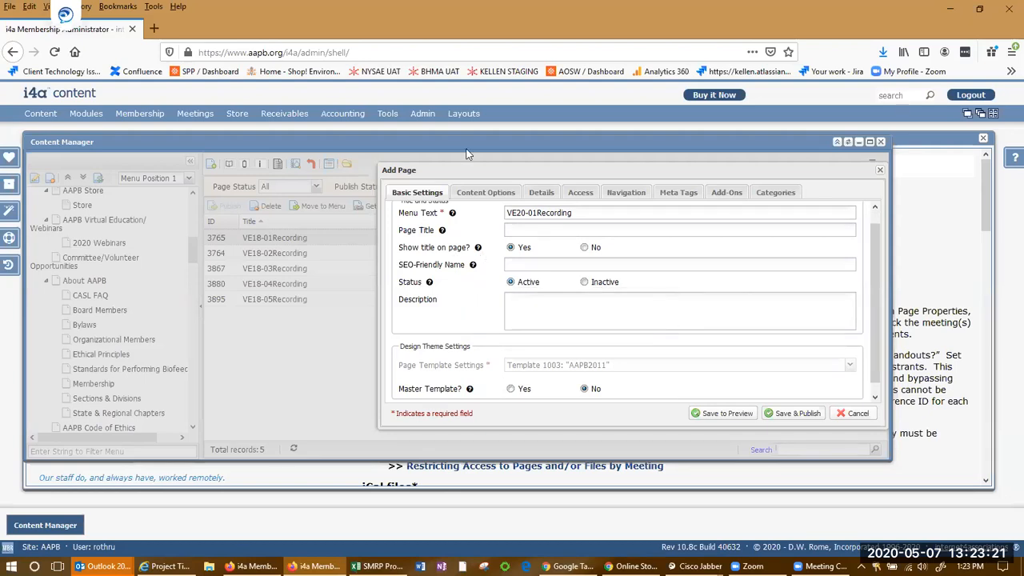
key(alt+Tab)
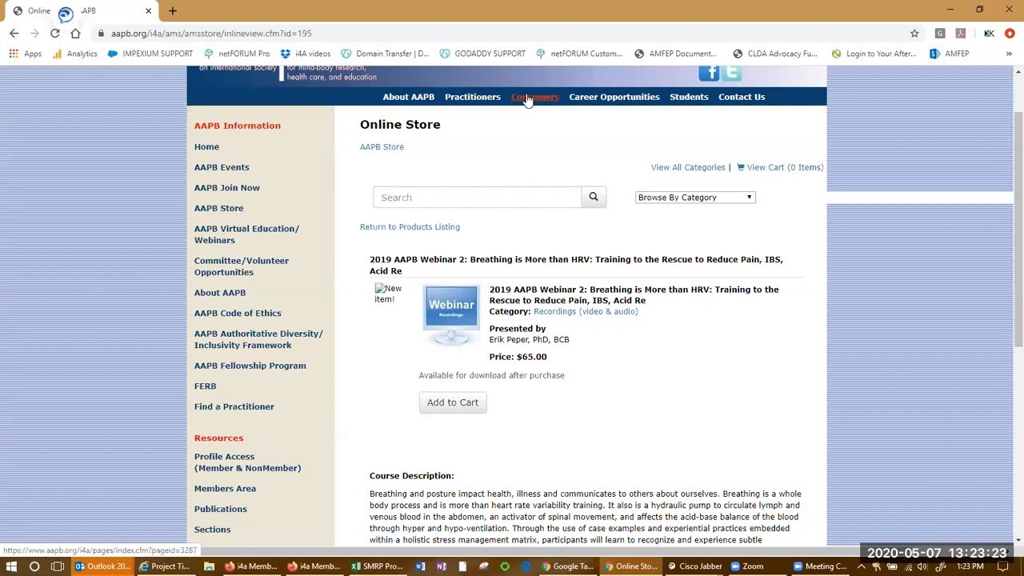
key(alt+Tab)
drag(528, 170, 575, 233)
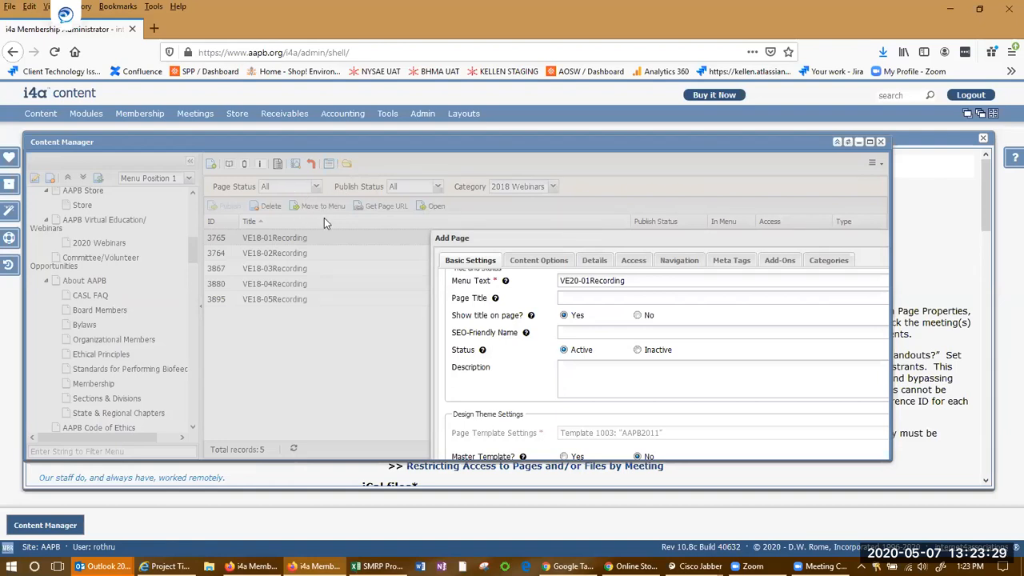
drag(590, 237, 459, 172)
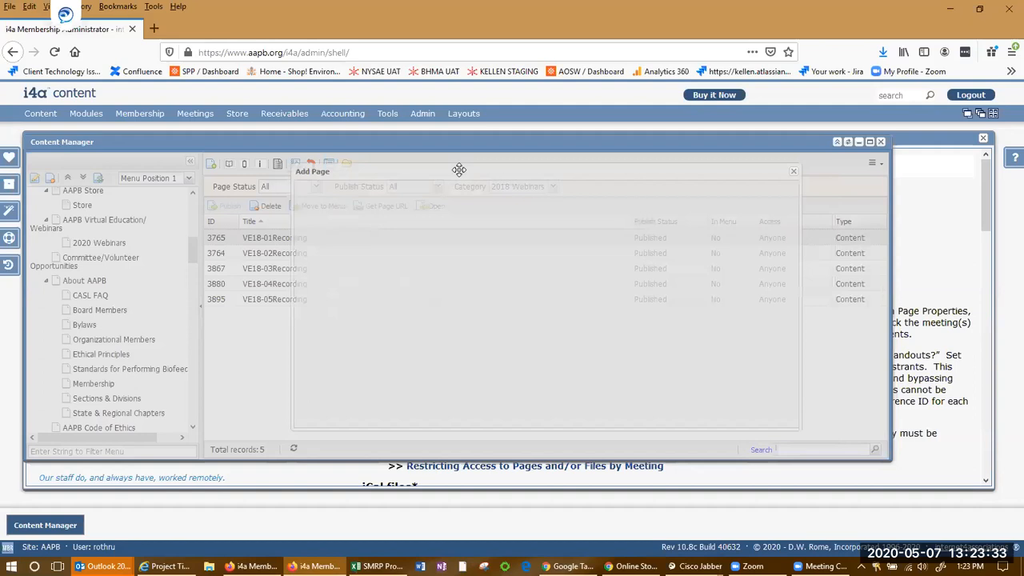
scroll(438, 305, down, 1)
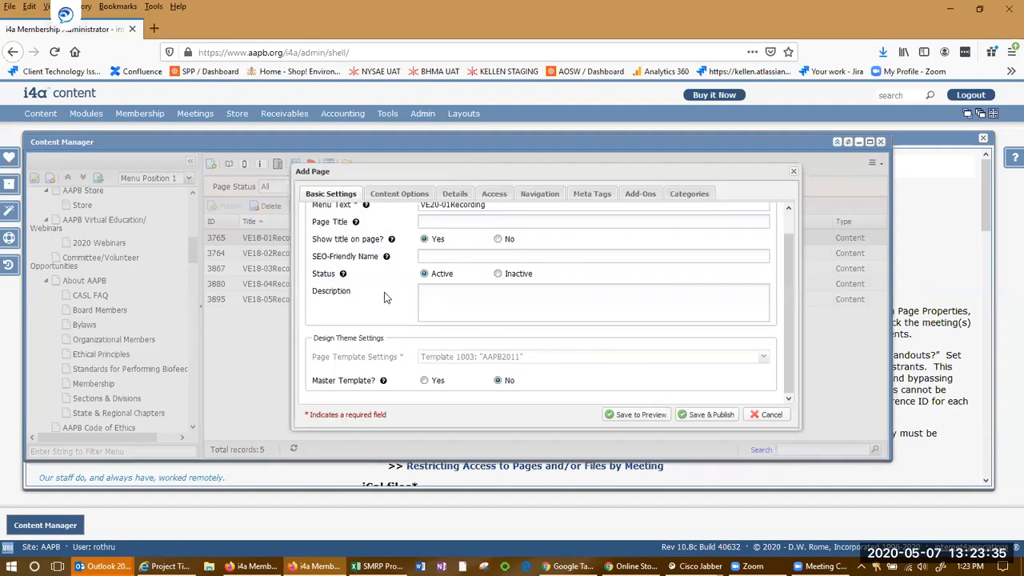
scroll(378, 285, up, 1)
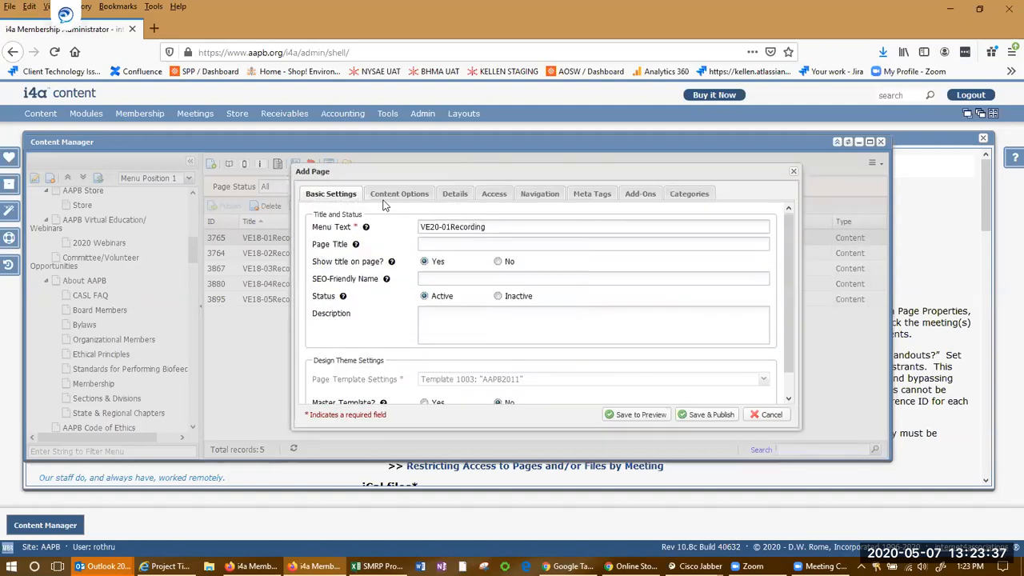
Set the new page's content source to display a form, choosing Submit News Article (21)
click(388, 200)
click(351, 200)
click(414, 198)
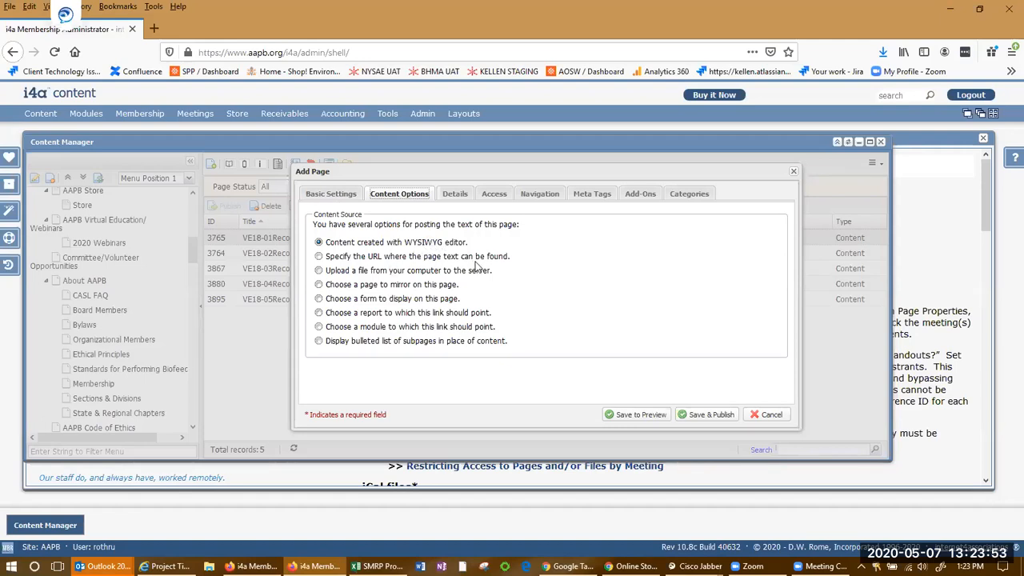
click(319, 299)
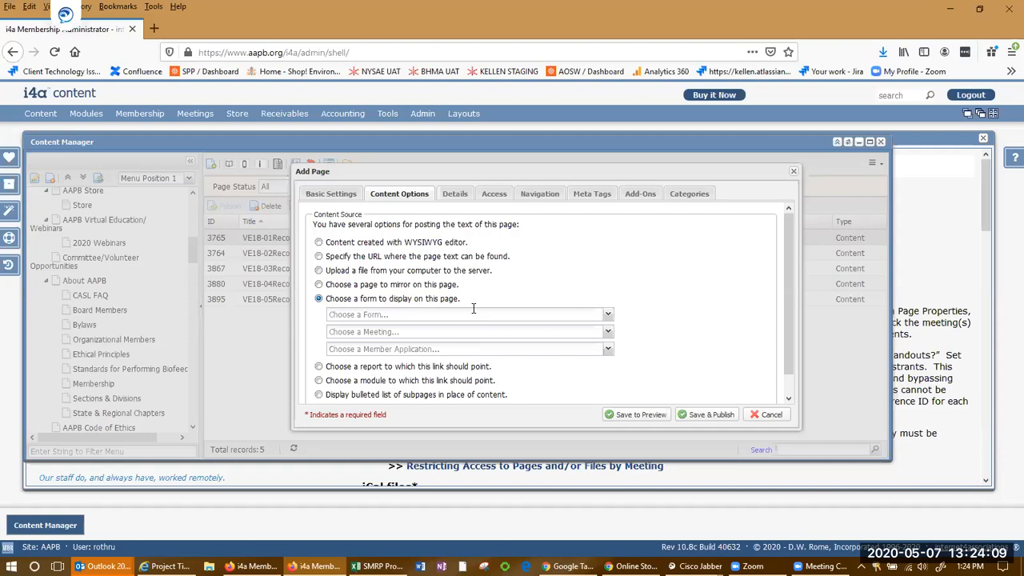
click(607, 314)
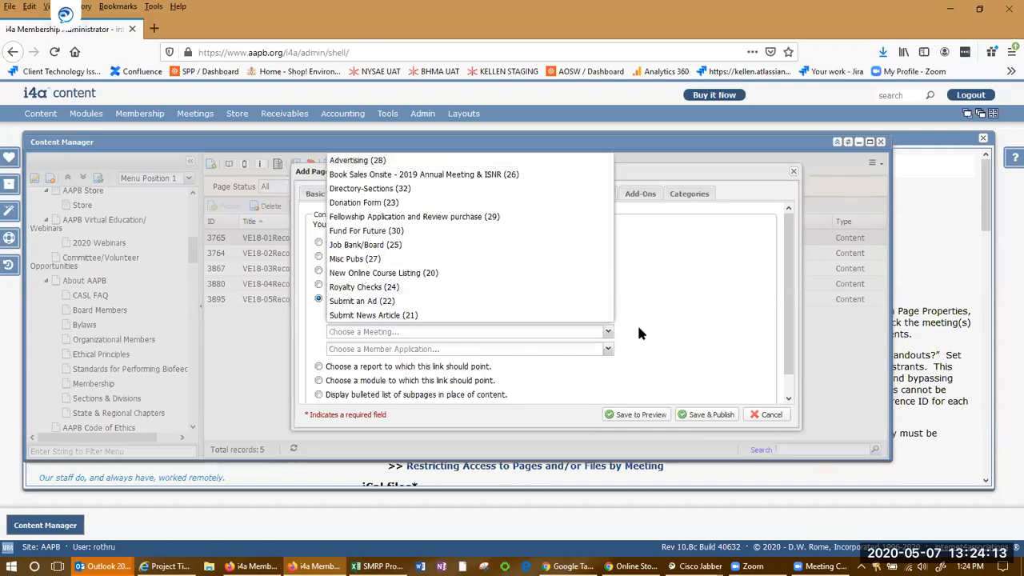
click(639, 333)
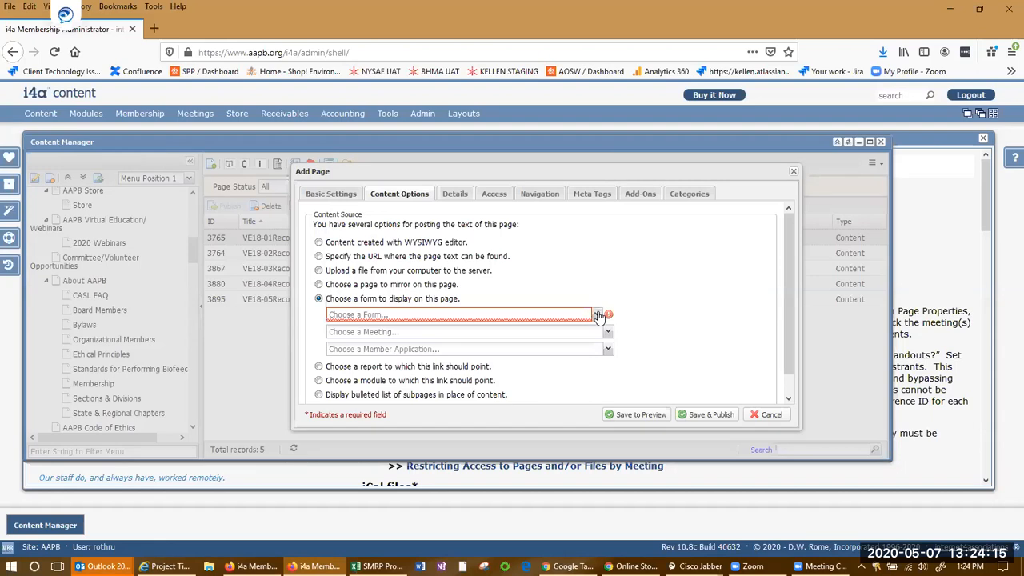
click(598, 314)
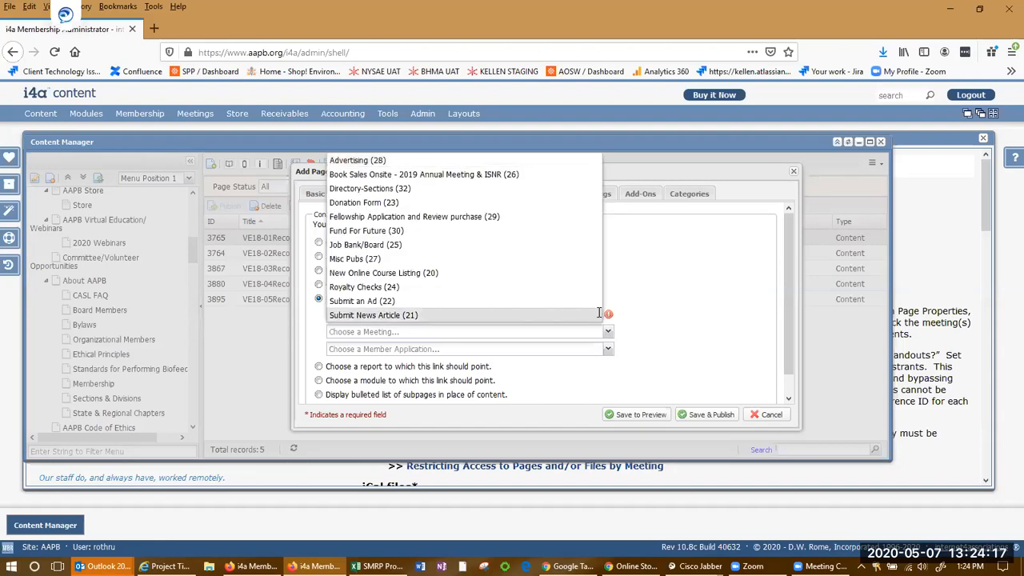
click(601, 313)
click(606, 316)
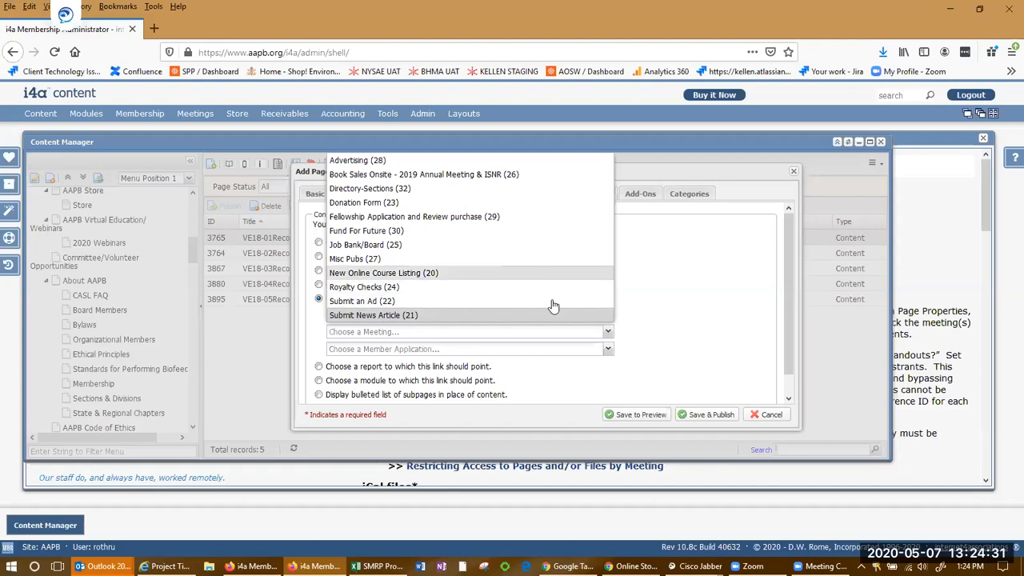
click(685, 289)
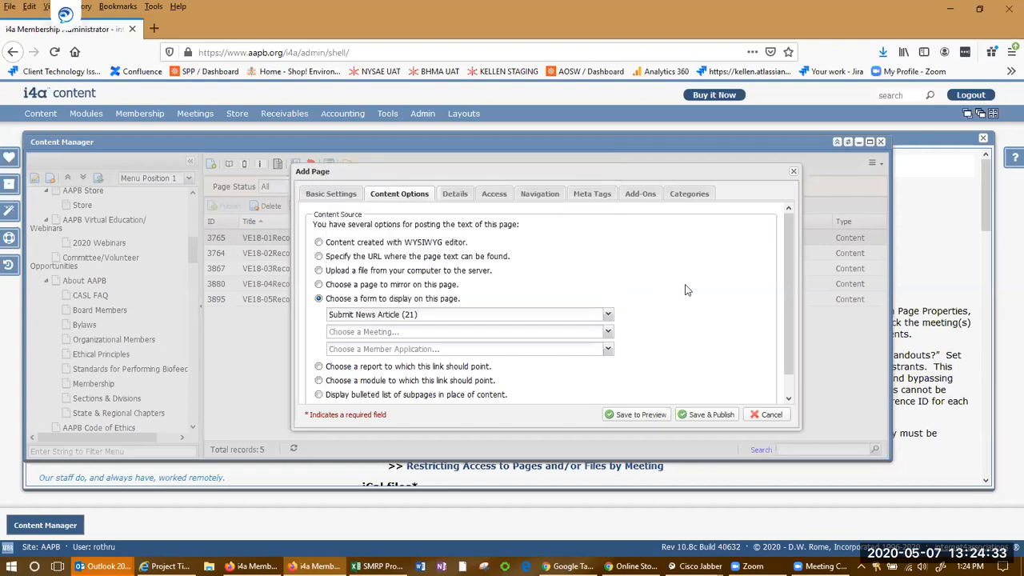
Open the meeting list and switch the content source back to the WYSIWYG editor
click(524, 327)
click(607, 332)
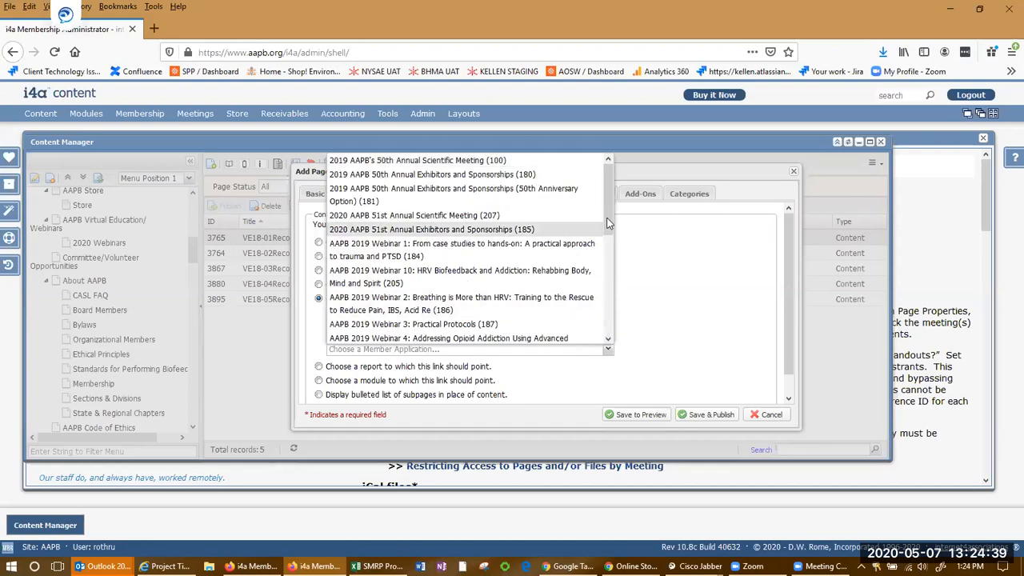
click(648, 317)
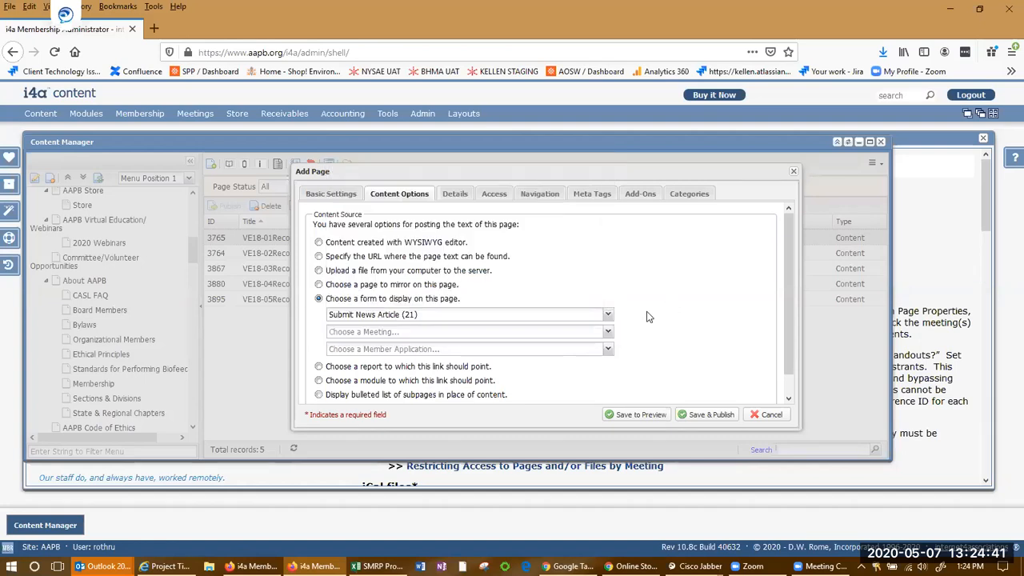
click(516, 334)
mouse_move(195, 114)
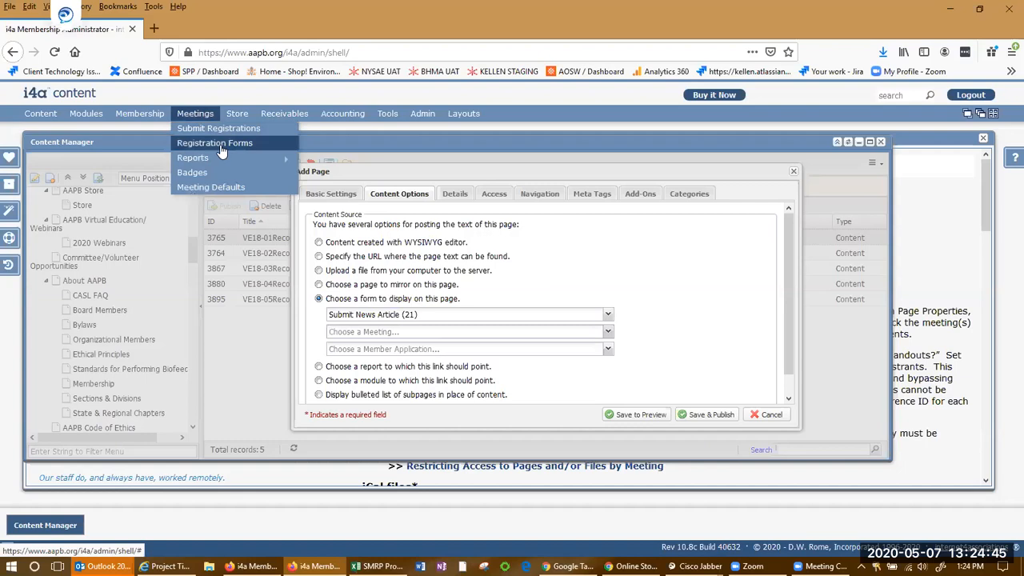
click(460, 314)
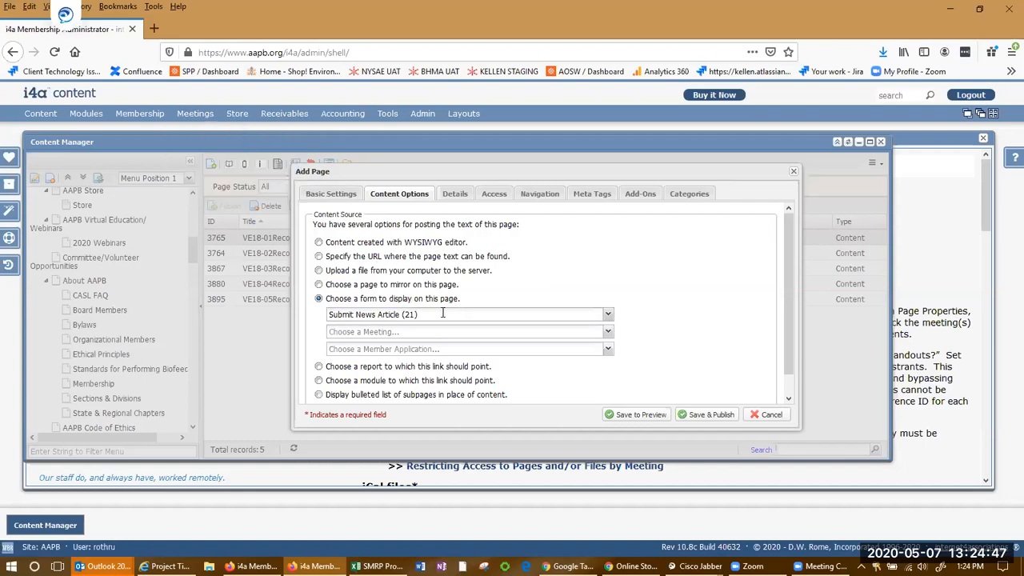
mouse_move(392, 116)
click(318, 242)
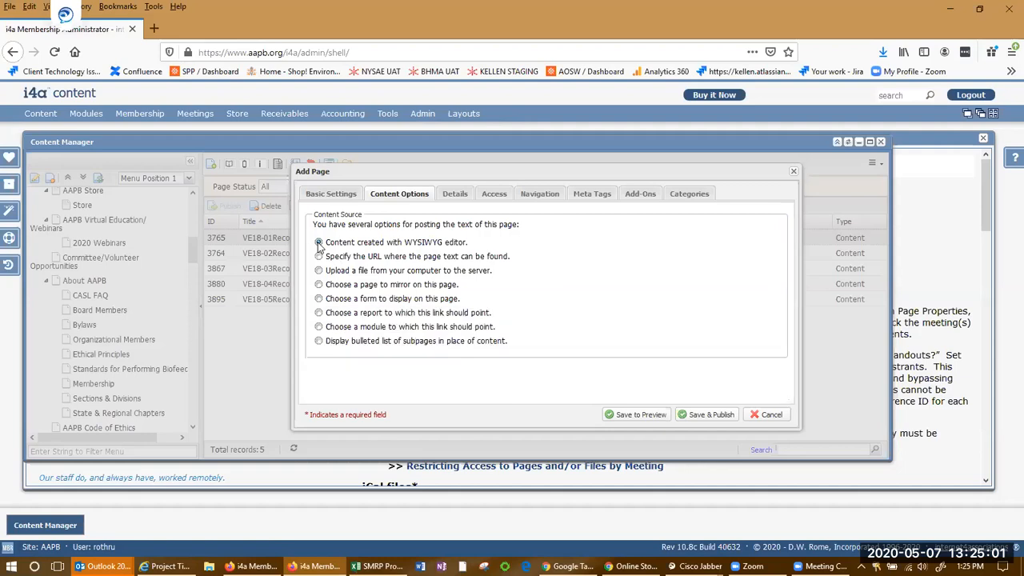
Review the new page's Details tab and cancel adding the page
click(454, 195)
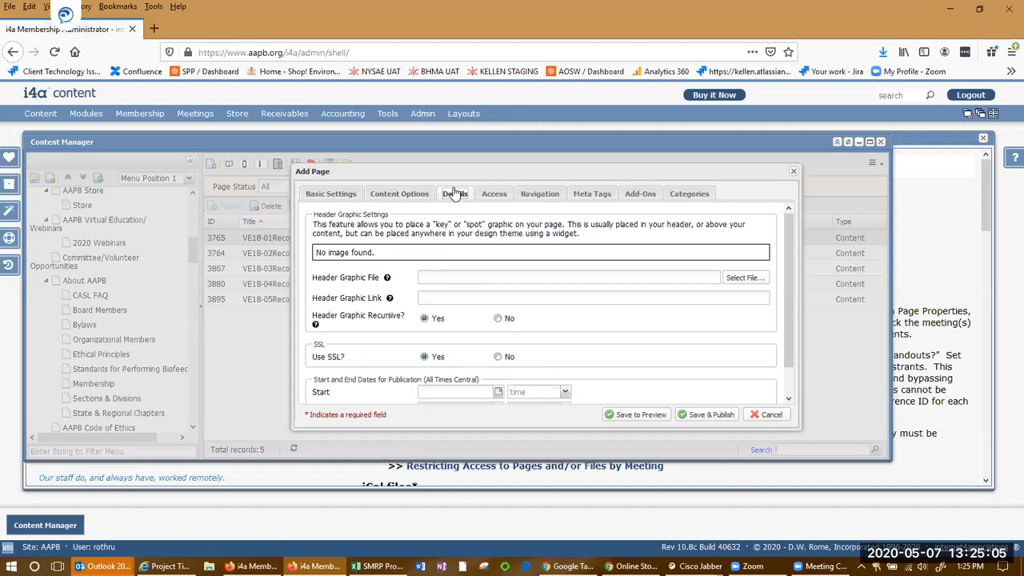
click(772, 415)
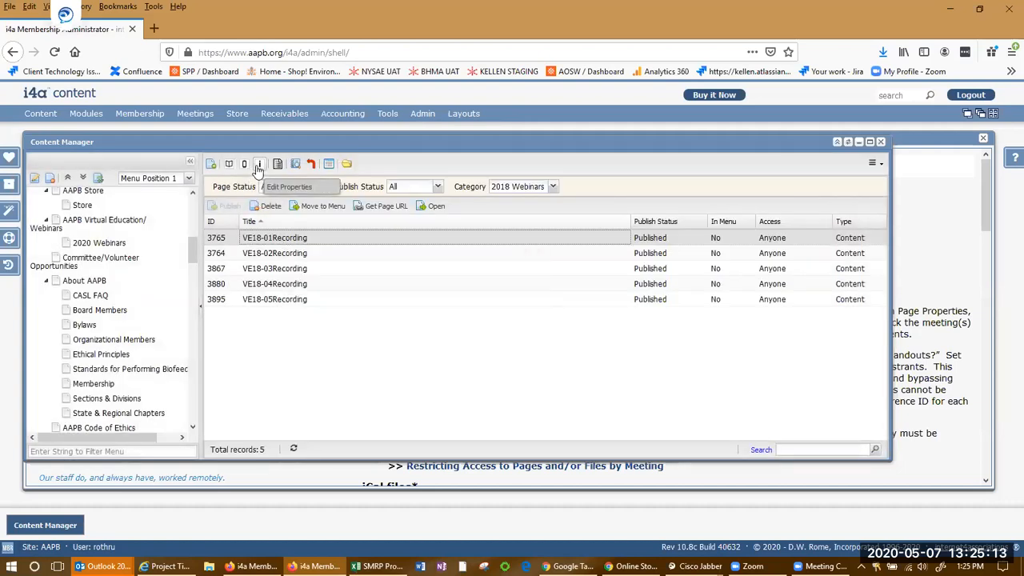
Open the page properties of VE18-01Recording and review its Basic Settings and Details tabs
click(257, 166)
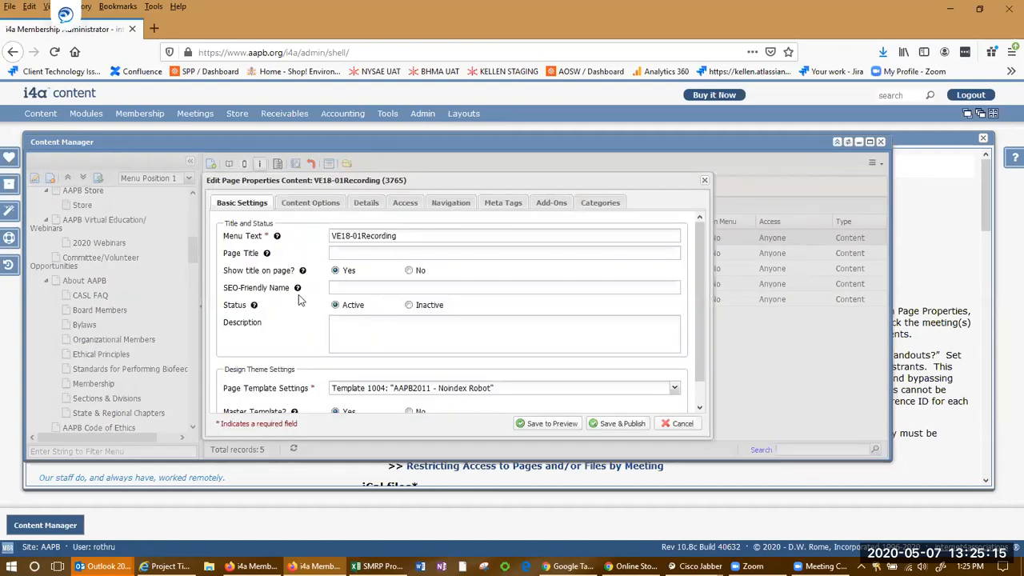
scroll(305, 311, down, 1)
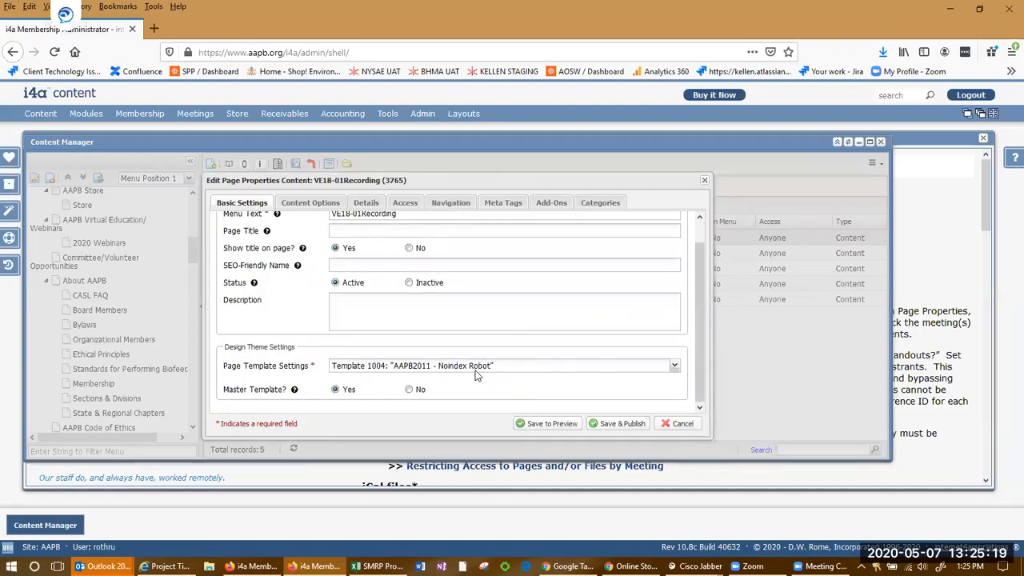
click(365, 205)
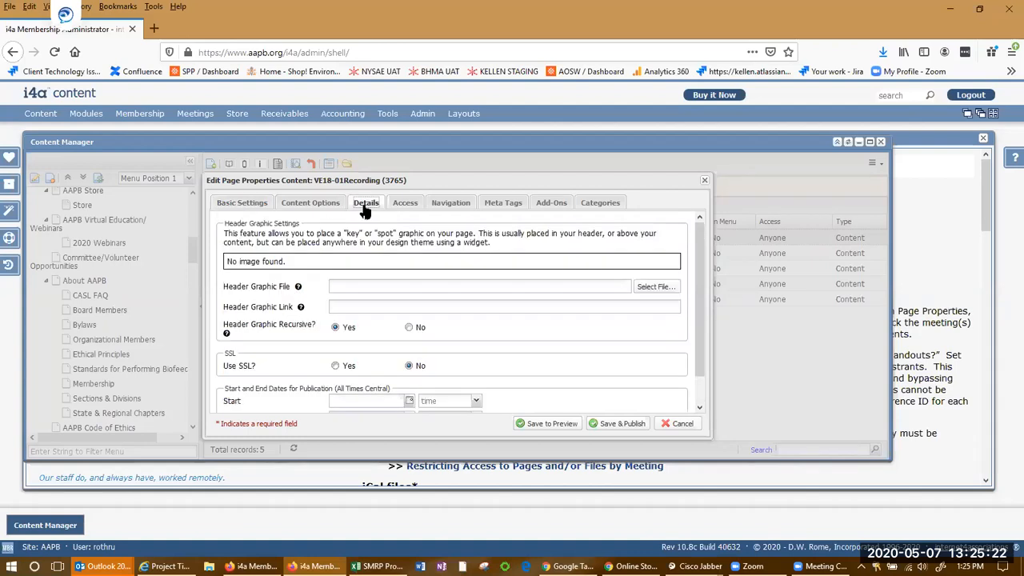
click(240, 202)
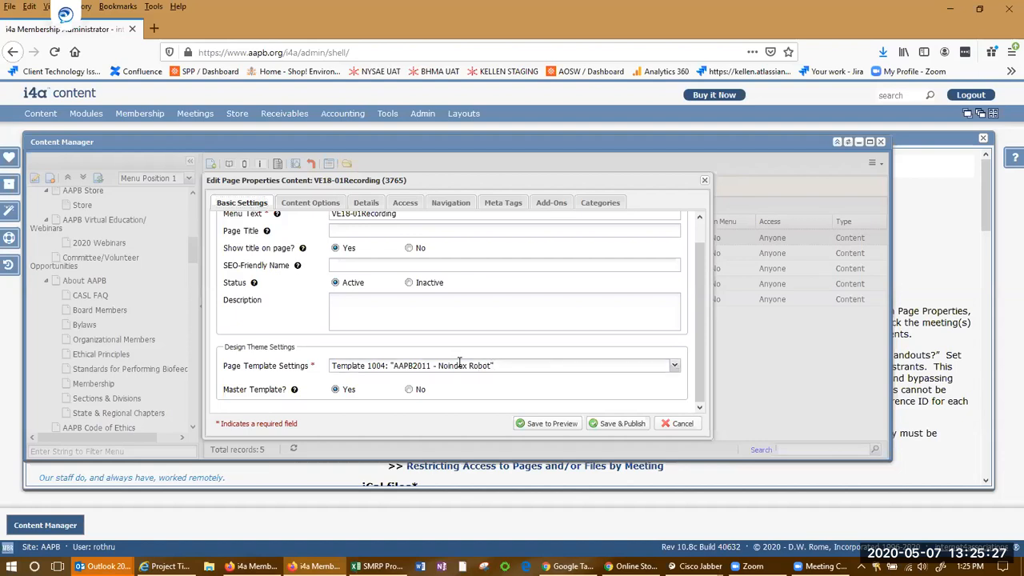
Inspect the page template setting of VE18-01Recording and close its properties
drag(509, 366, 457, 365)
click(266, 359)
click(674, 365)
click(697, 426)
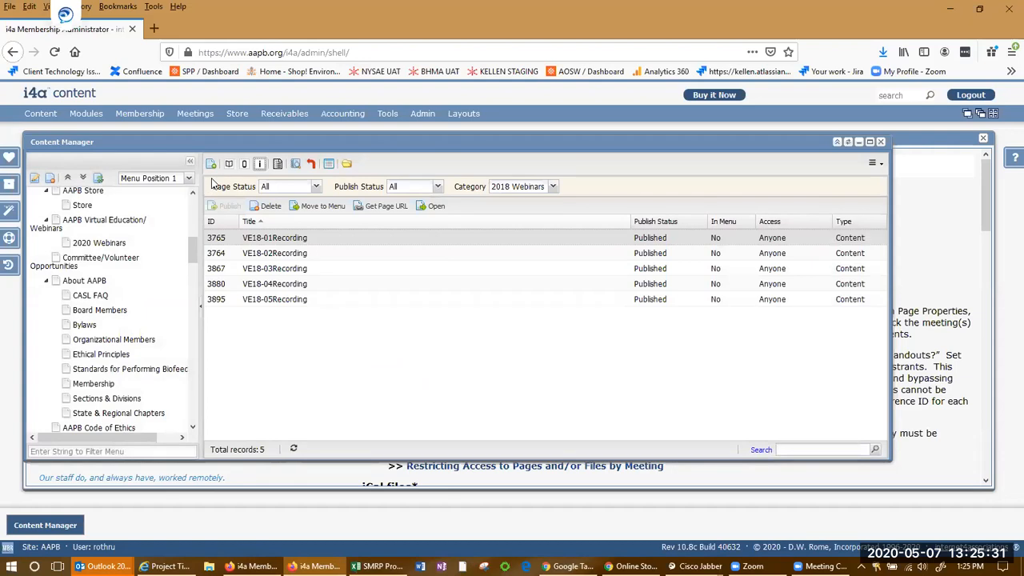
Copy the menu text of VE18-01Recording from its page properties and close them
double_click(275, 237)
triple_click(400, 214)
key(ctrl+c)
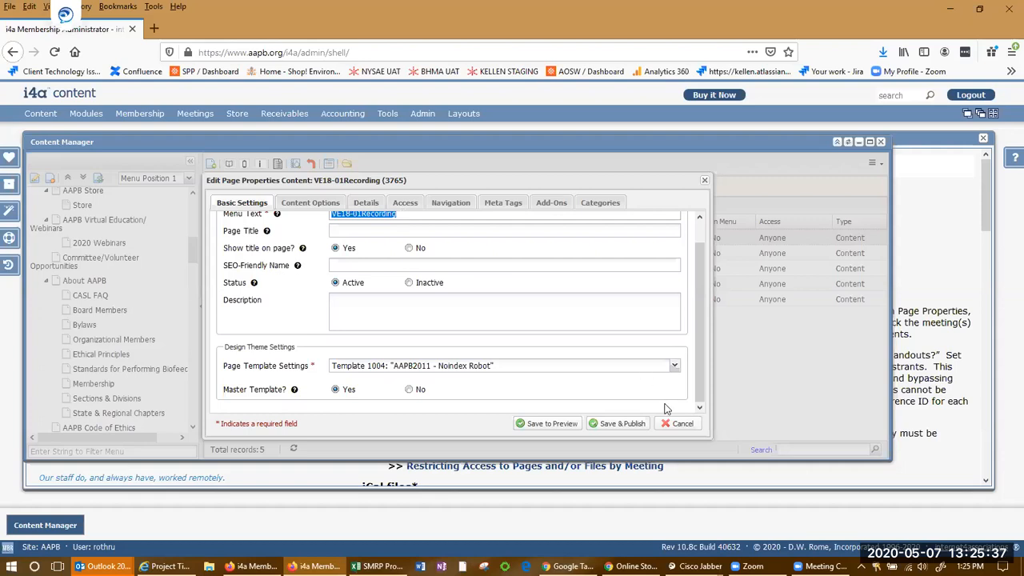
click(678, 423)
Add a new page with the menu text VE20-01Recording
click(211, 164)
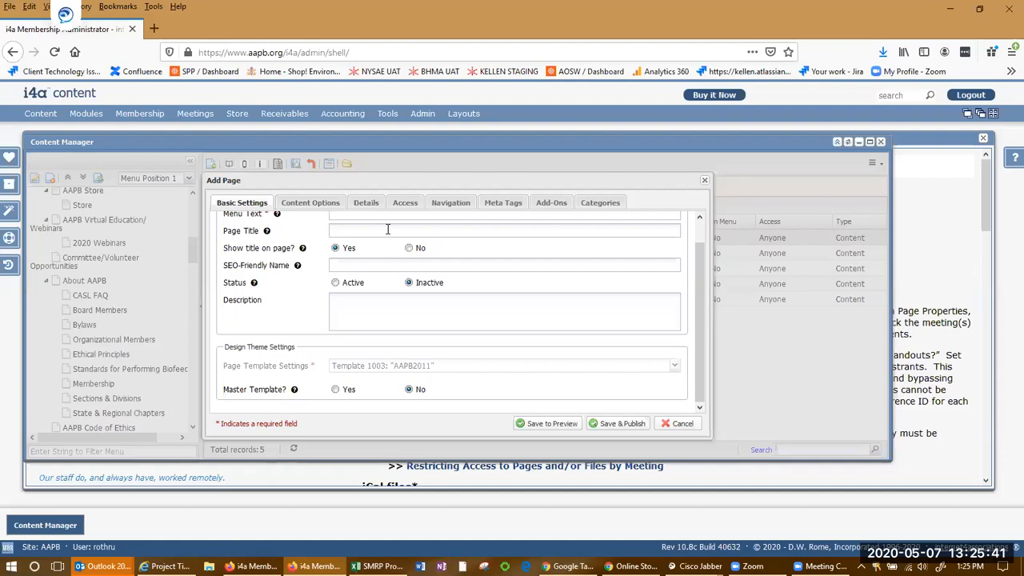
scroll(383, 226, up, 1)
click(379, 235)
key(ctrl+v)
click(349, 236)
key(BackSpace)
key(BackSpace)
text(20)
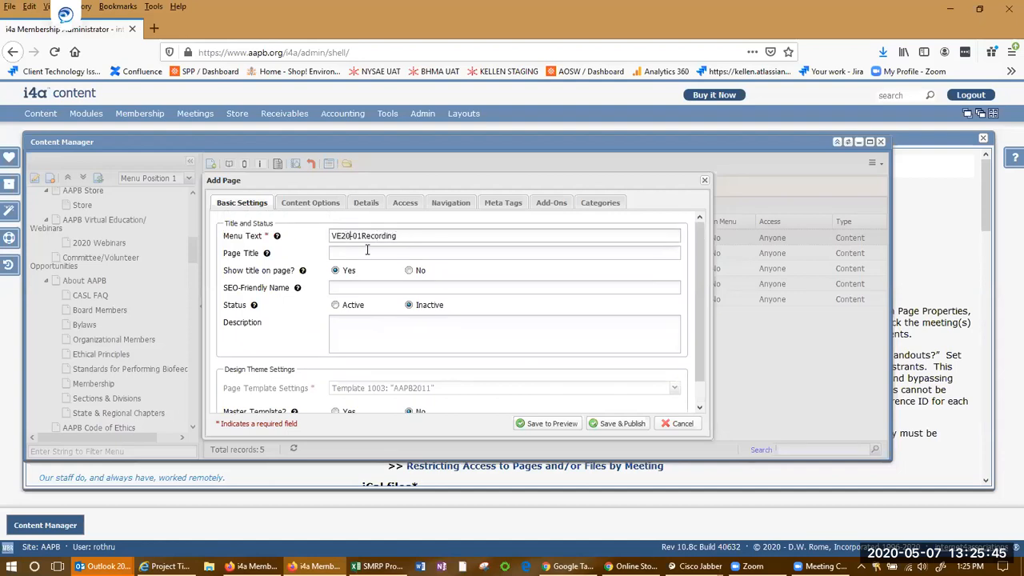
Make the new page active as a master template using Template 1004: "AAPB2011 - Noindex Robot"
click(335, 304)
scroll(272, 355, down, 1)
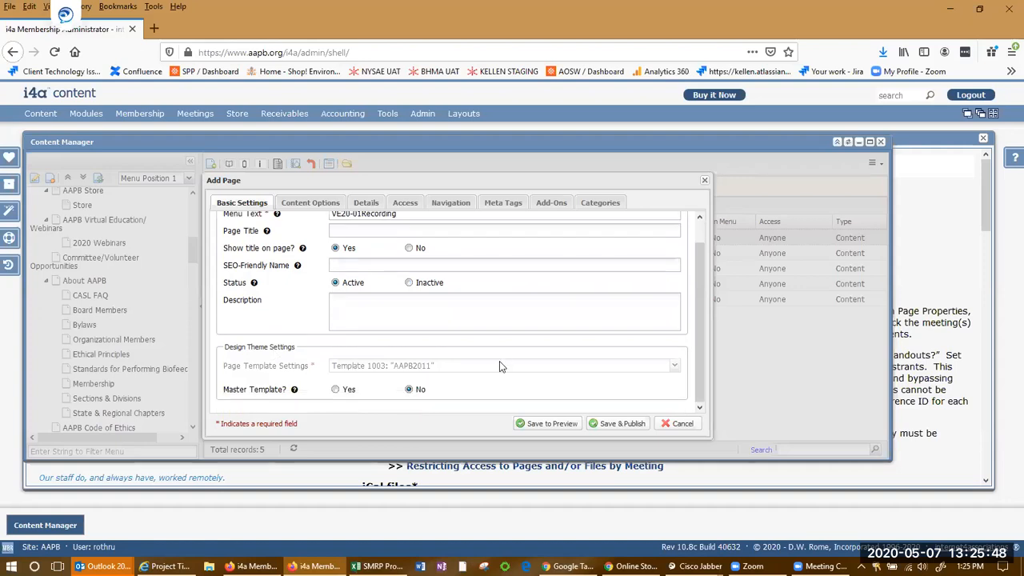
click(336, 391)
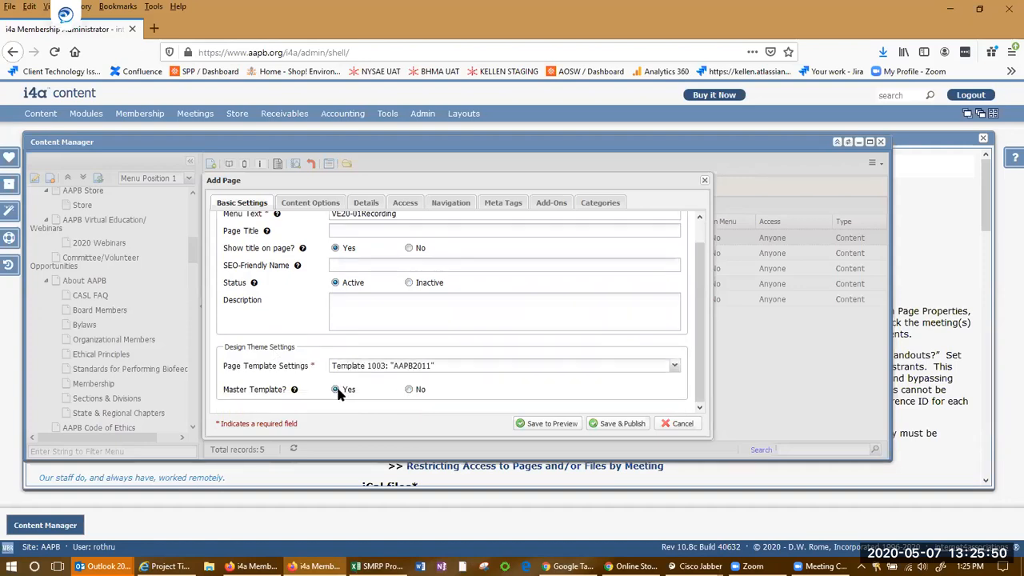
click(676, 367)
click(586, 407)
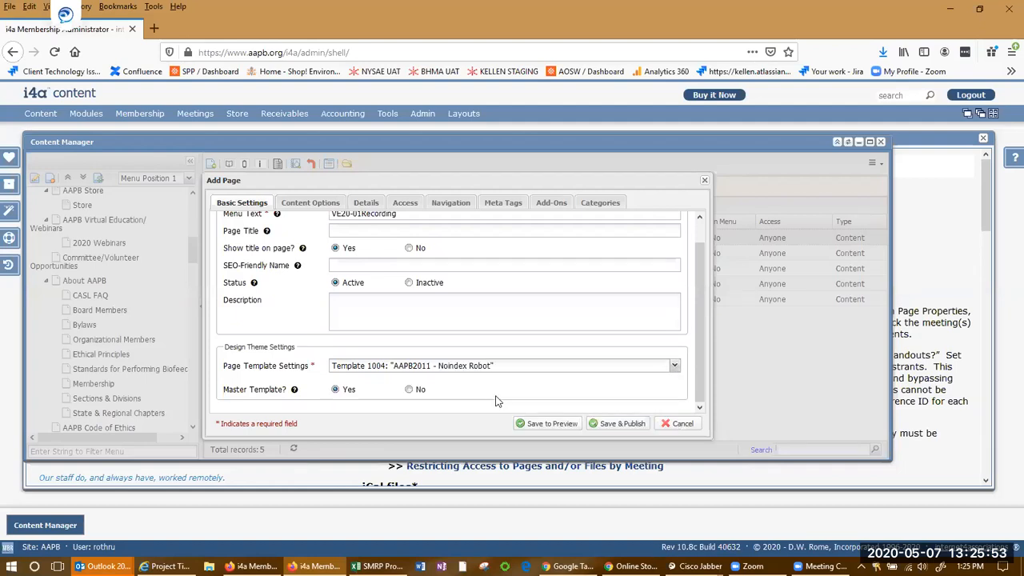
Review the new page's Content Options, Details and Access tabs
click(308, 203)
click(369, 205)
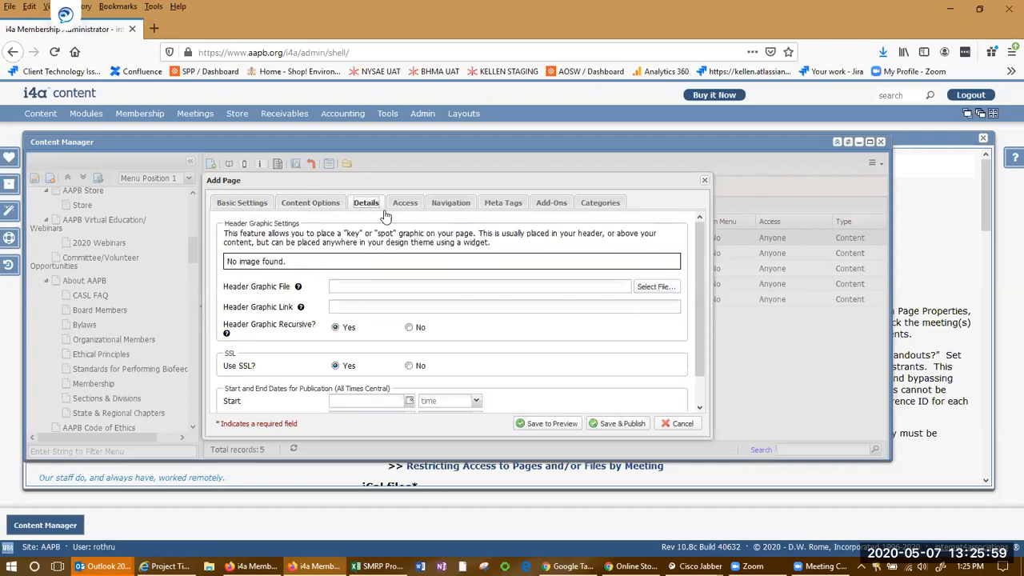
click(408, 205)
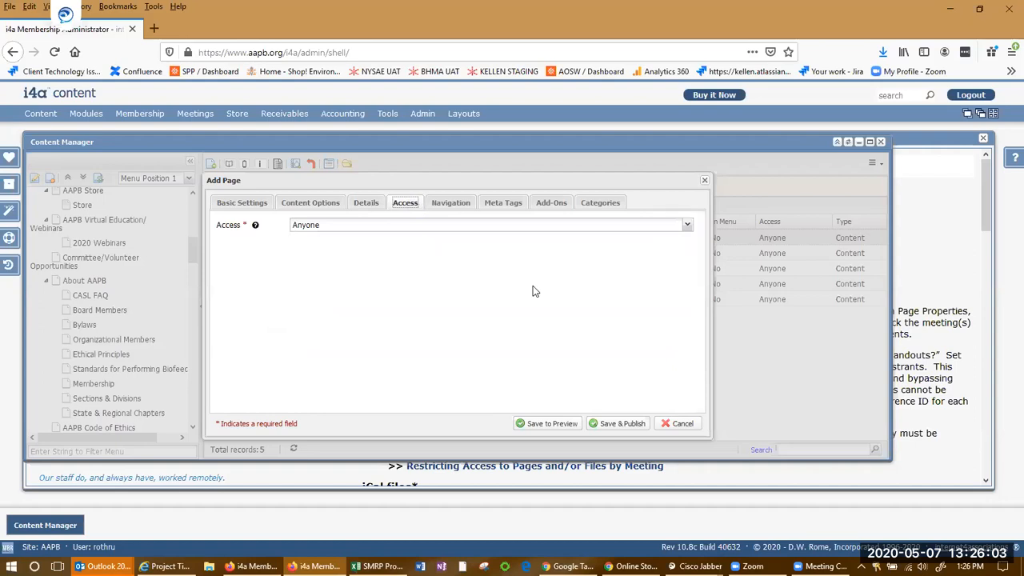
Try restricting access to Existing Accounts, then to Meeting Registrants, browsing the meetings list
click(687, 227)
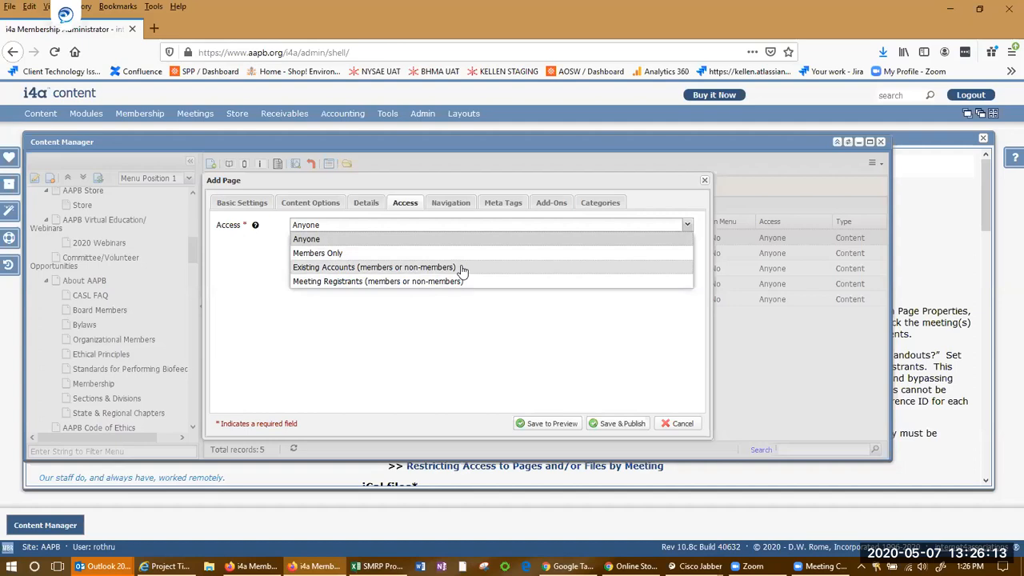
click(497, 273)
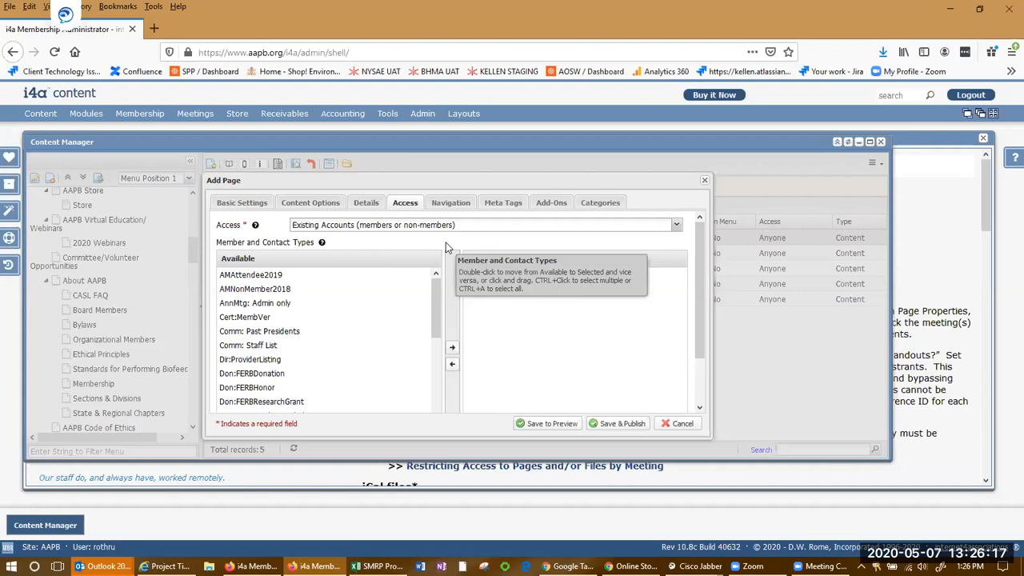
drag(425, 392, 449, 265)
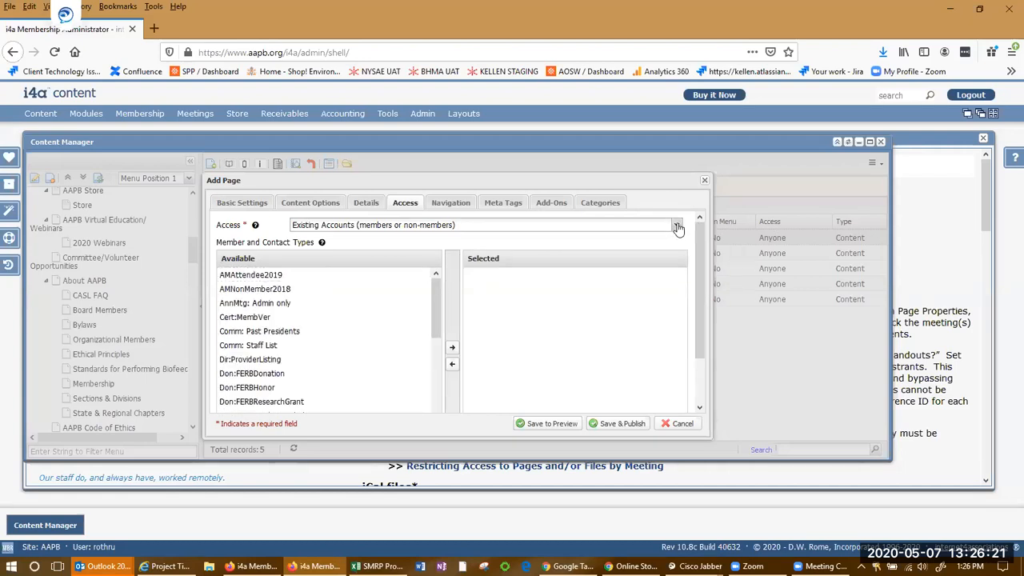
click(677, 228)
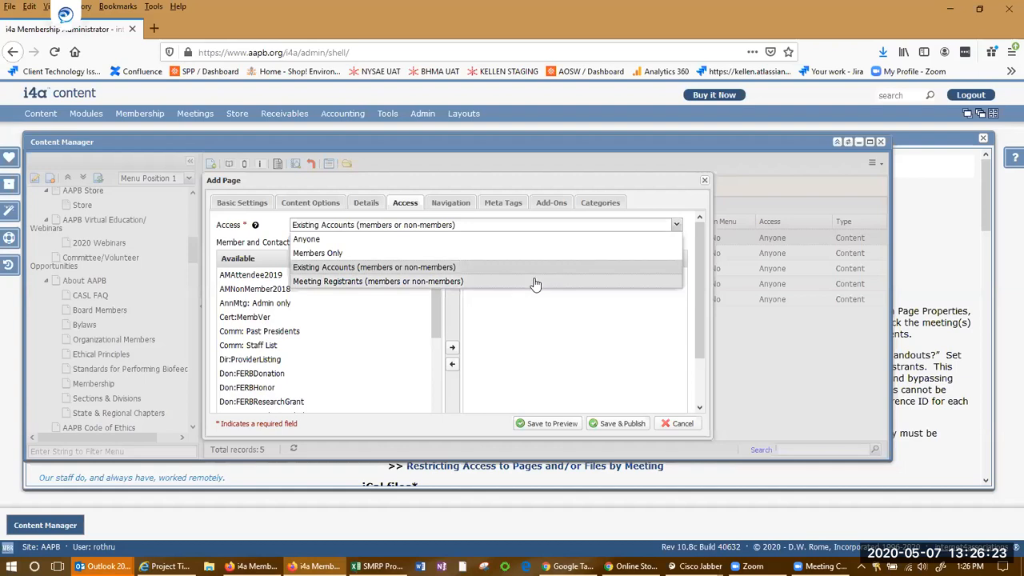
click(535, 282)
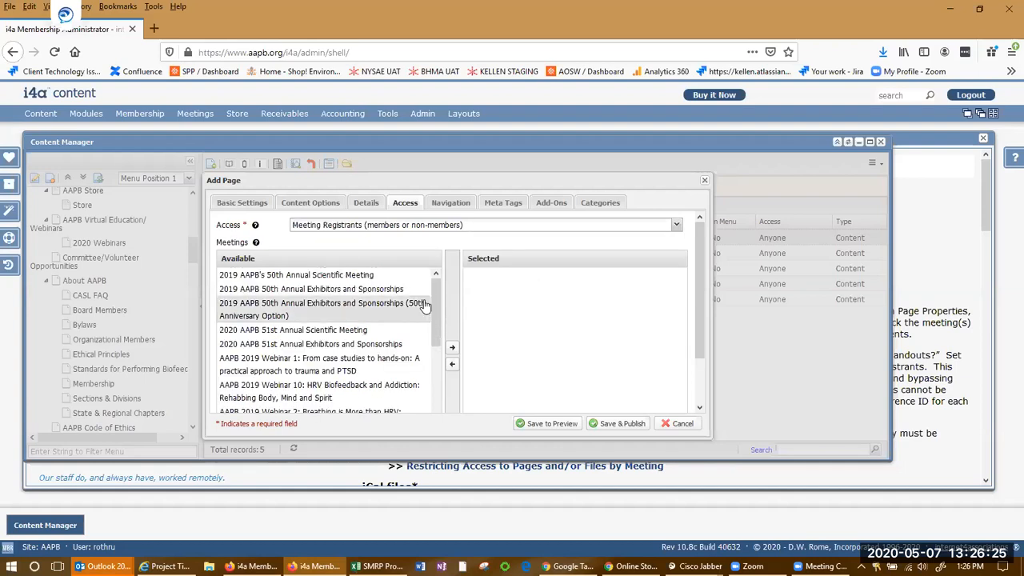
mouse_move(435, 288)
mouse_down()
mouse_move(433, 360)
mouse_move(438, 274)
mouse_up()
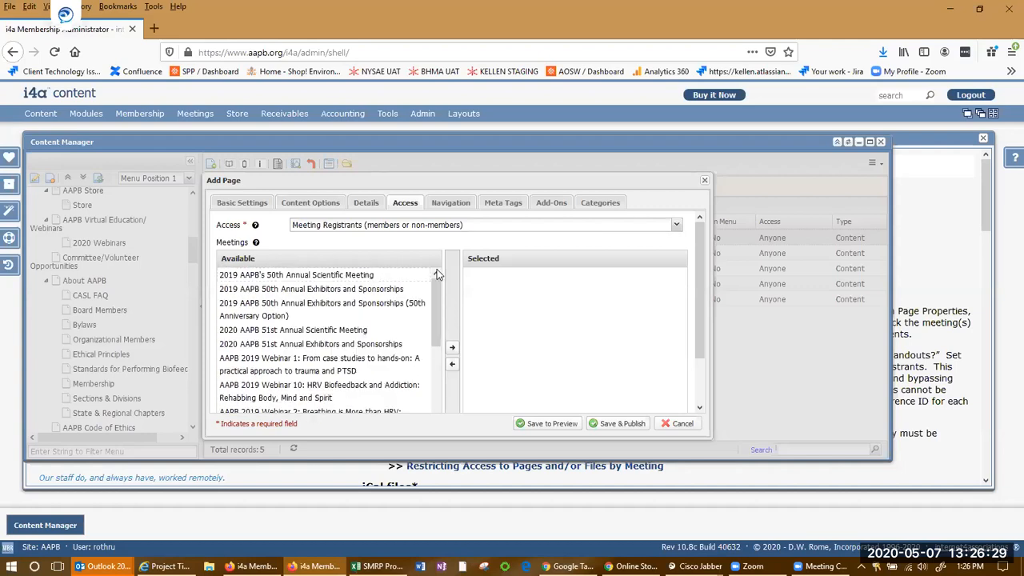
Review the new page's Navigation, Meta Tags and Add-Ons tabs
click(451, 204)
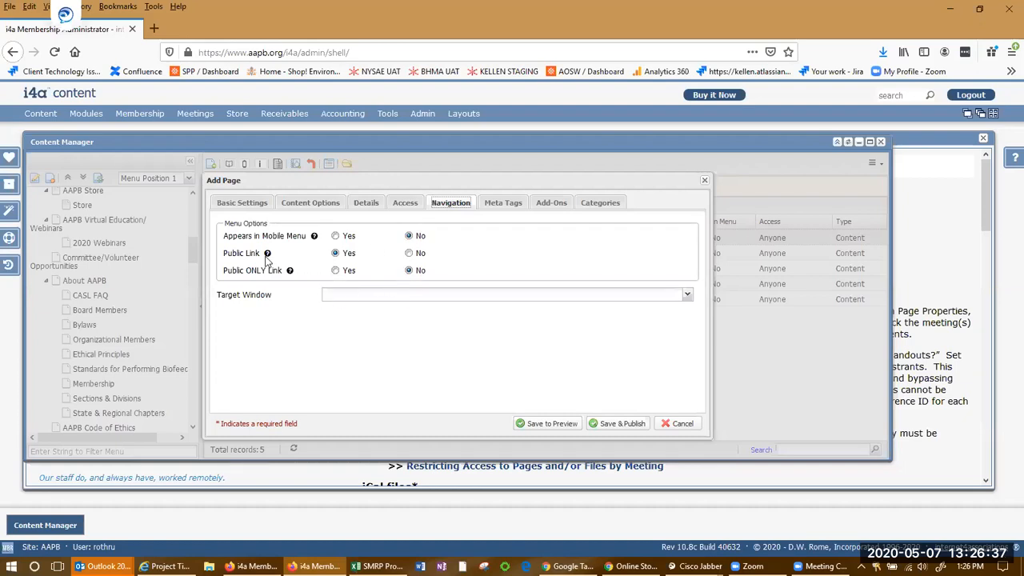
mouse_move(254, 270)
click(515, 206)
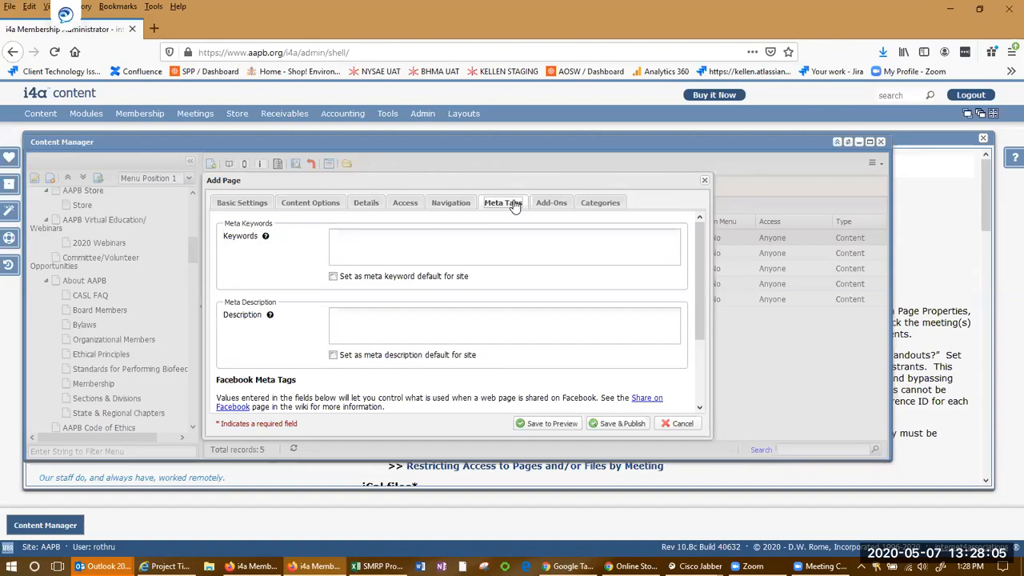
click(554, 205)
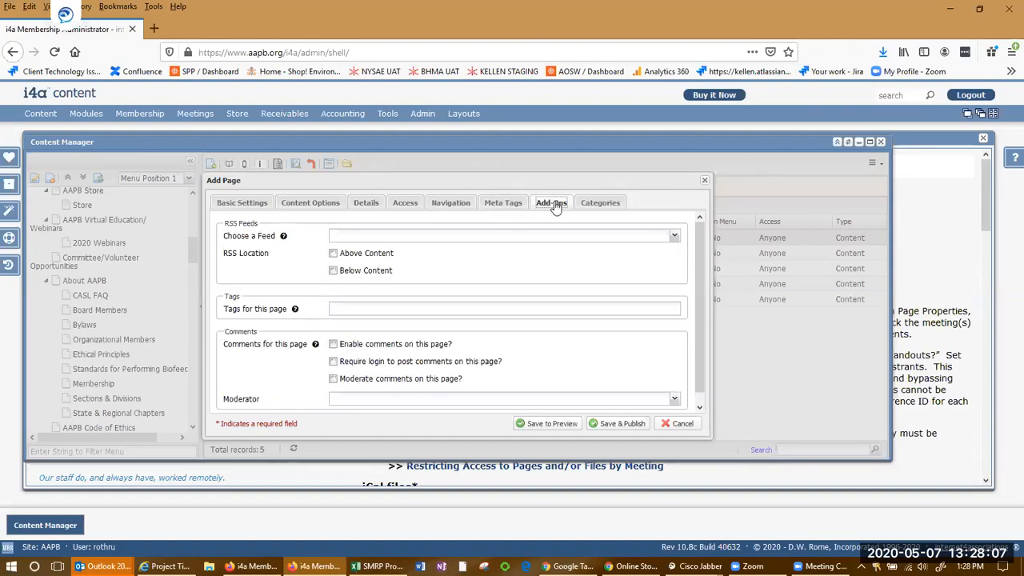
Assign the new page to the 2020 Webinars category
click(601, 205)
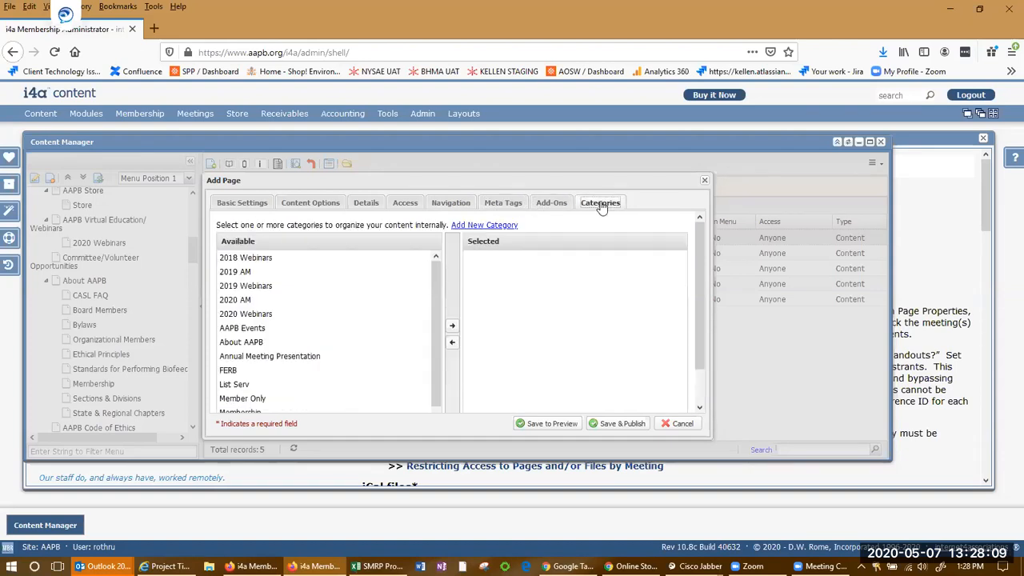
scroll(550, 336, down, 1)
scroll(551, 336, up, 1)
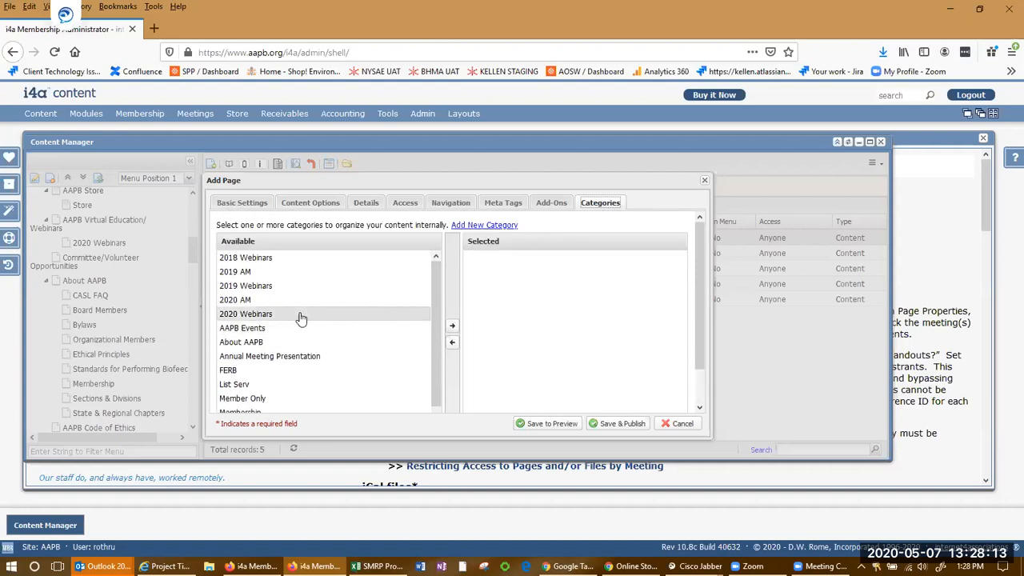
double_click(301, 318)
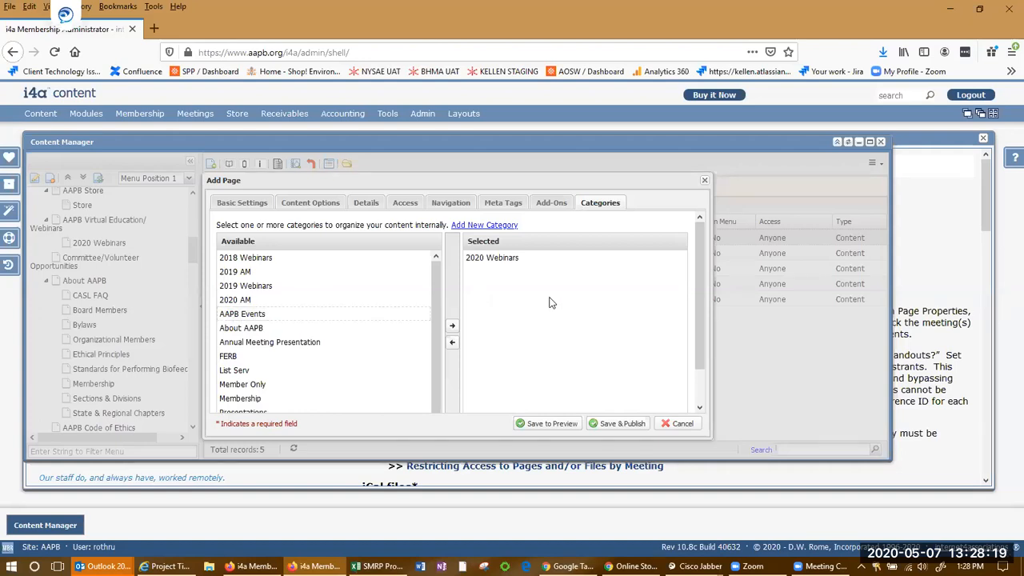
Recheck the new page's Basic Settings, Content Options and Details tabs
click(239, 204)
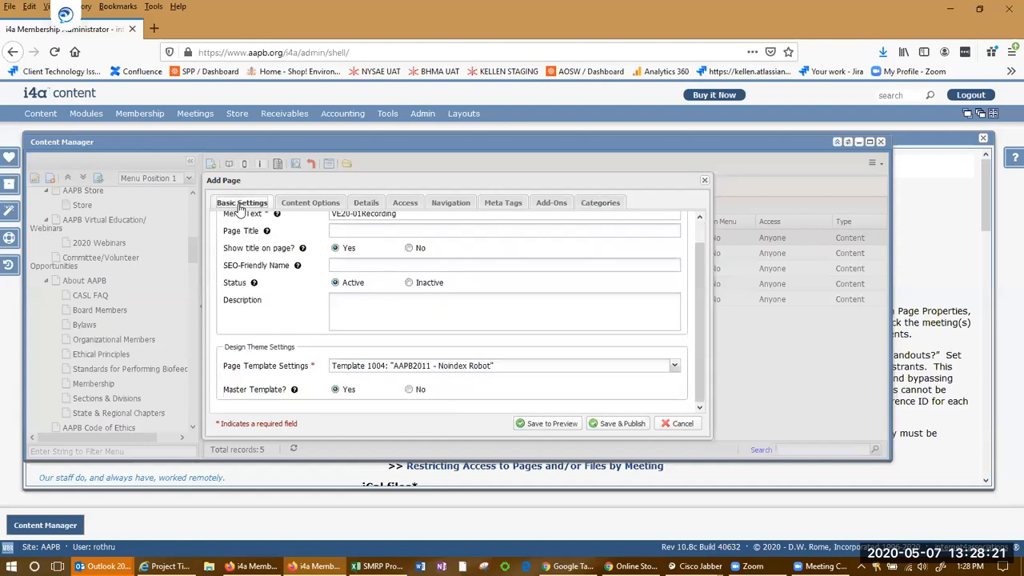
scroll(565, 281, up, 1)
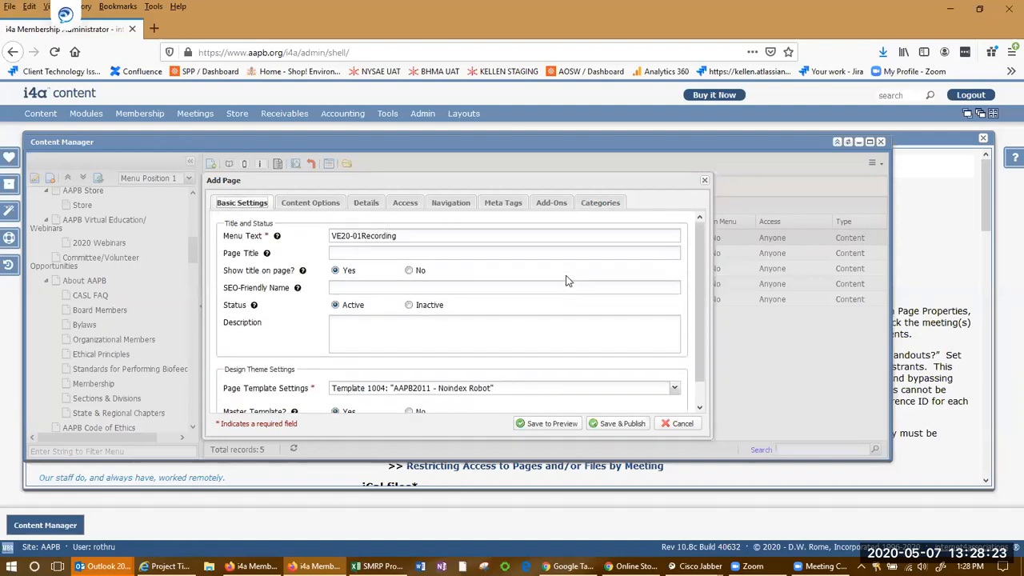
click(326, 206)
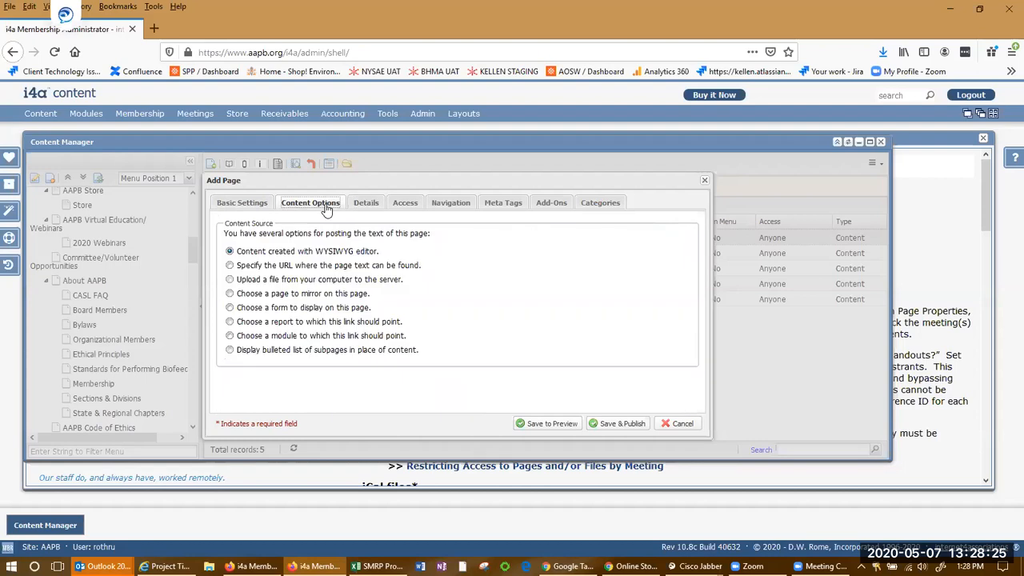
click(365, 204)
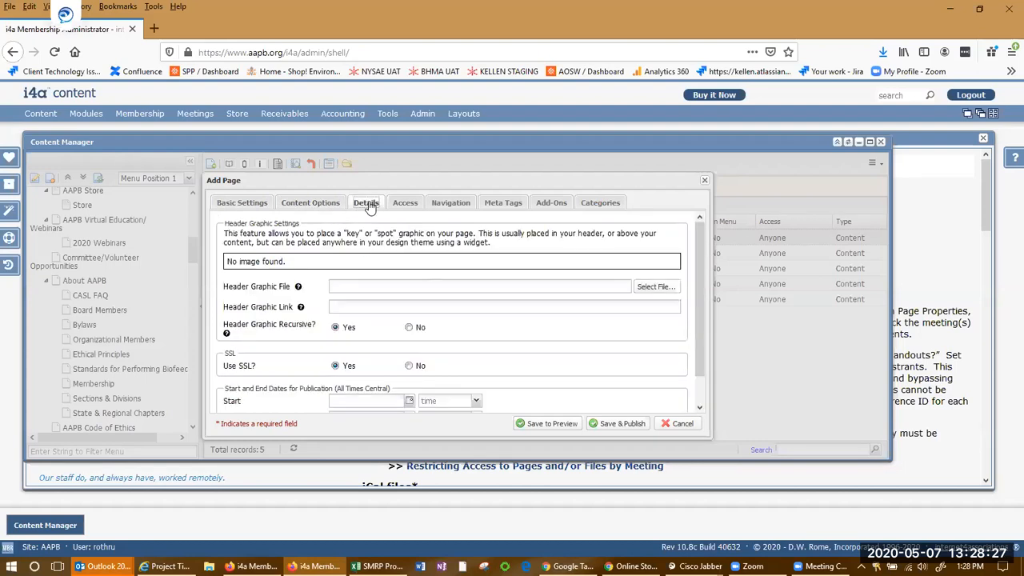
click(406, 205)
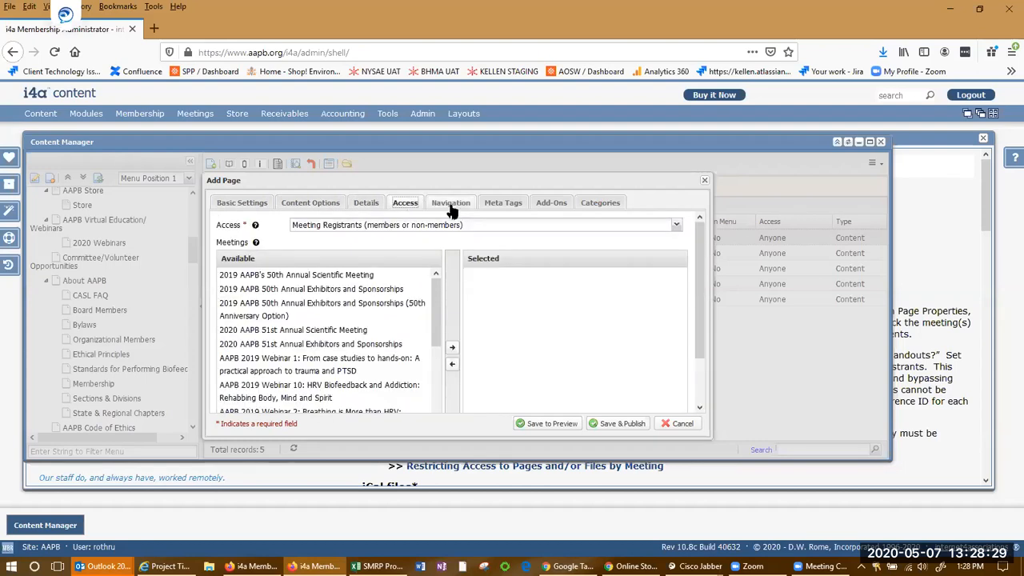
Set the new page's access back to Anyone
click(451, 204)
click(405, 204)
click(675, 226)
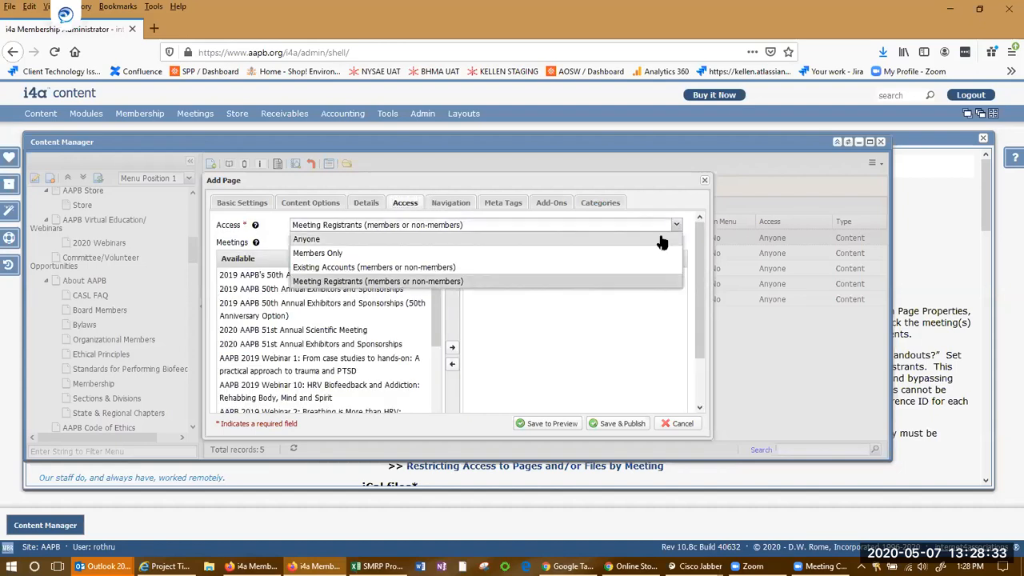
click(659, 238)
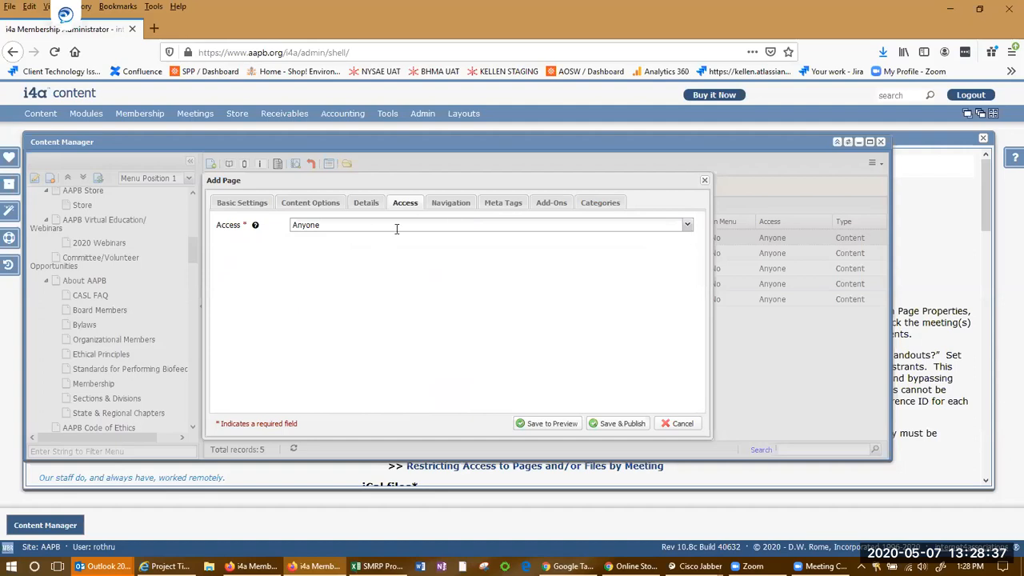
Review the remaining tabs and save and publish the new page
click(451, 203)
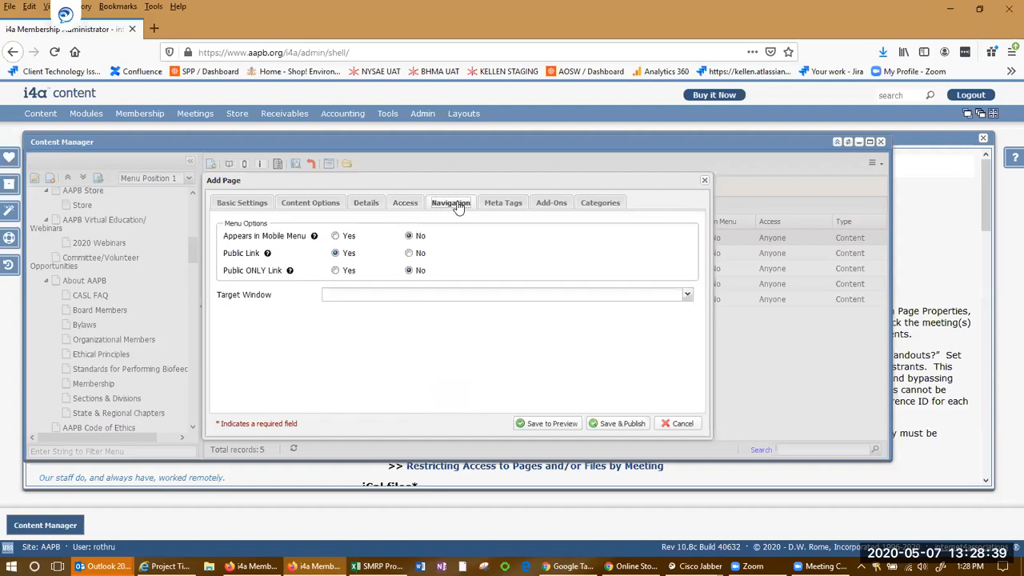
click(503, 203)
click(551, 204)
click(600, 203)
click(238, 203)
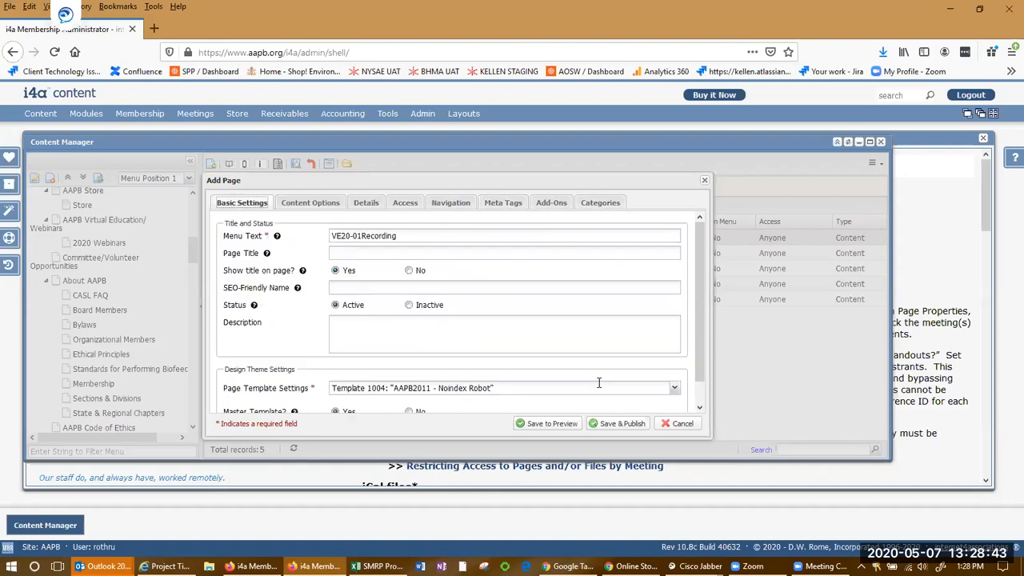
scroll(532, 317, down, 2)
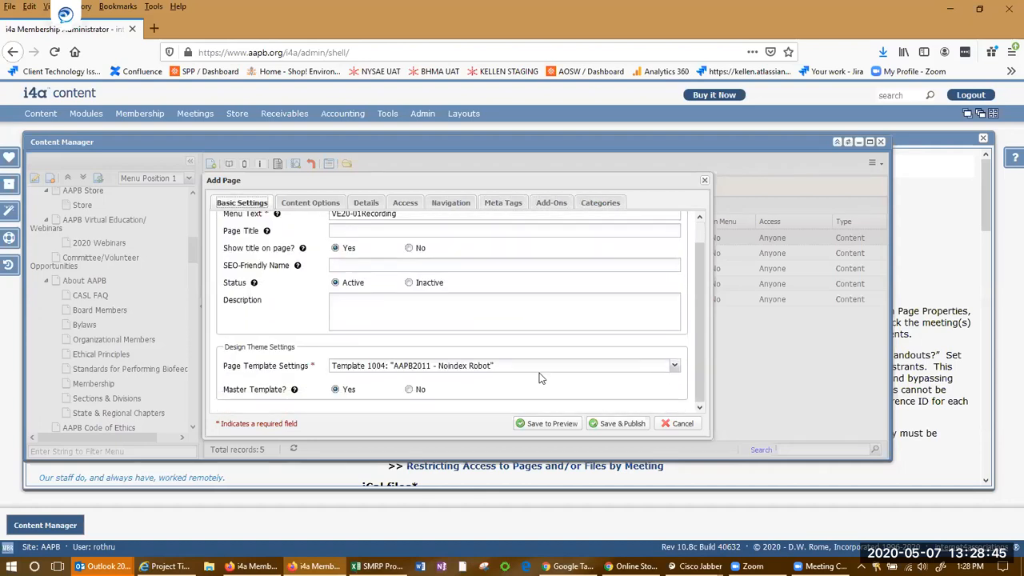
click(616, 427)
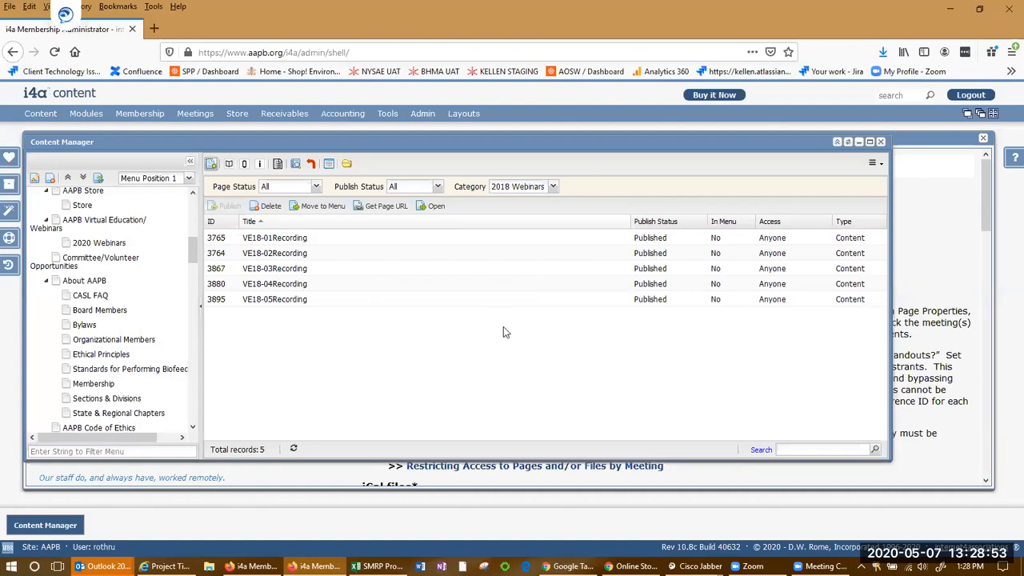
Filter the page list by the 2020 Webinars category and select VE20-01Recording
click(552, 192)
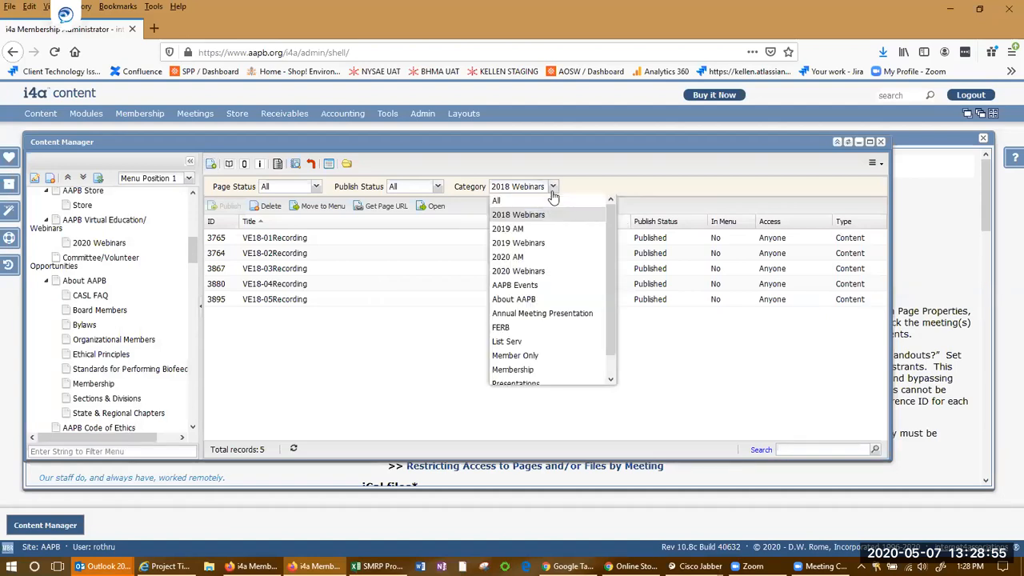
click(558, 271)
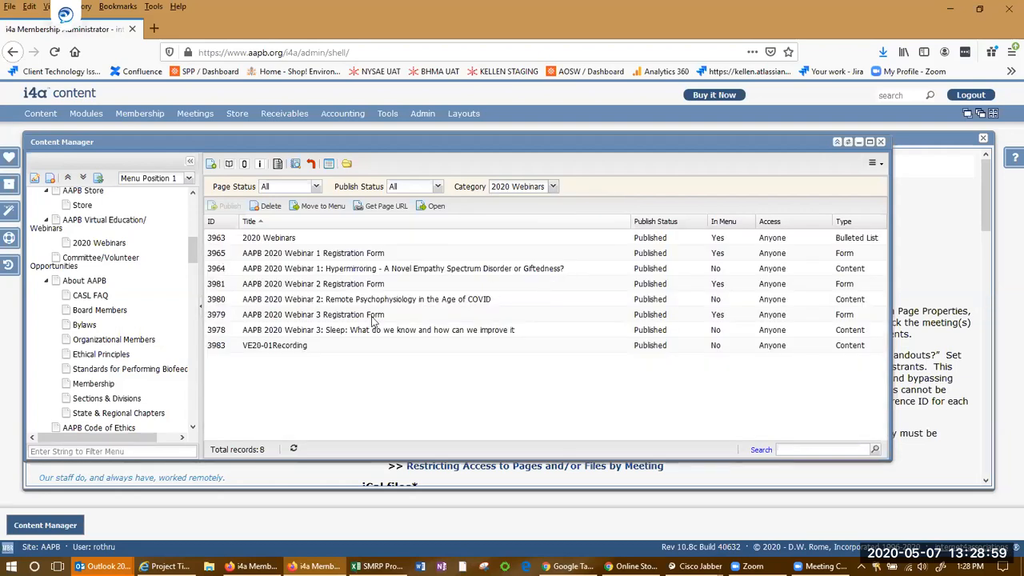
click(344, 352)
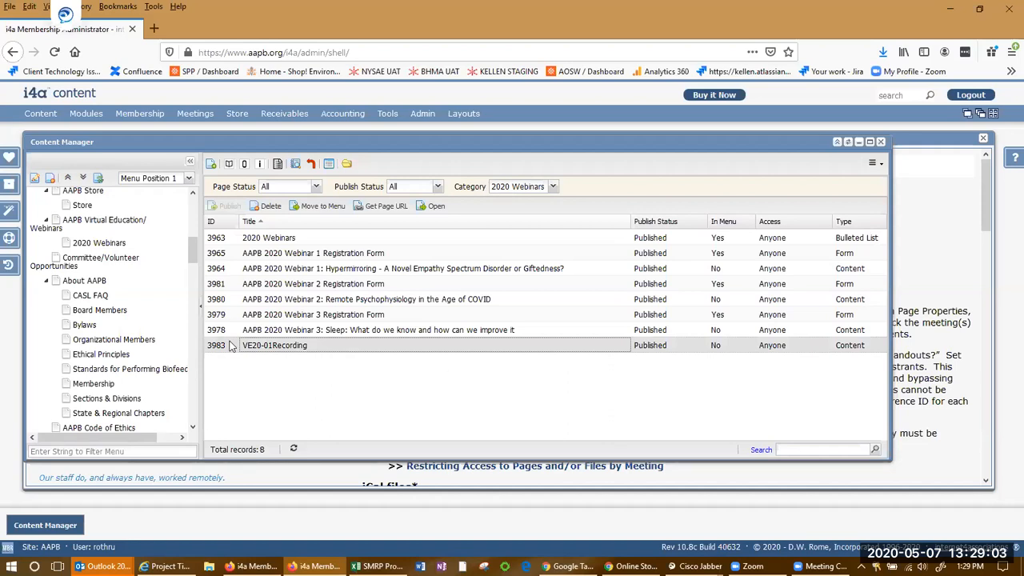
Inspect the In Menu values of the 2020 Webinars pages and sort the list by In Menu
click(718, 315)
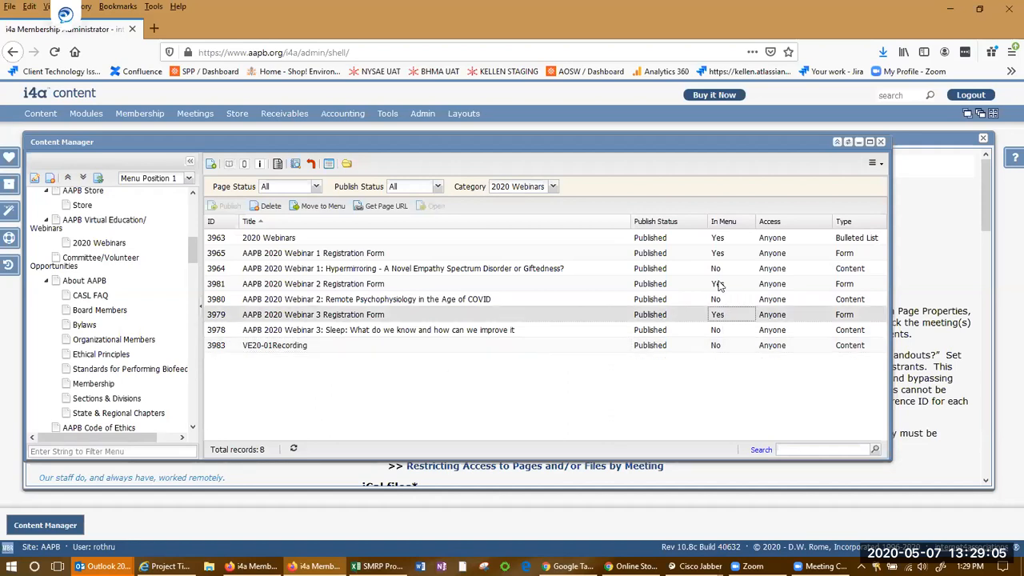
click(719, 283)
click(721, 254)
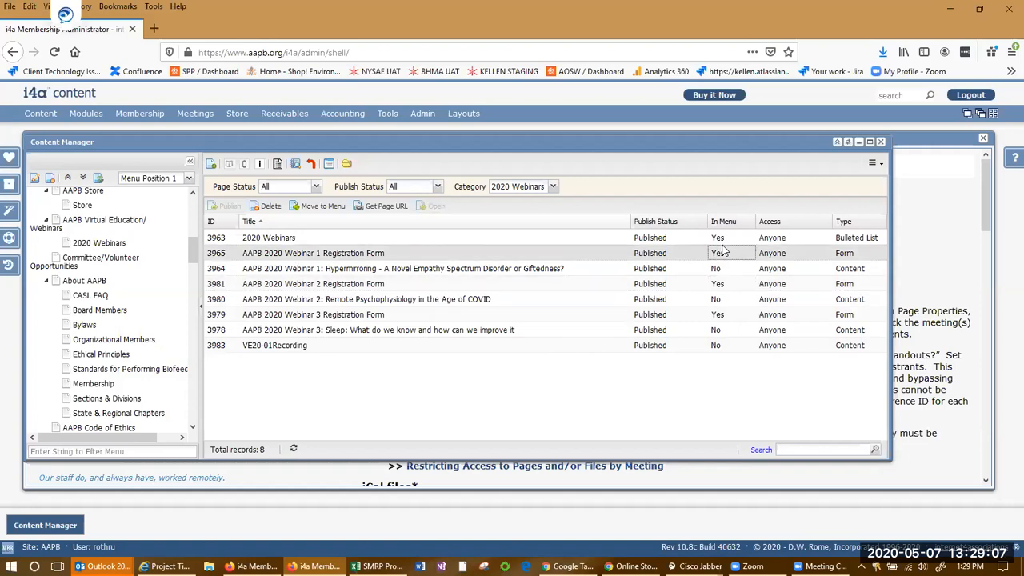
click(719, 239)
click(719, 255)
click(718, 284)
click(717, 320)
click(719, 268)
click(725, 224)
click(726, 225)
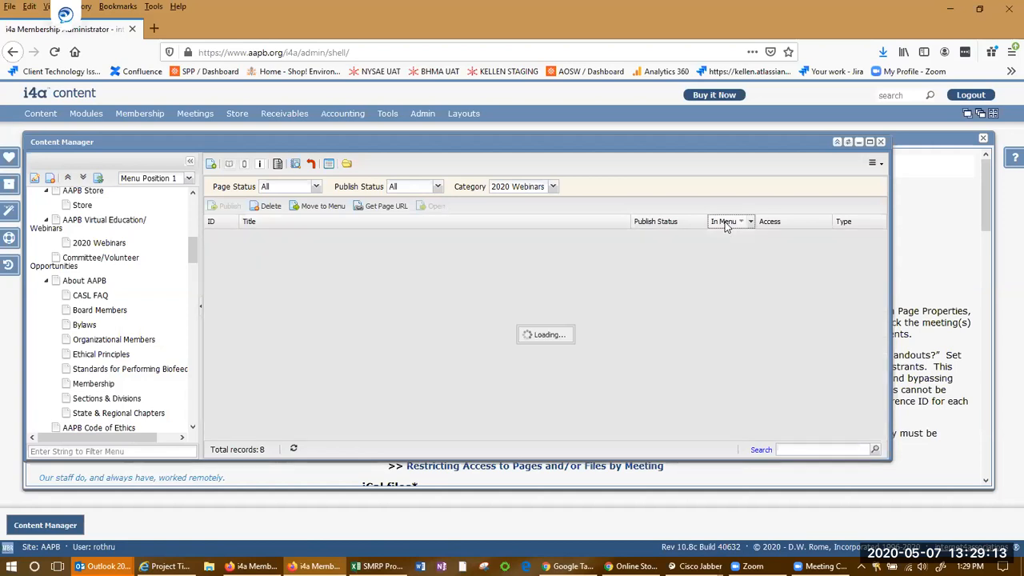
Select the VE20-01Recording page, open its content editor, and close it without changes
click(718, 301)
key(Down)
key(Down)
key(Down)
key(Up)
key(Up)
key(Up)
key(Down)
key(Down)
click(313, 302)
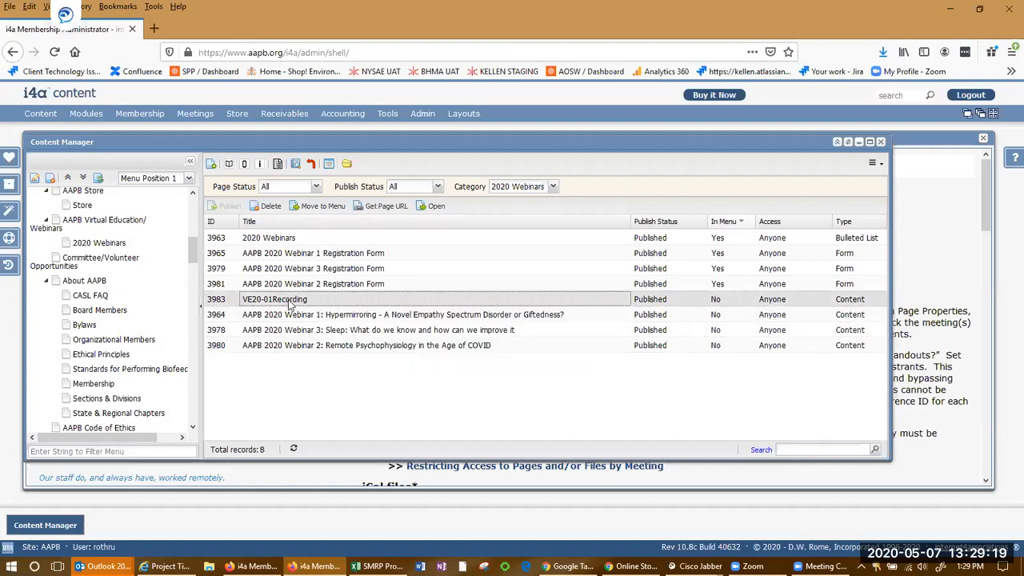
click(229, 164)
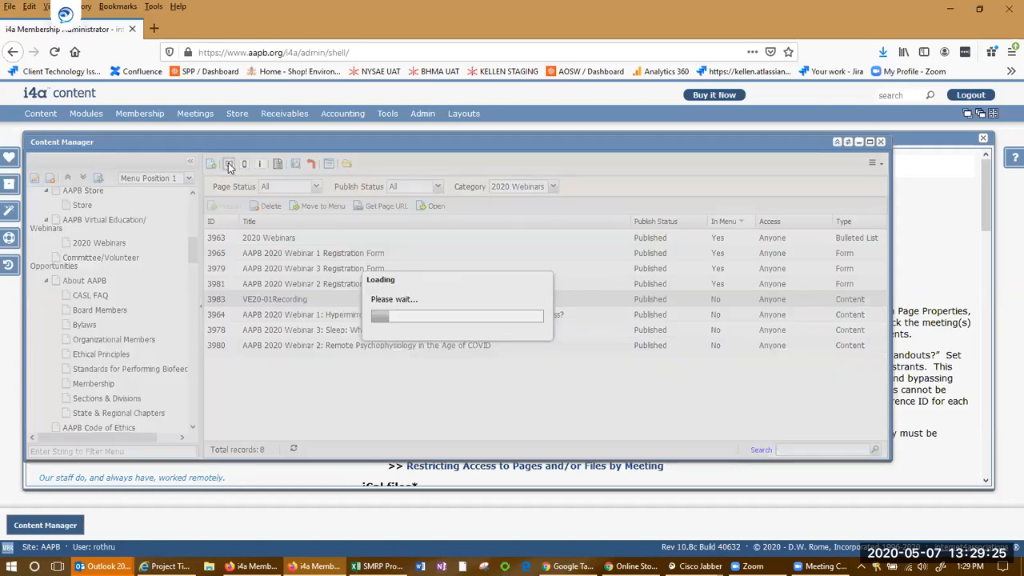
drag(222, 269, 51, 259)
click(266, 306)
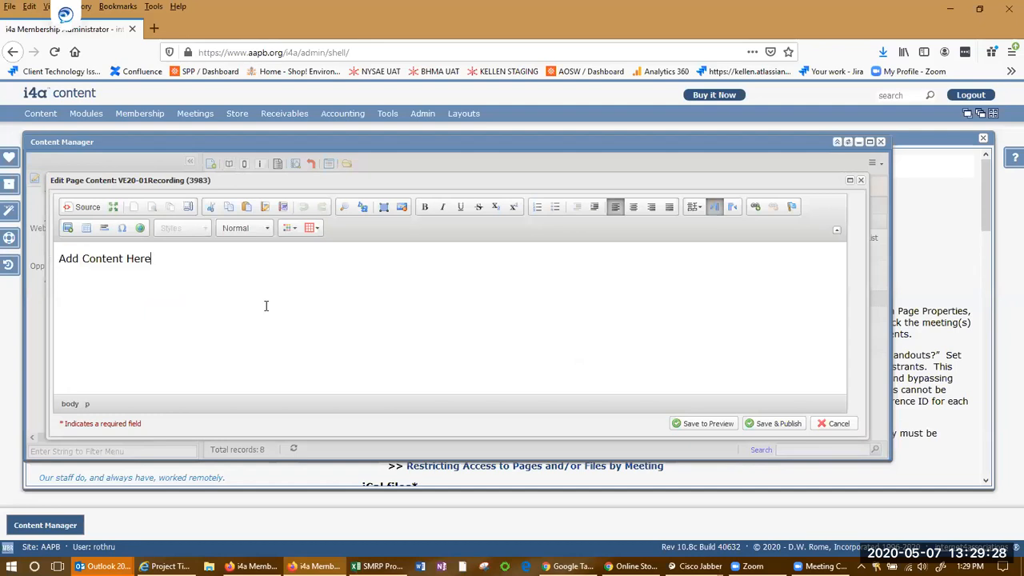
click(828, 423)
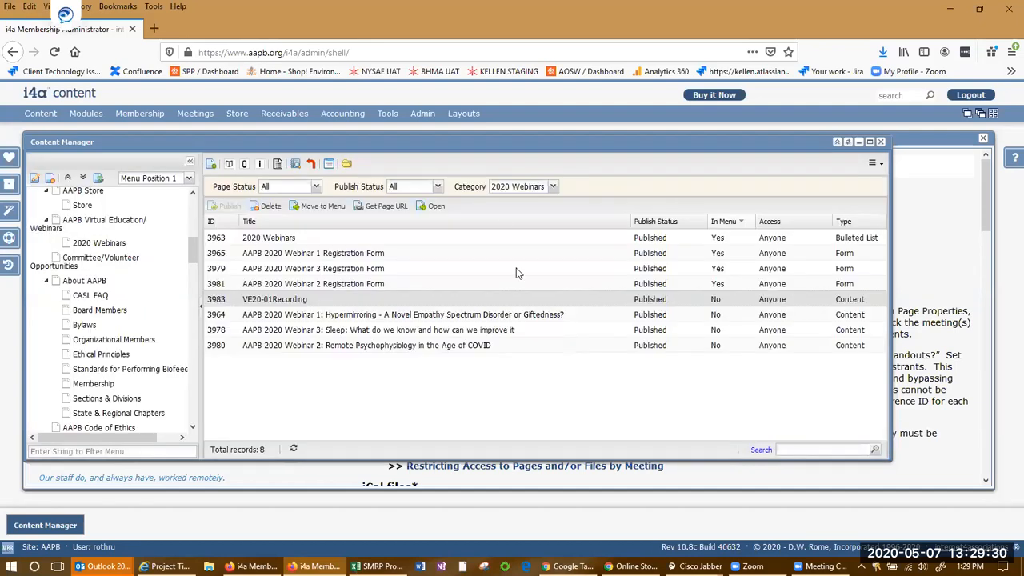
Switch the category to 2018 Webinars, open VE18-02Recording's content, and copy all of it before closing the editor
click(552, 187)
click(540, 213)
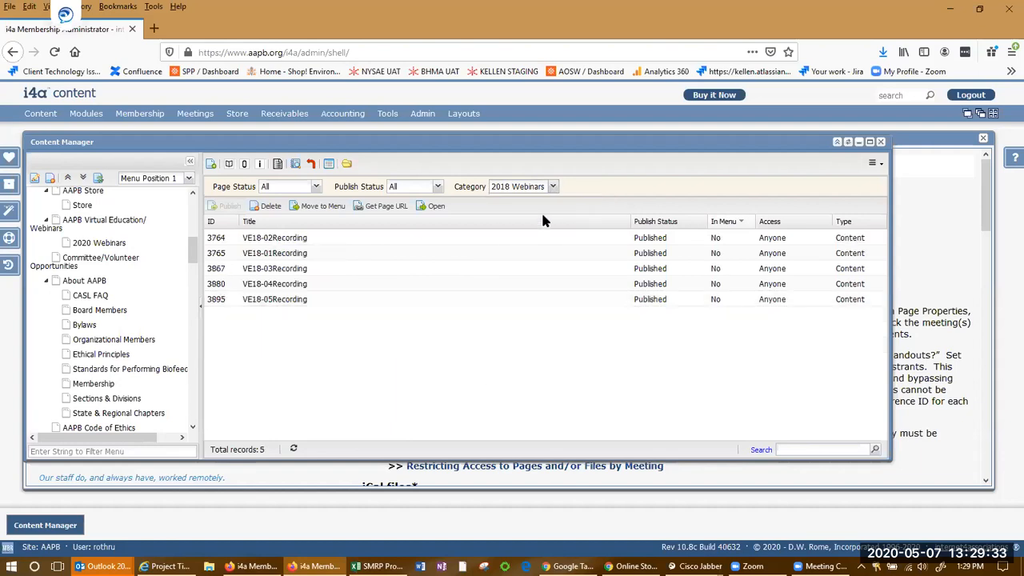
click(229, 163)
drag(58, 270, 767, 403)
key(ctrl+c)
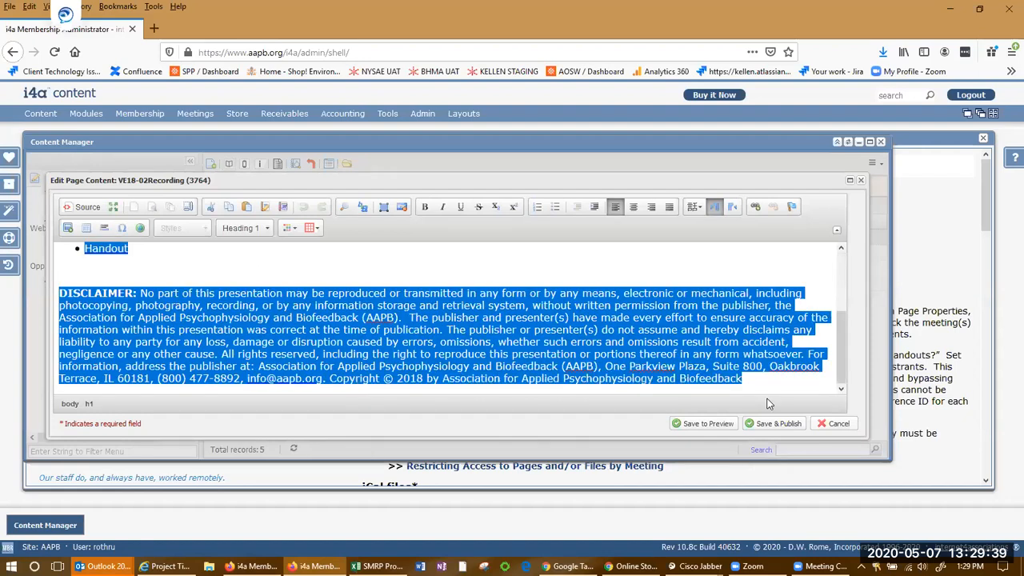
click(840, 424)
Return to 2020 Webinars, paste the copied content into VE20-01Recording's content, and save and publish it
click(552, 185)
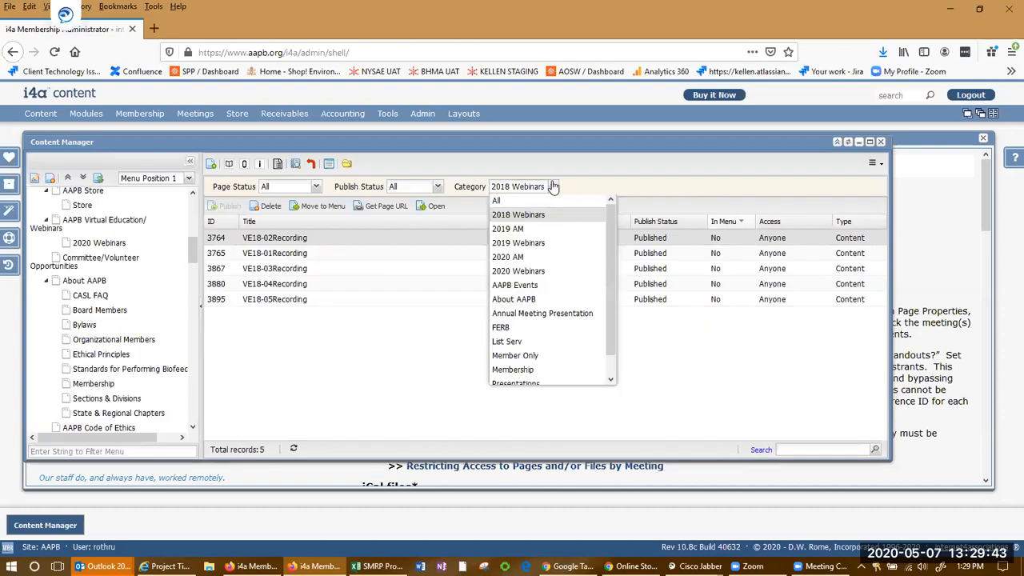
click(518, 271)
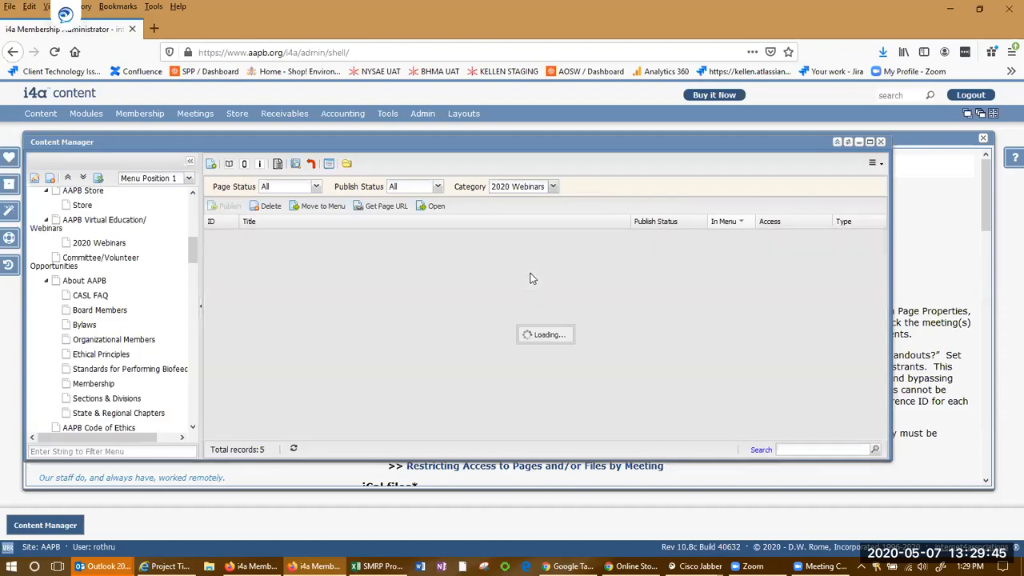
click(287, 297)
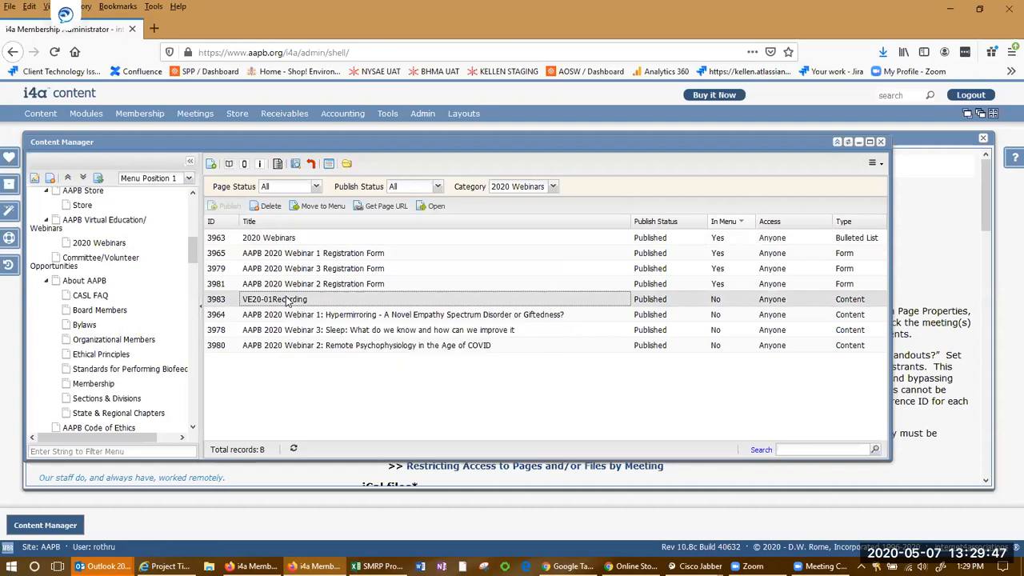
click(229, 164)
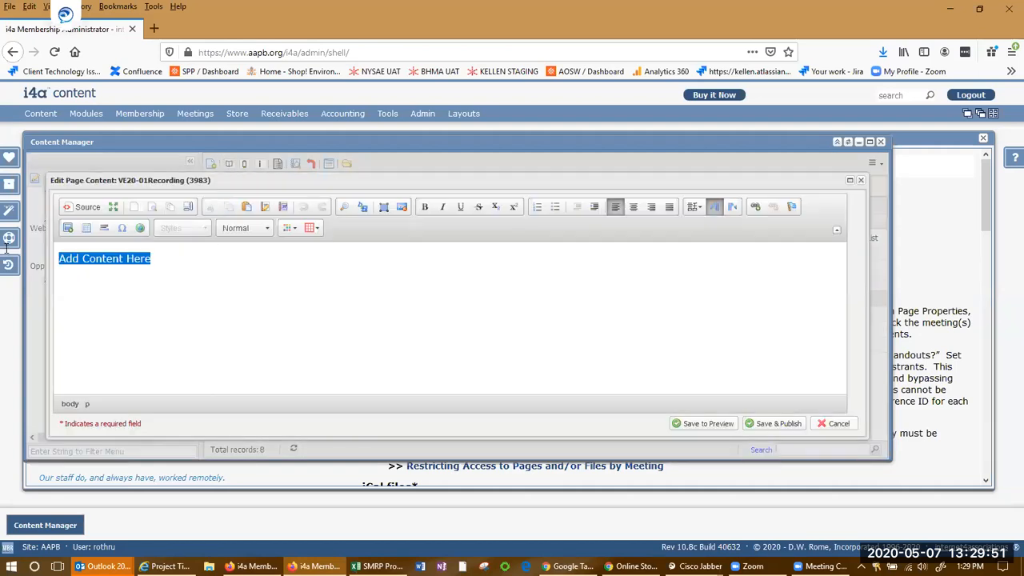
key(ctrl+v)
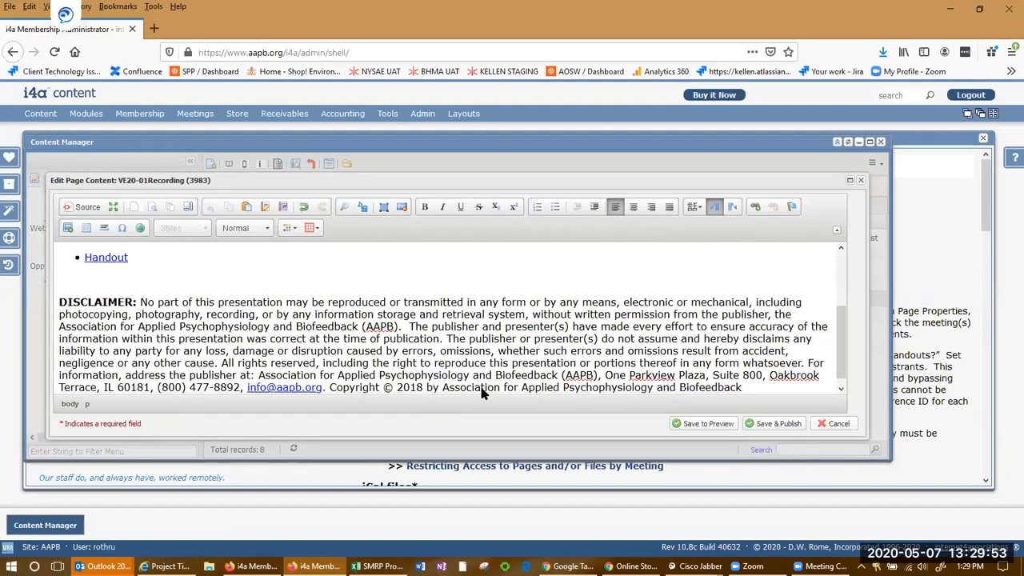
scroll(482, 393, up, 2)
scroll(483, 393, up, 1)
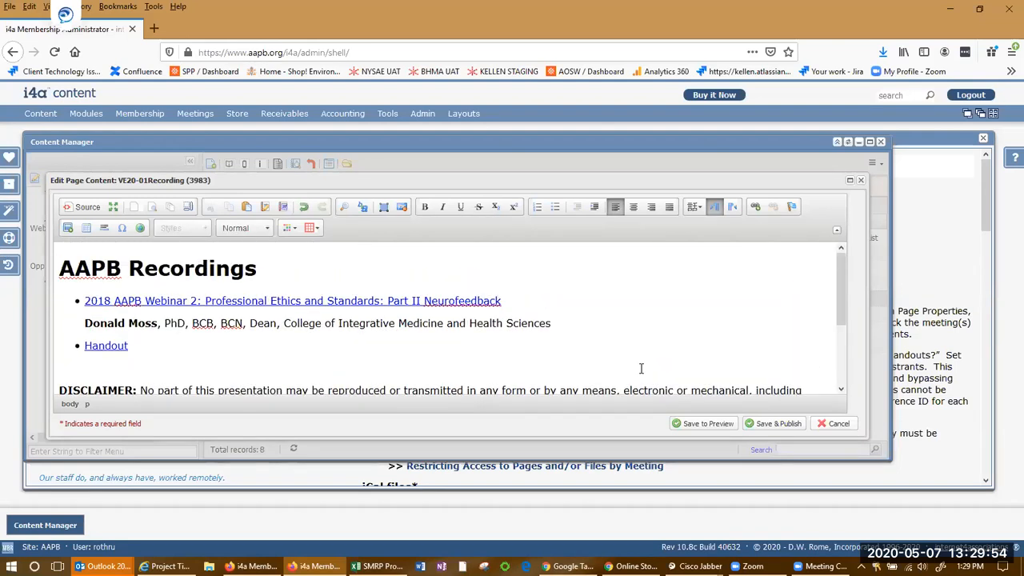
click(780, 424)
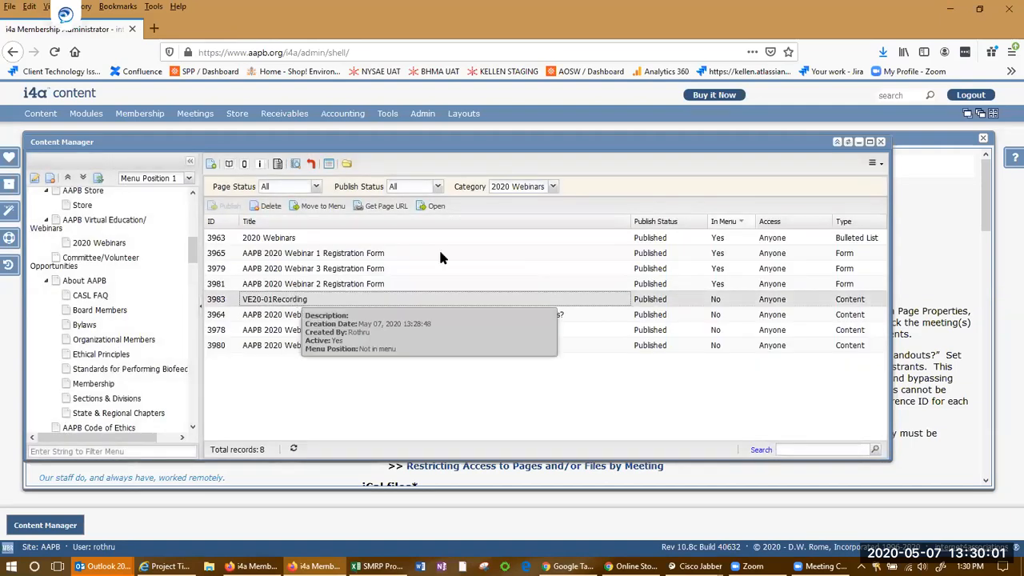
Preview the published VE20-01Recording page and get its page URL
click(436, 206)
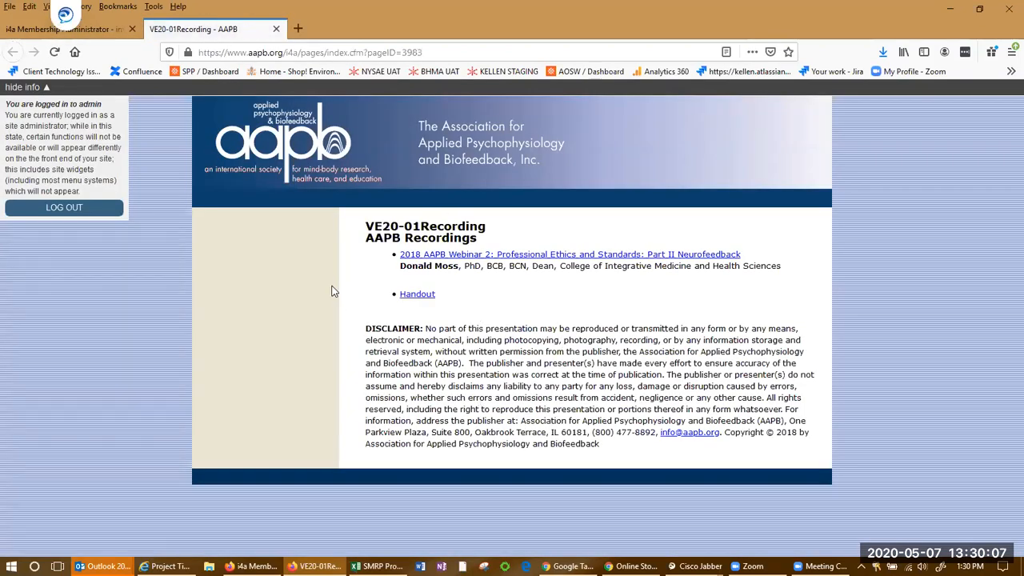
click(20, 30)
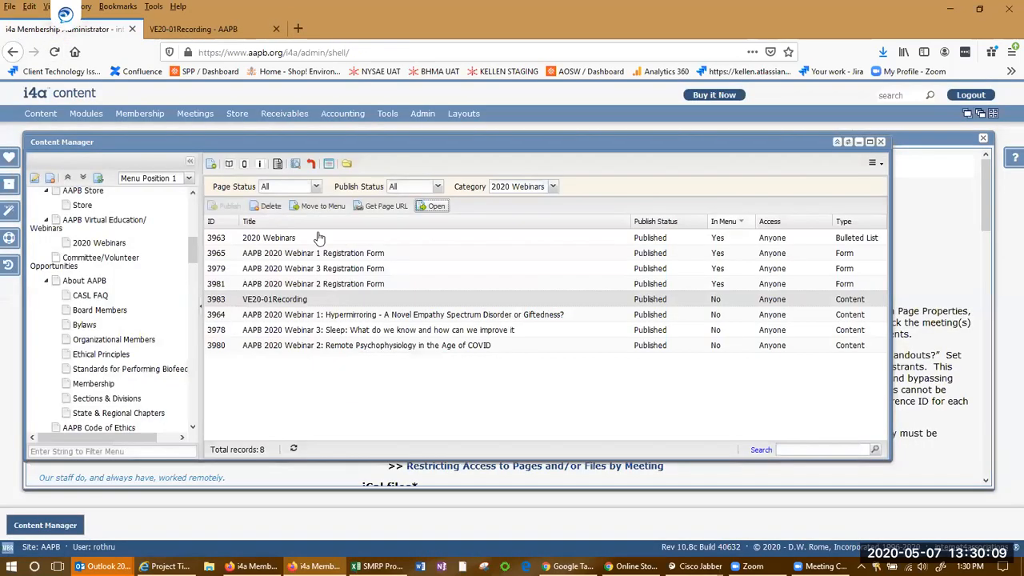
click(386, 207)
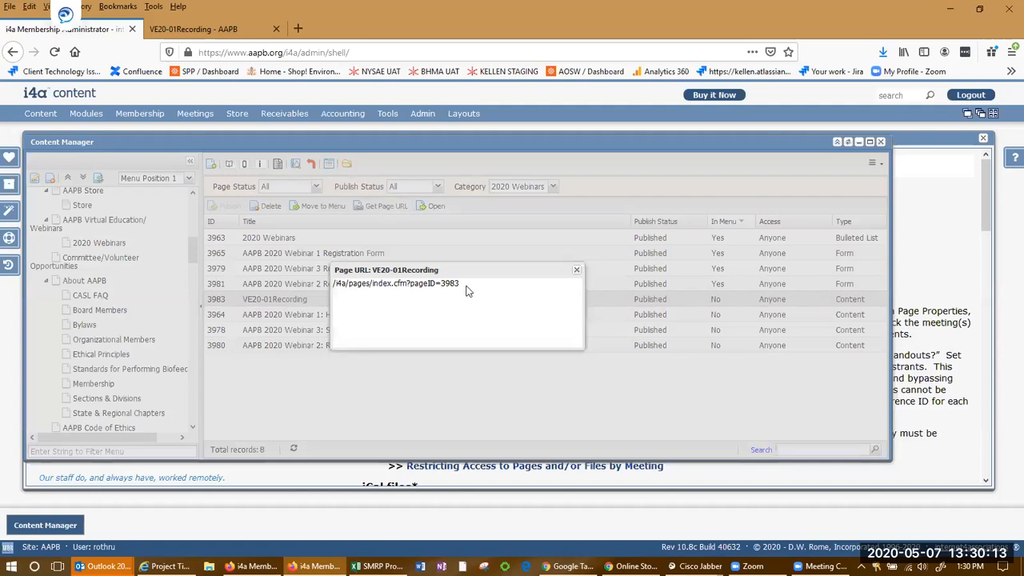
drag(409, 286, 325, 286)
click(335, 282)
triple_click(335, 284)
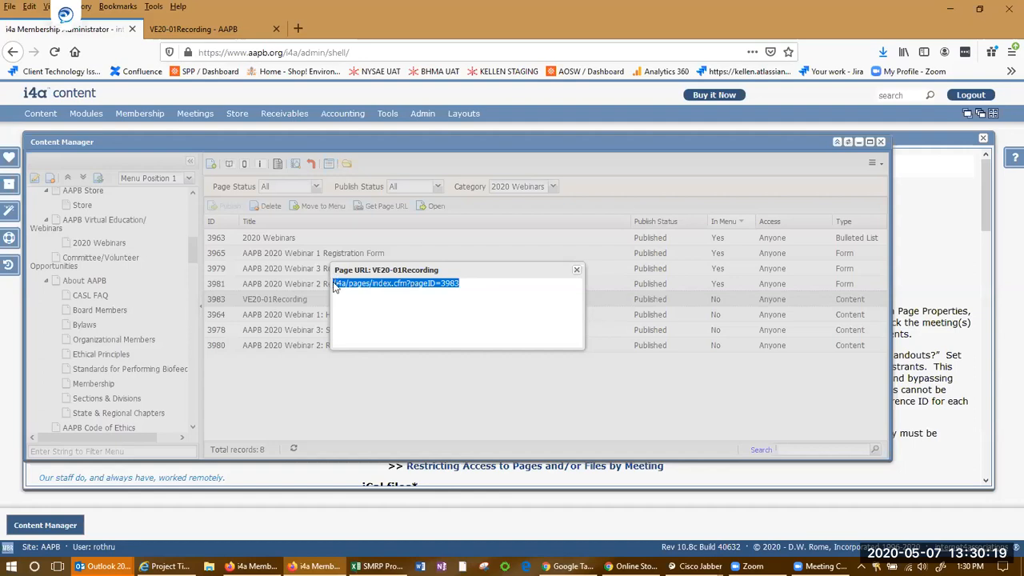
Open aapb.org/i4a/pages/index.cfm?pageID=3983 in the other browser to view the page on the public site
key(alt+Tab)
click(337, 33)
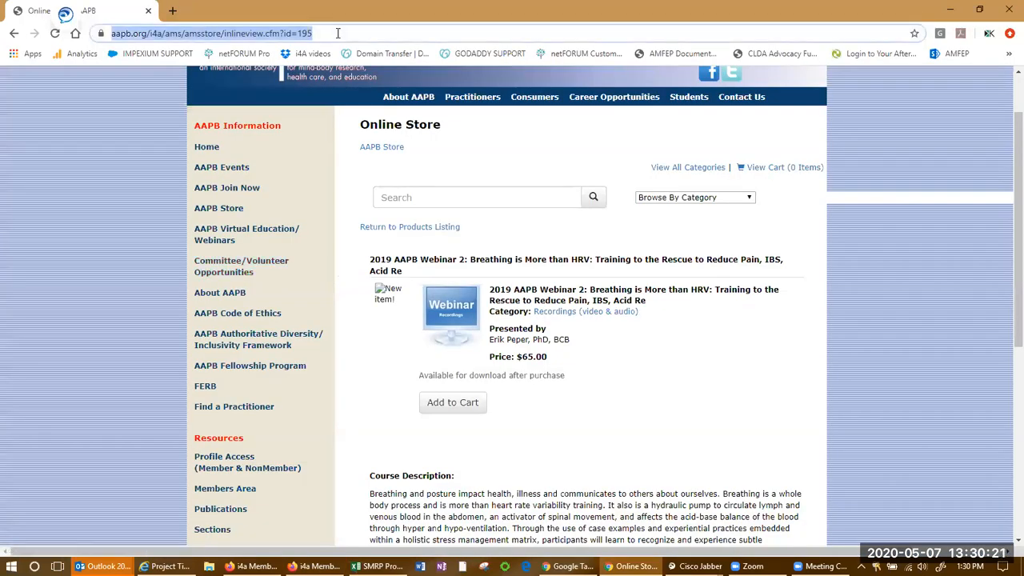
text(aapb.org)
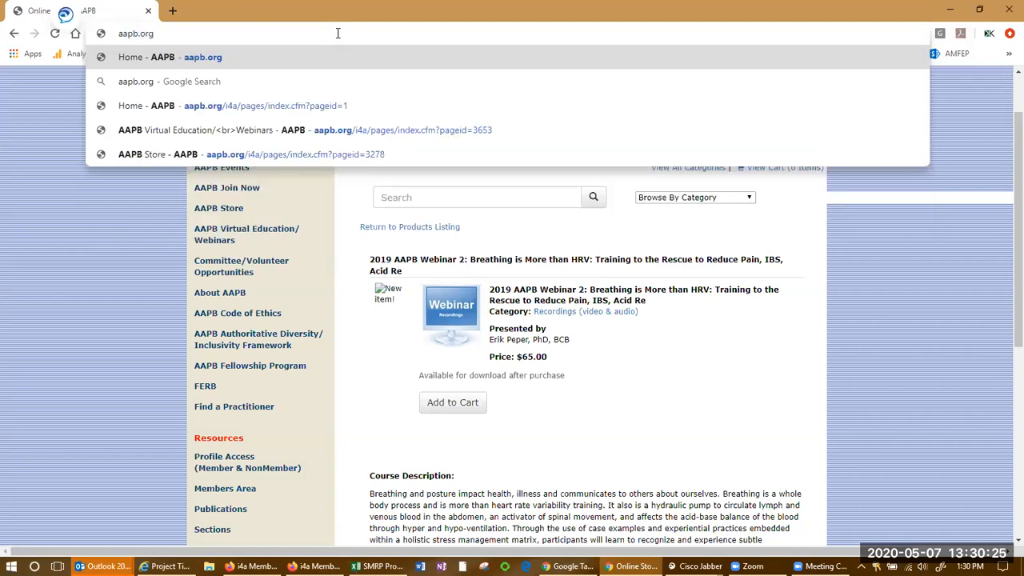
key(ctrl+v)
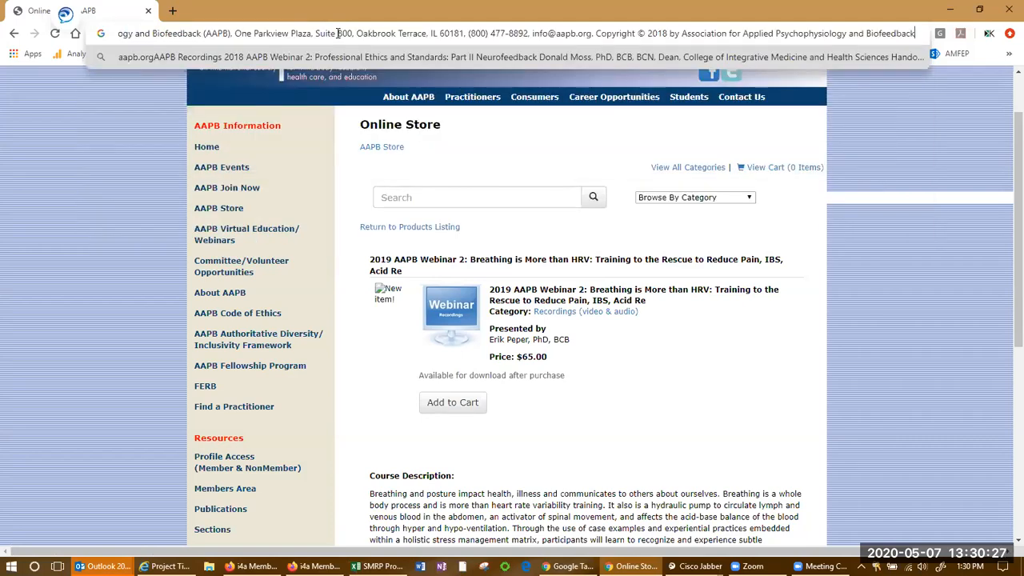
key(ctrl+z)
key(alt+Tab)
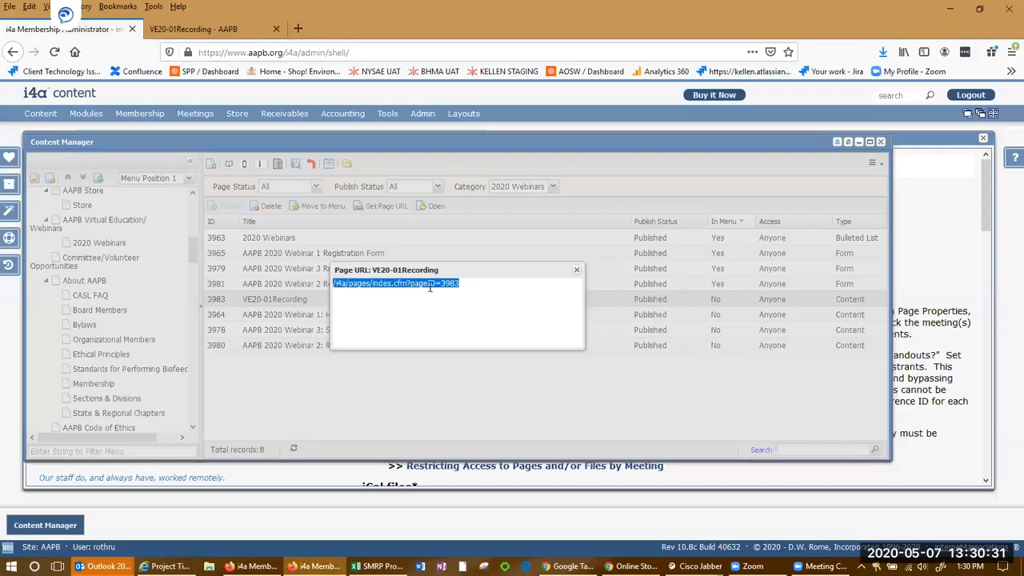
key(ctrl+c)
key(alt+Tab)
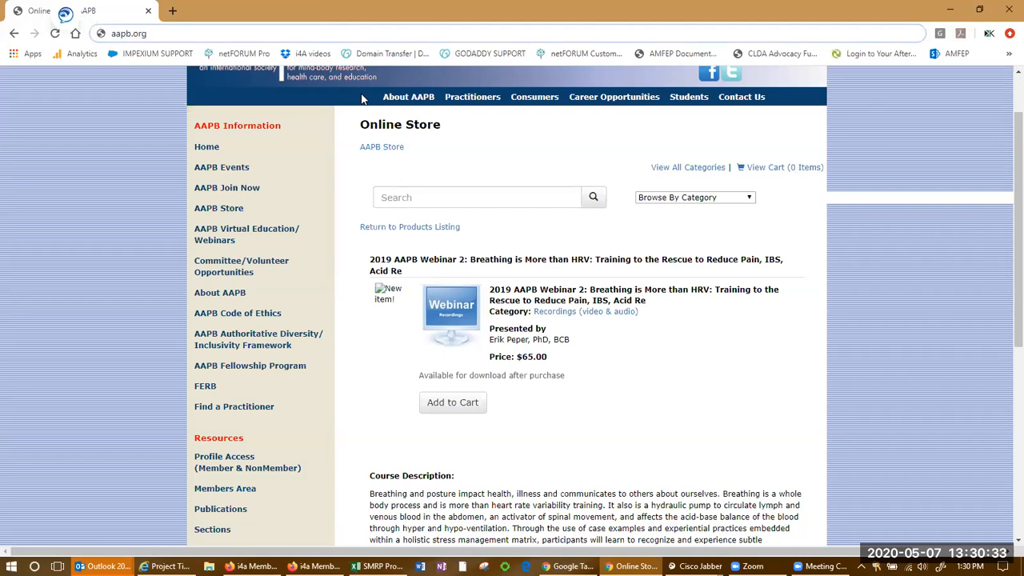
key(ctrl+v)
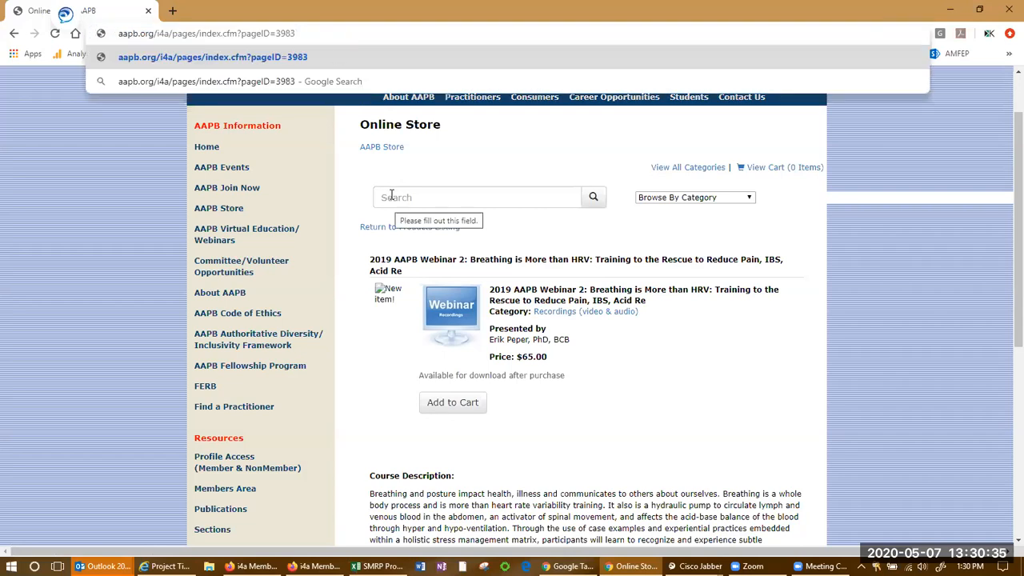
key(Return)
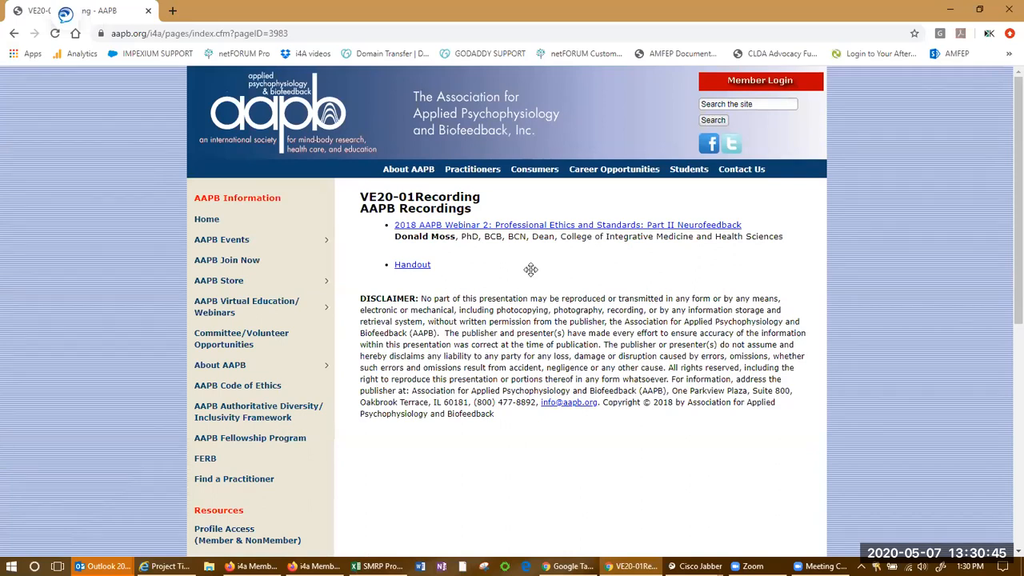
Browse the public site's Career Opportunities and Consumers pages
key(alt+Tab)
click(578, 272)
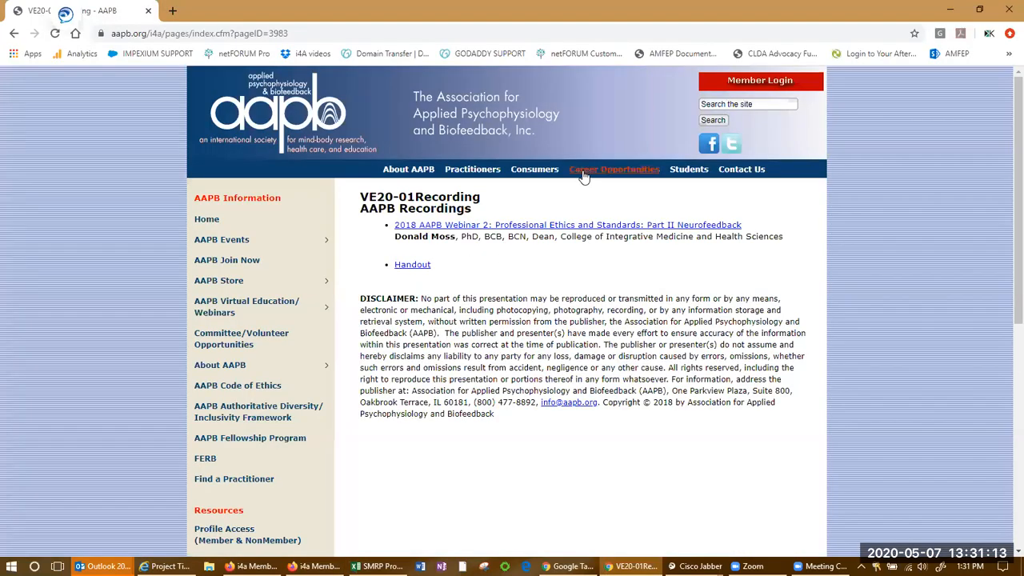
click(639, 174)
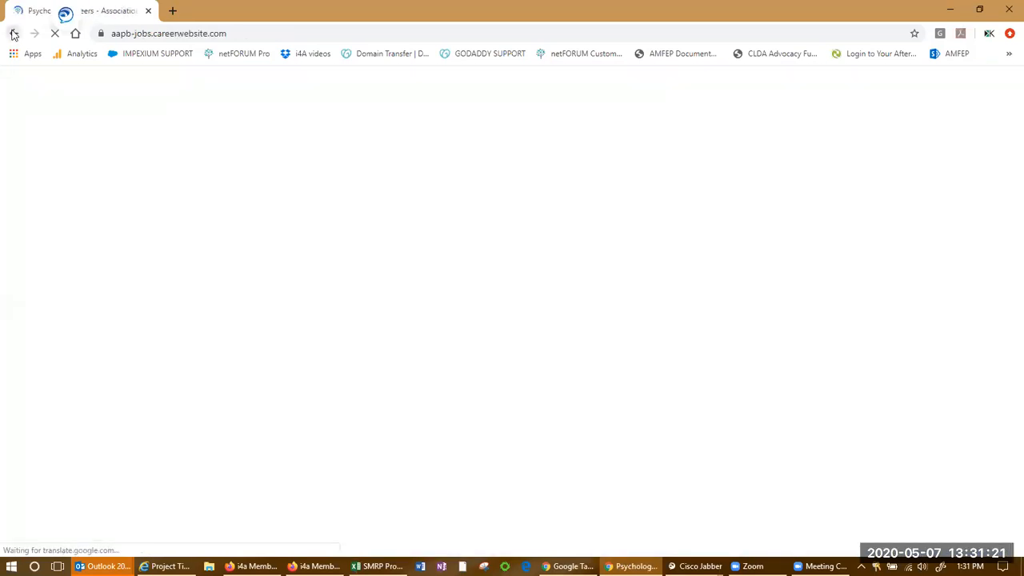
click(13, 33)
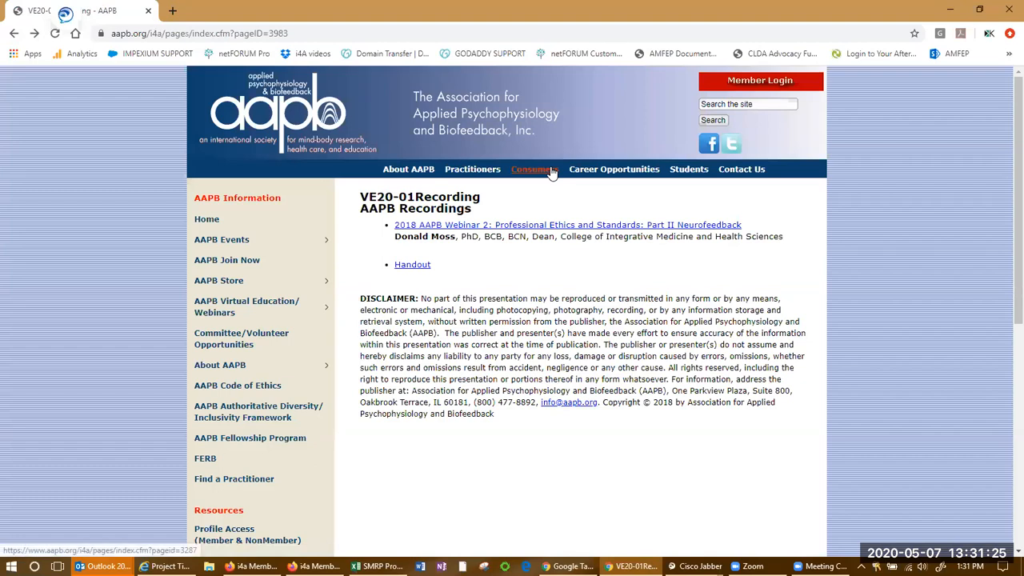
click(551, 171)
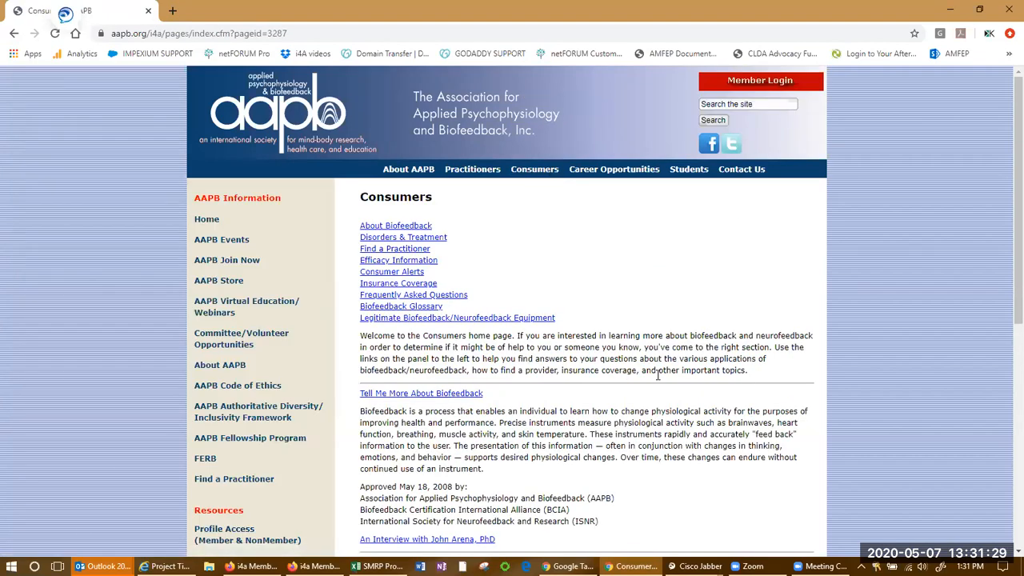
scroll(652, 384, down, 5)
scroll(642, 392, up, 5)
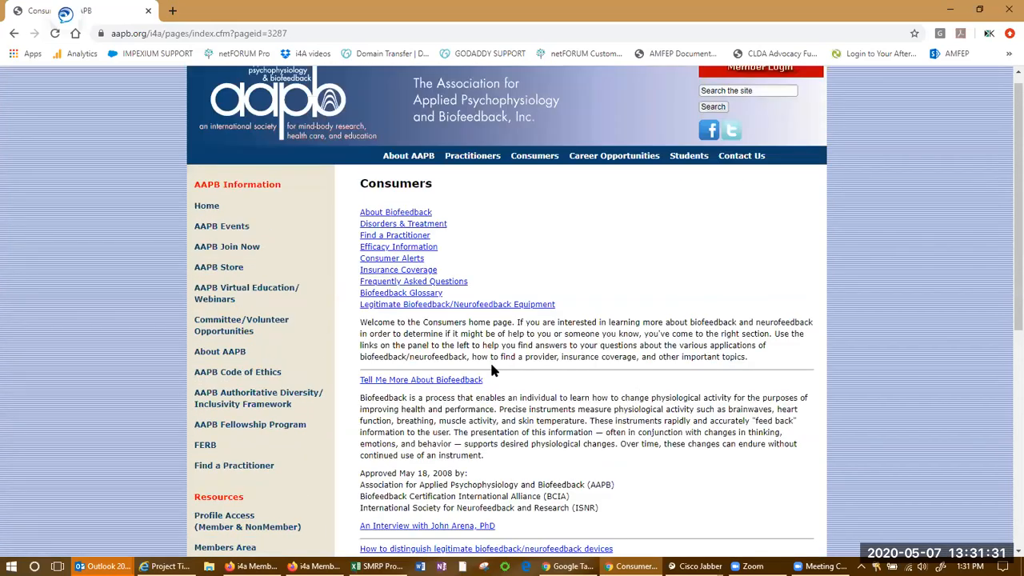
Copy the Consumers page ID 3287 from the public site's address and search for it in the Content Manager
click(293, 33)
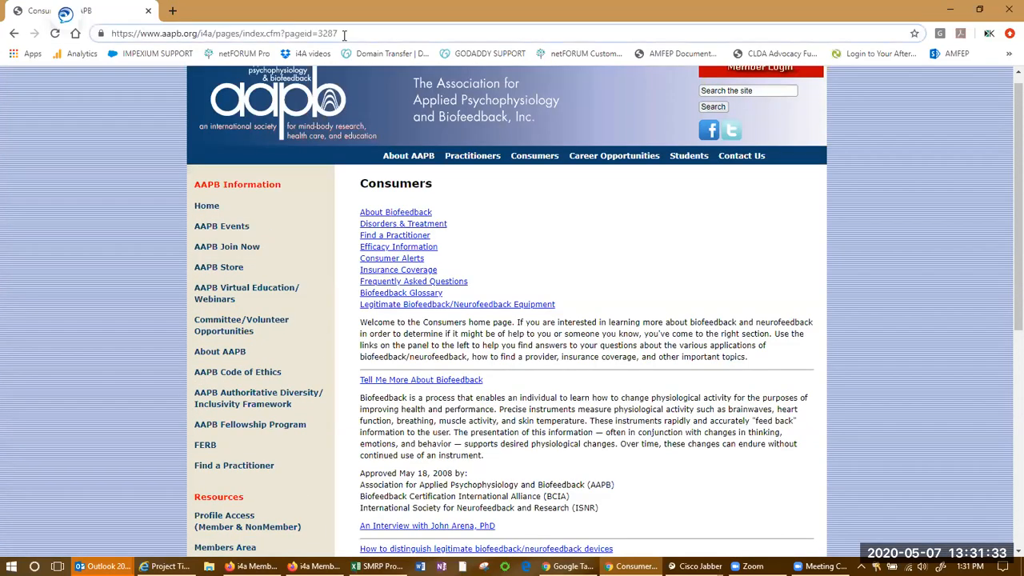
drag(351, 34, 320, 33)
key(alt+Tab)
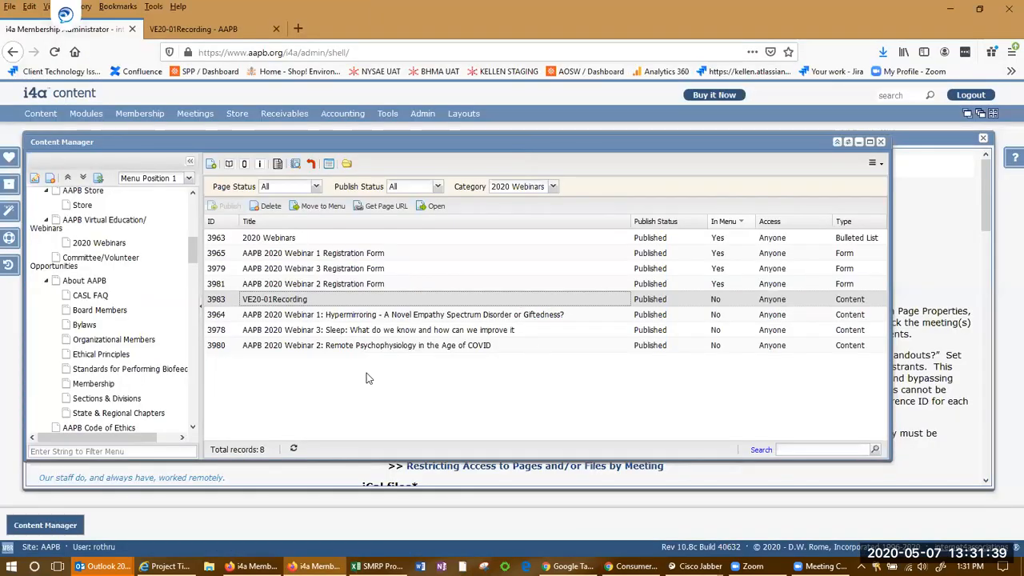
click(834, 448)
text(328)
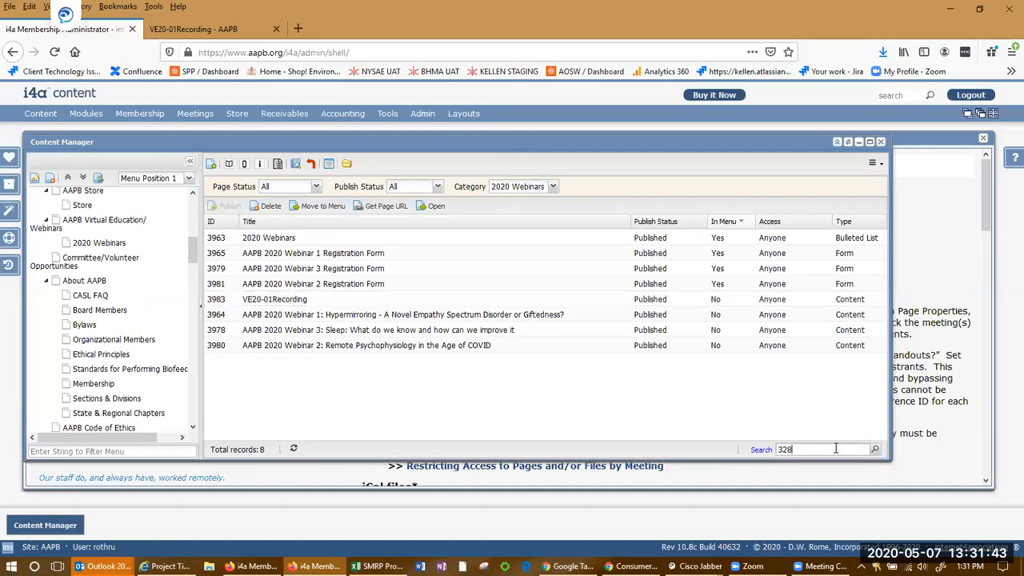
text(7)
key(Return)
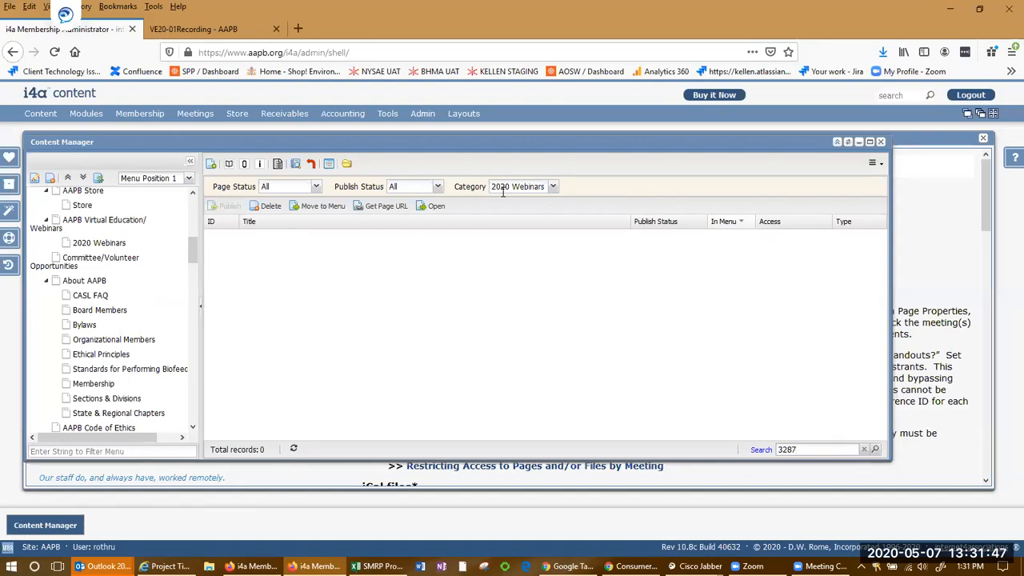
Switch the category filter to All, open the Consumers page content in the editor, compare it with the public page, and cancel
click(553, 191)
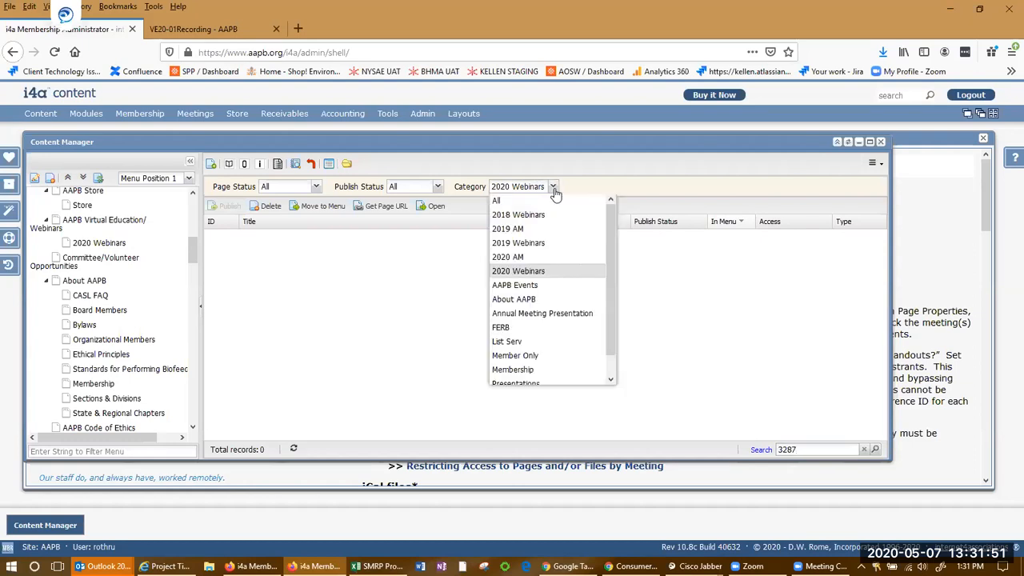
click(536, 201)
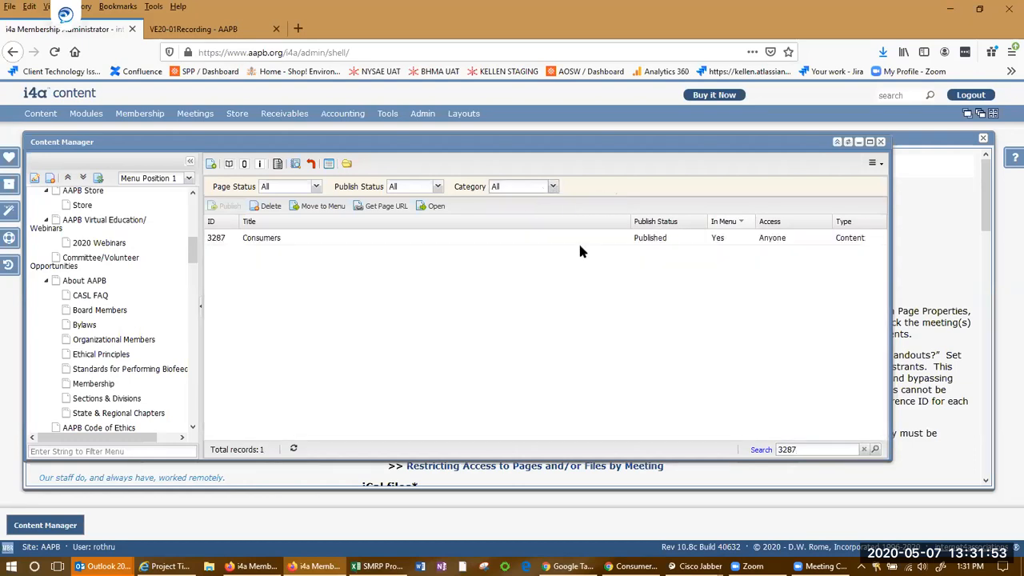
click(332, 239)
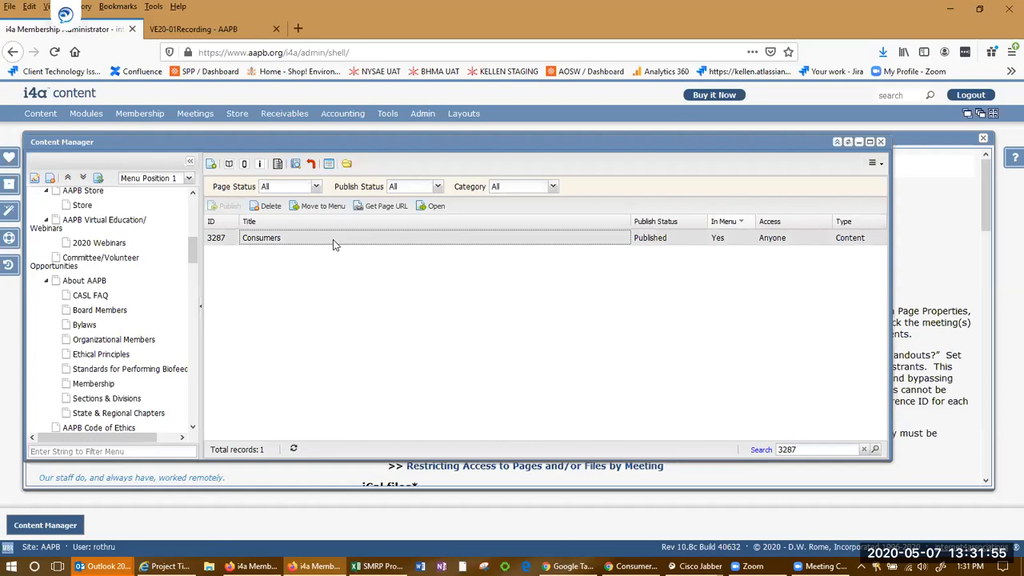
mouse_move(333, 239)
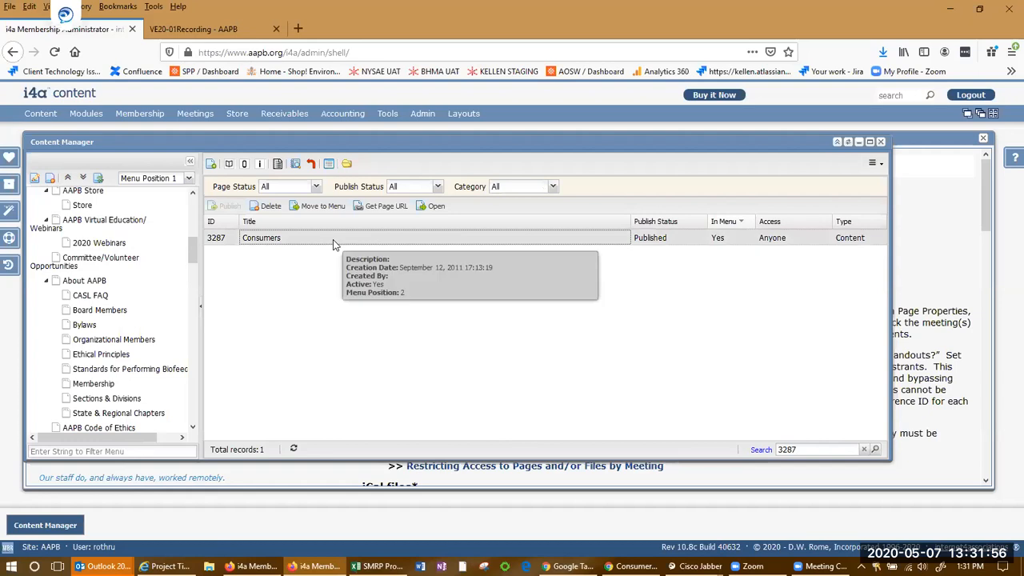
click(229, 165)
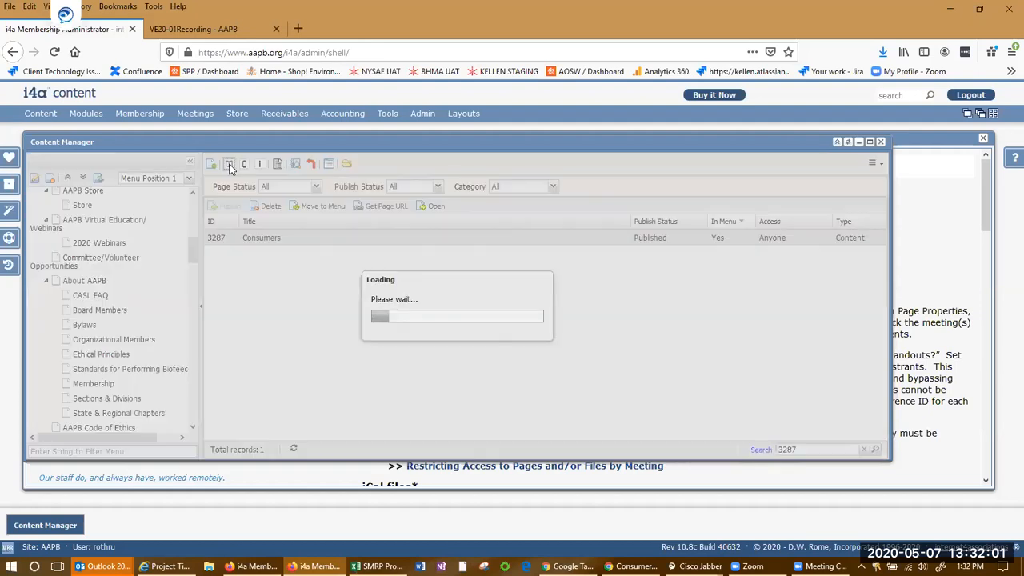
scroll(363, 329, down, 5)
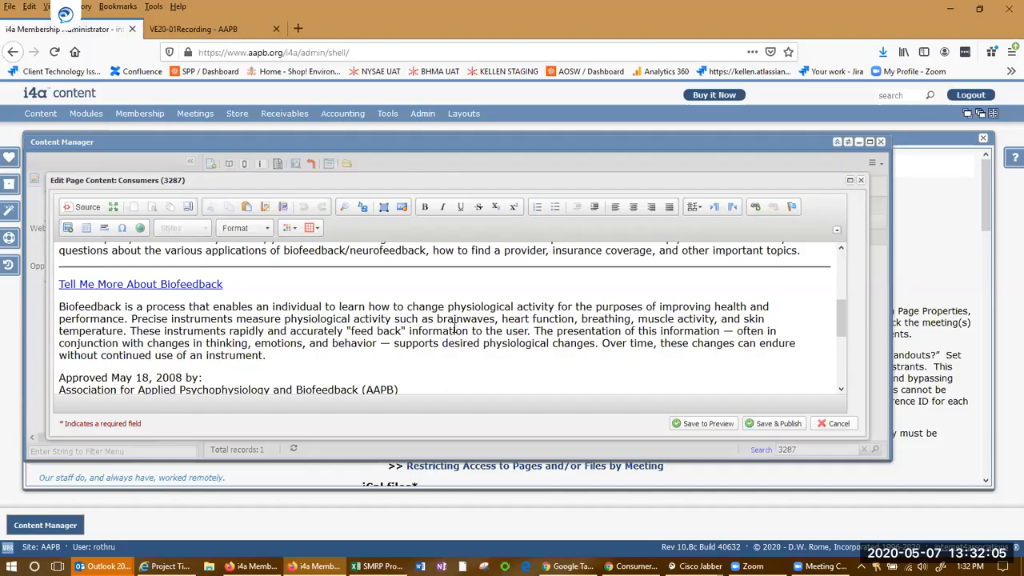
key(alt+Tab)
scroll(504, 253, down, 2)
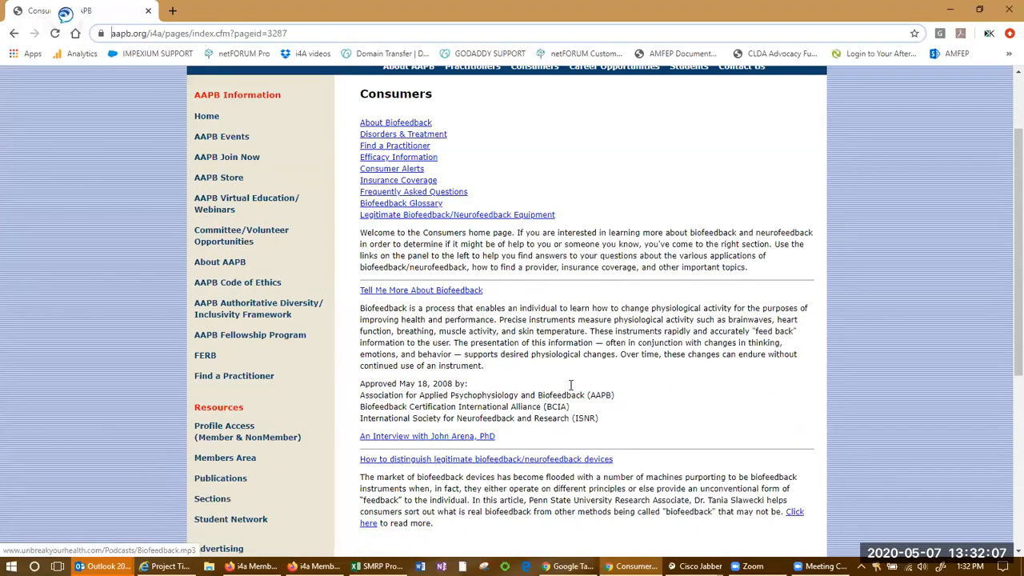
key(alt+Tab)
scroll(504, 375, down, 3)
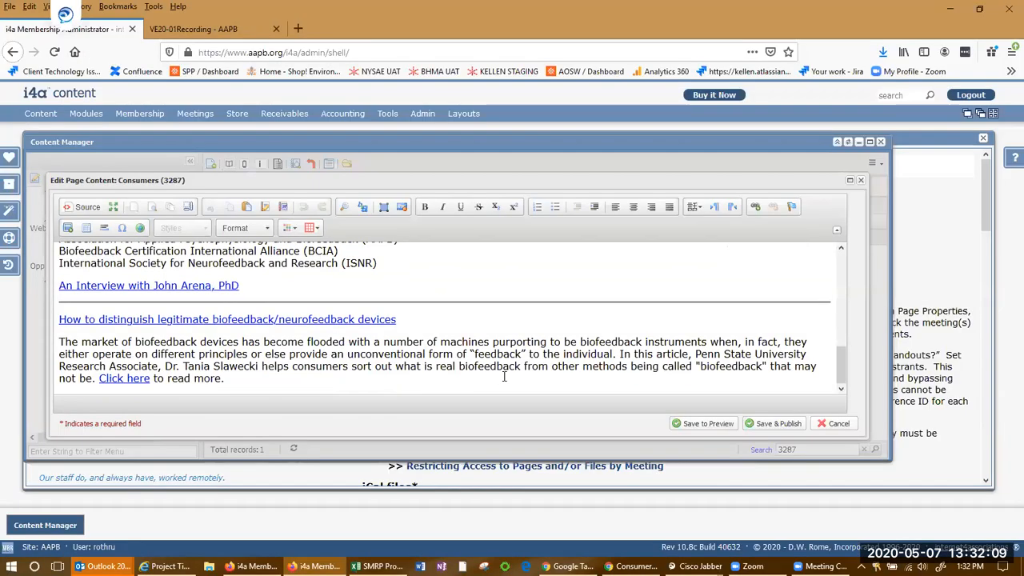
scroll(504, 376, up, 6)
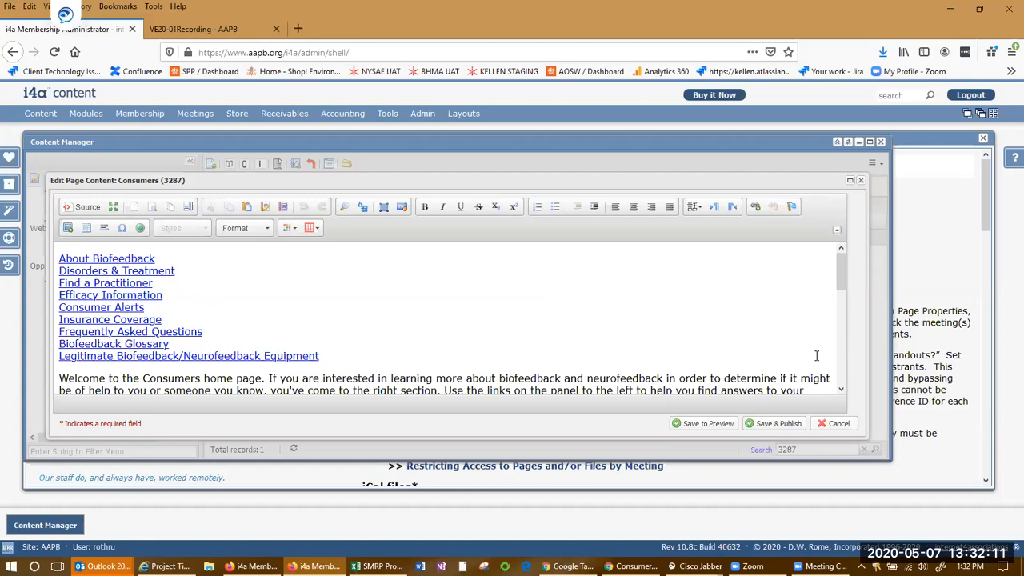
click(837, 423)
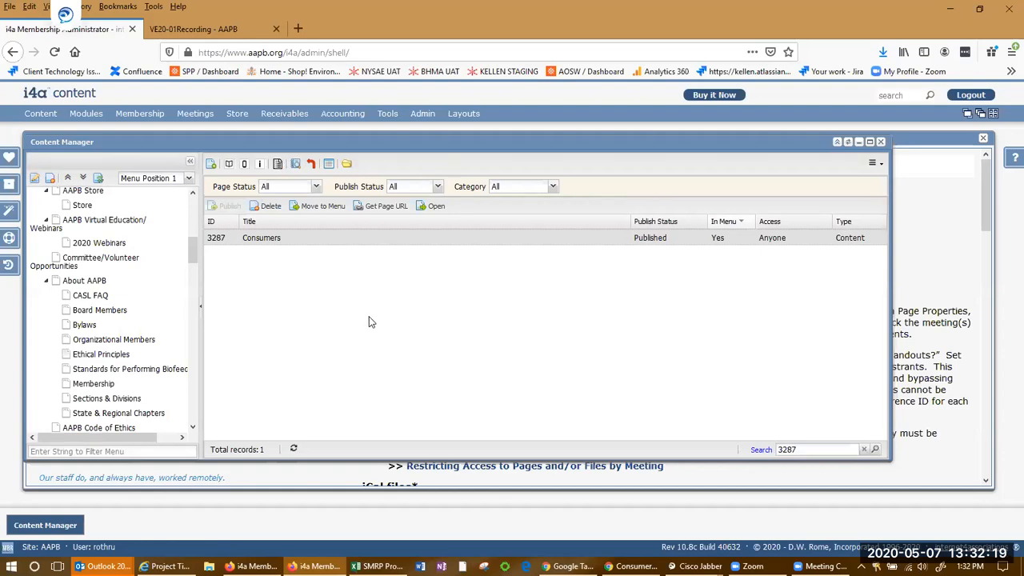
Set the Content Manager category filter back to 2020 Webinars and clear the search box
key(alt+Tab)
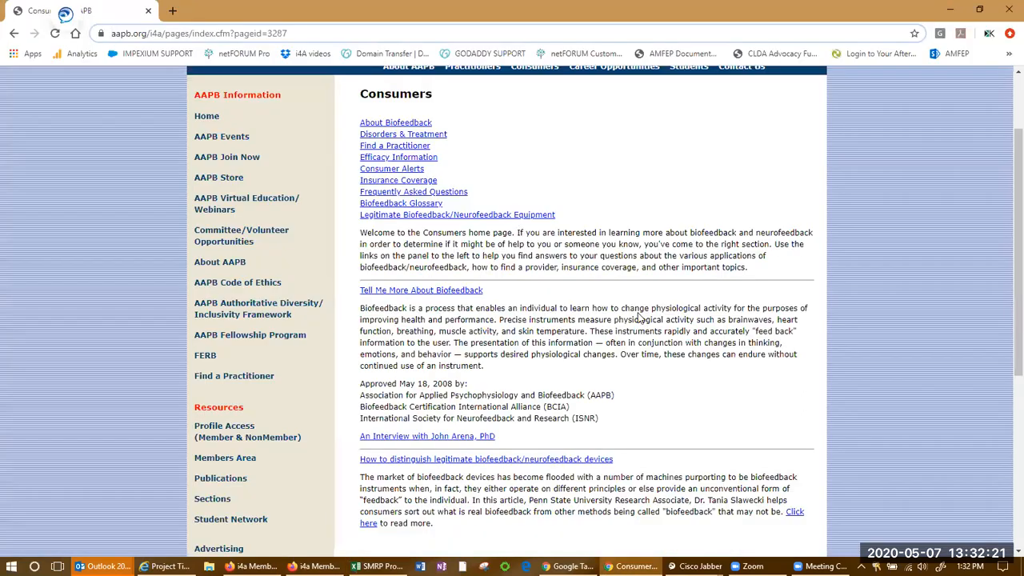
scroll(582, 244, up, 1)
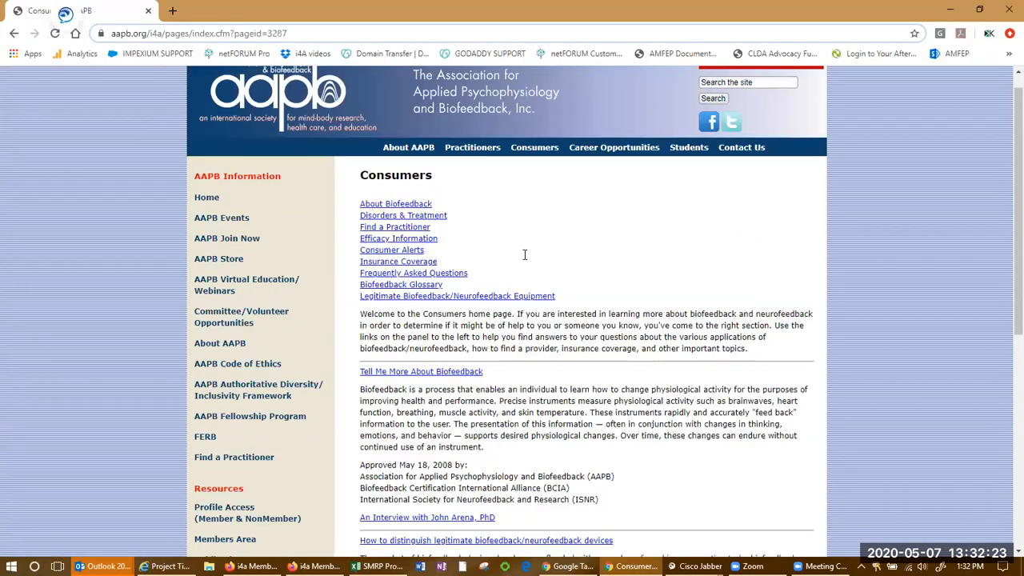
scroll(525, 255, up, 1)
key(alt+Tab)
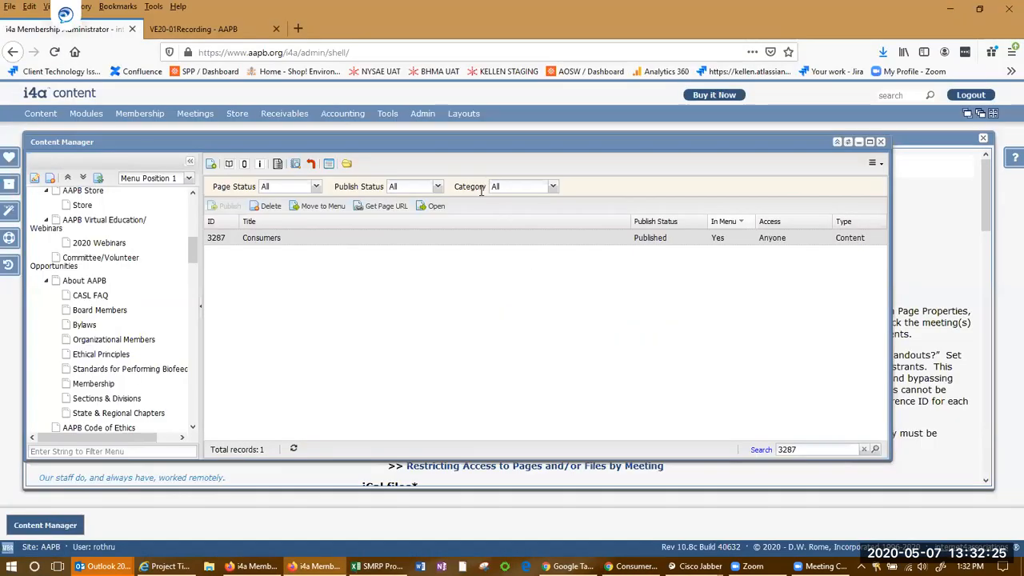
click(554, 189)
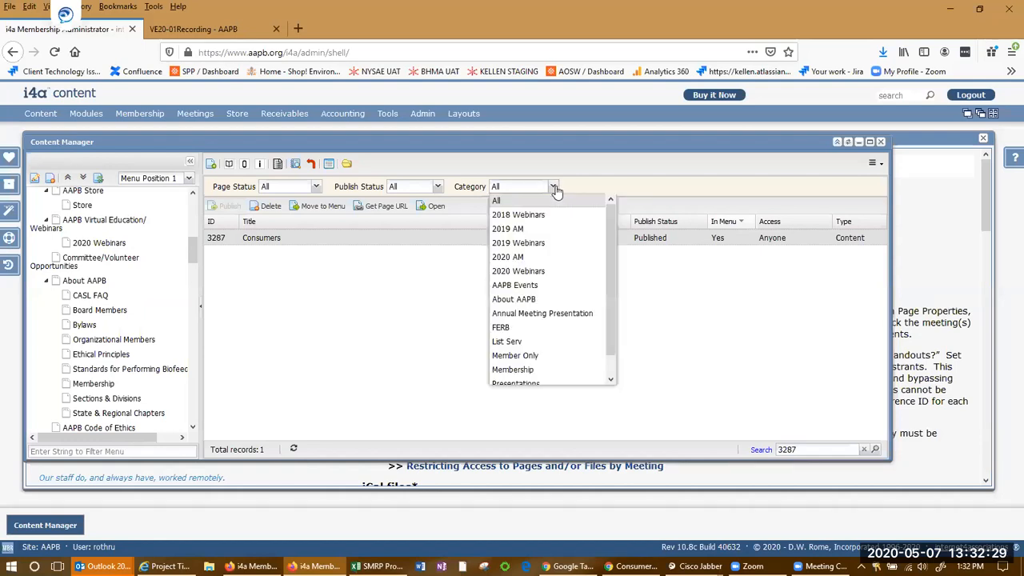
click(550, 271)
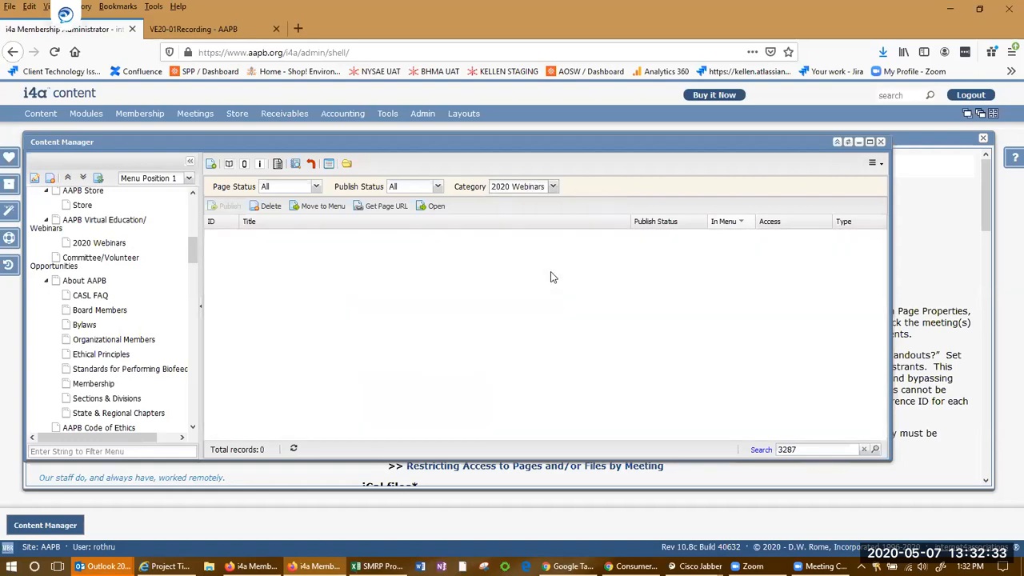
click(863, 449)
Browse the public site's AAPB Store page and the online store categories
key(alt+Tab)
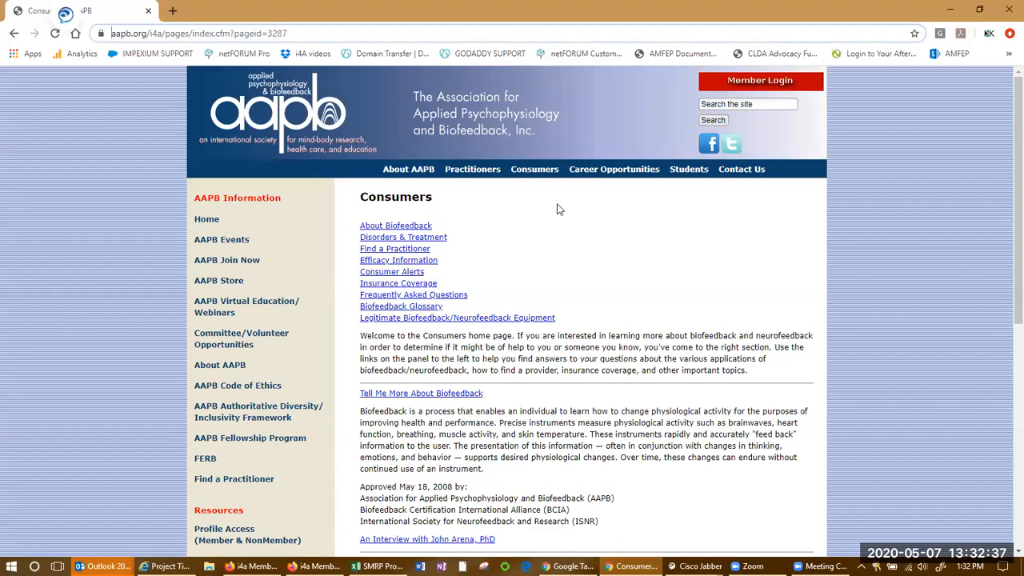
click(214, 279)
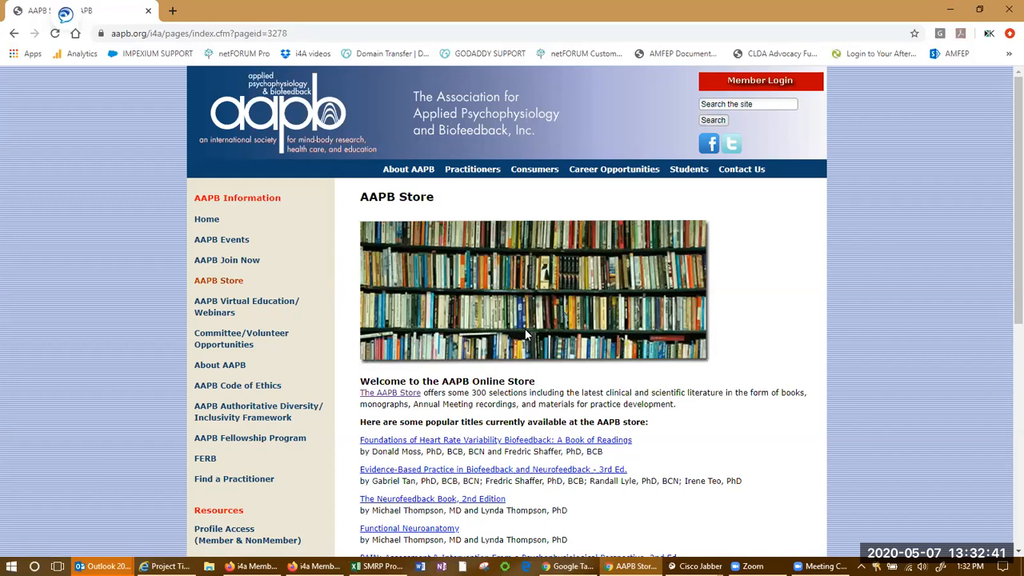
scroll(766, 383, down, 2)
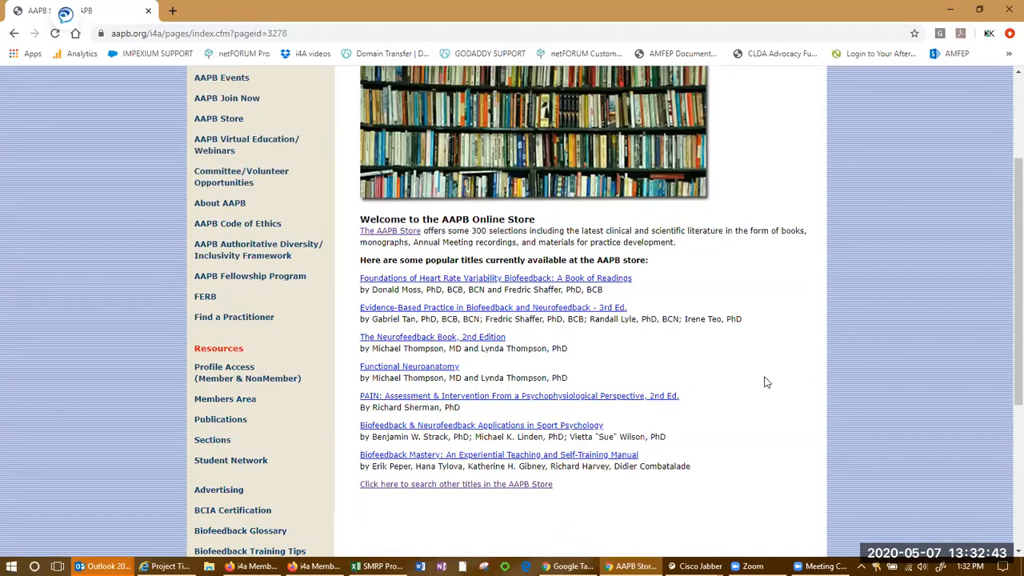
click(413, 232)
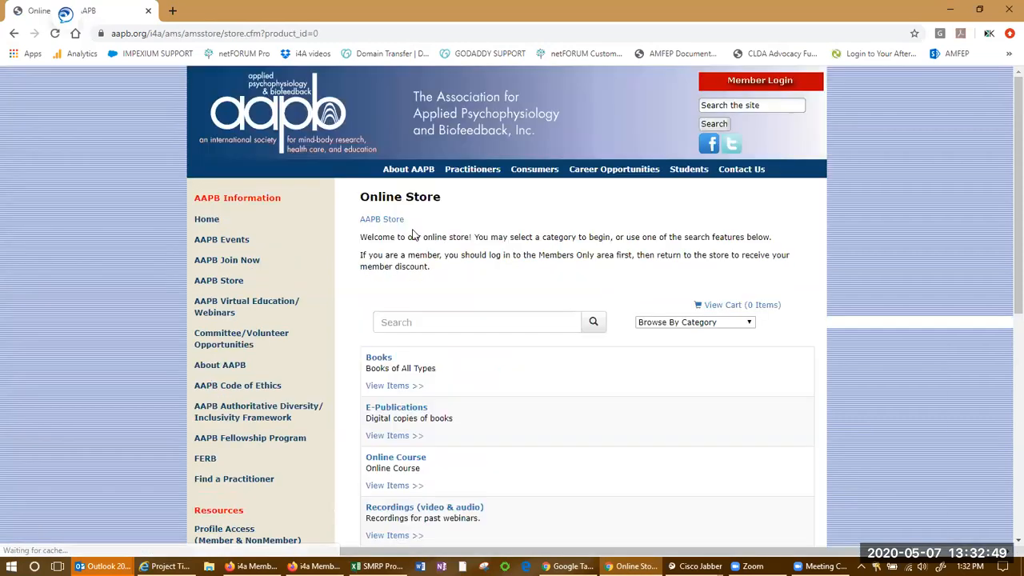
scroll(731, 270, down, 2)
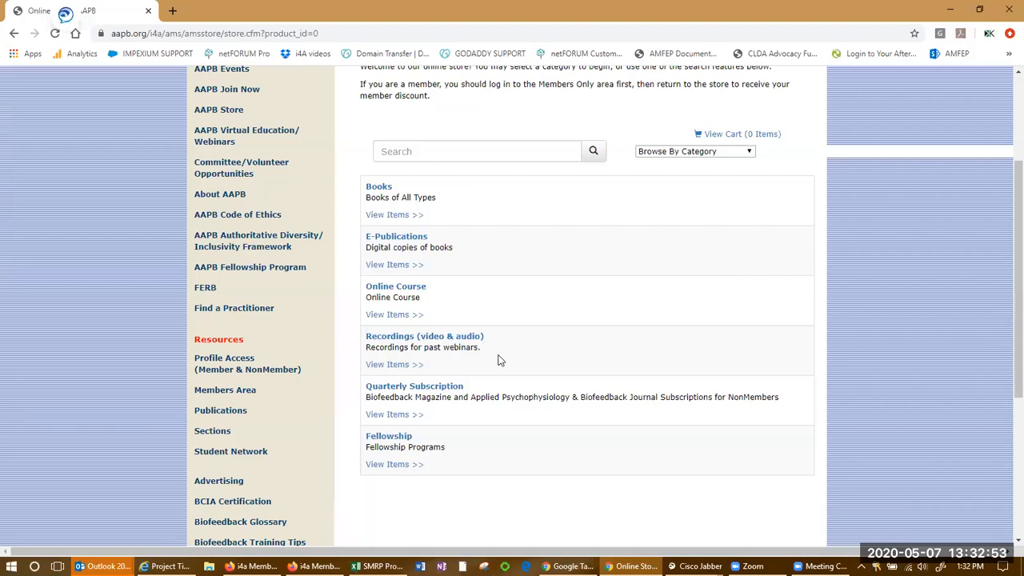
Open Maintain Products/Categories in the Store and filter products by the Recordings (video & audio) category
key(alt+Tab)
mouse_move(238, 117)
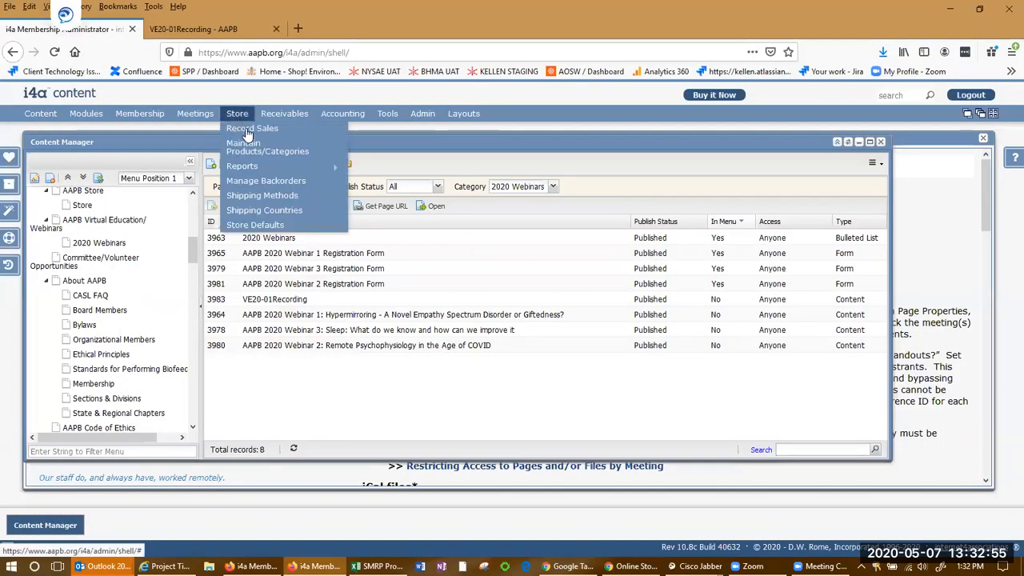
click(252, 149)
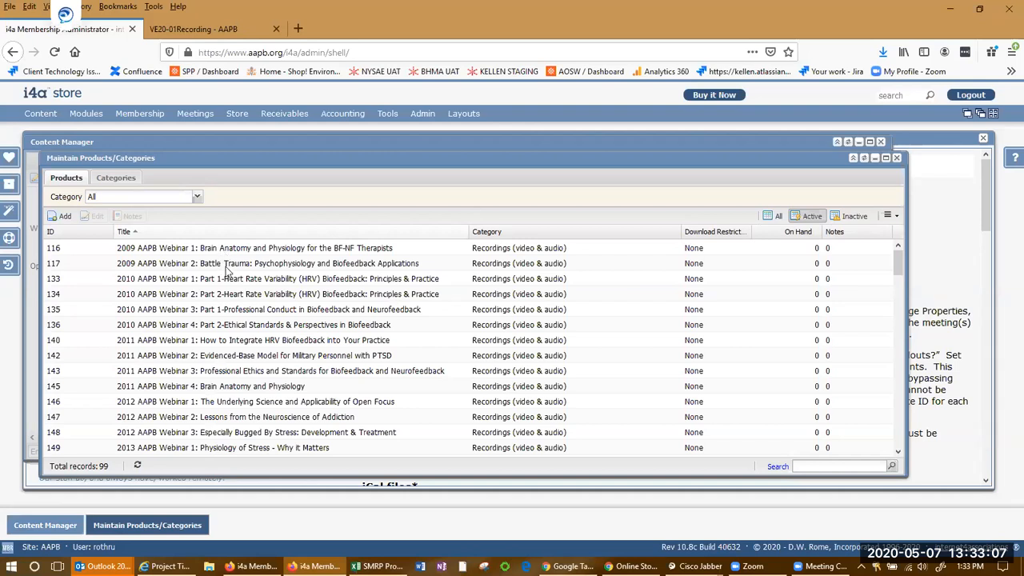
scroll(238, 361, down, 2)
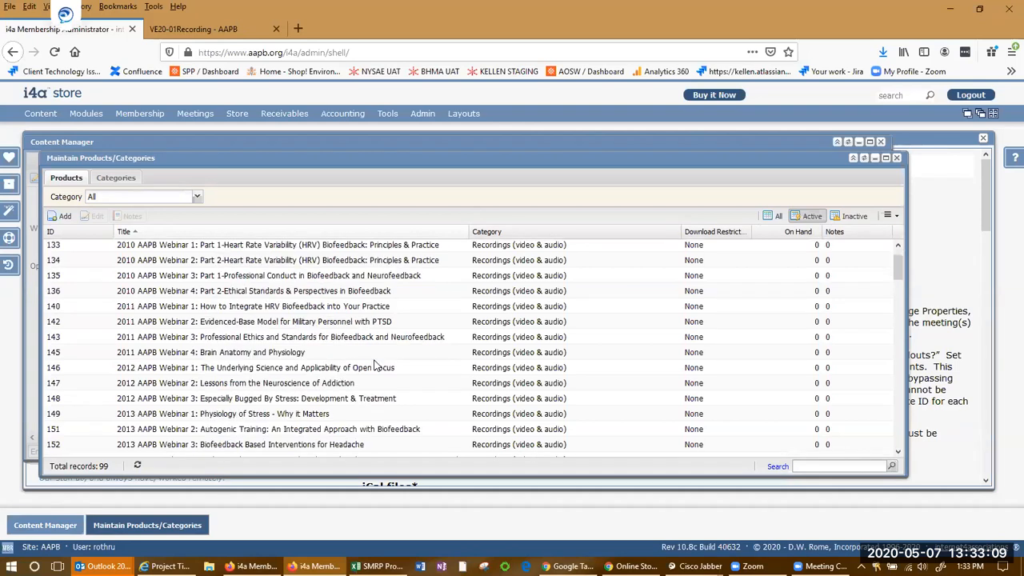
click(197, 198)
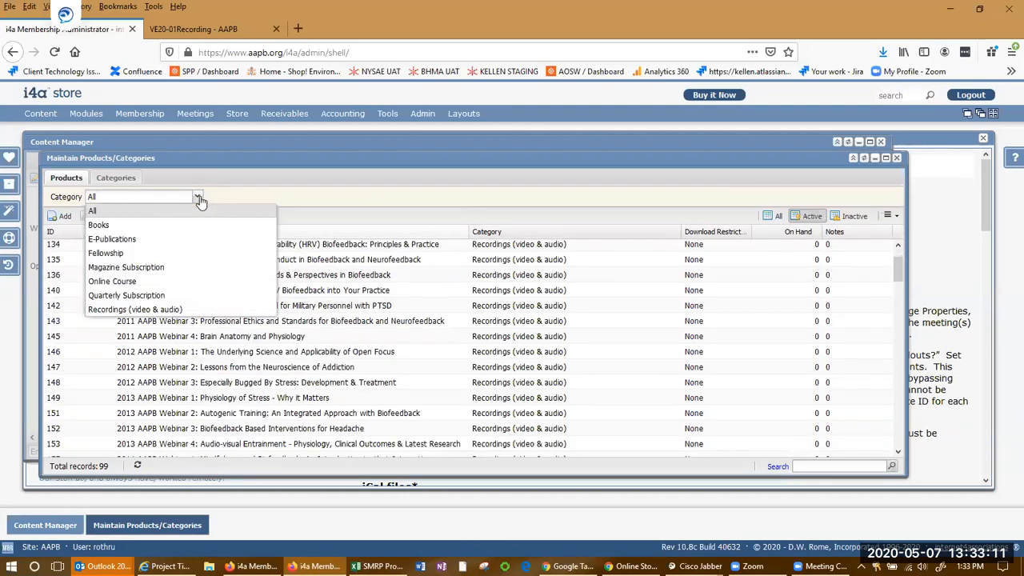
click(179, 309)
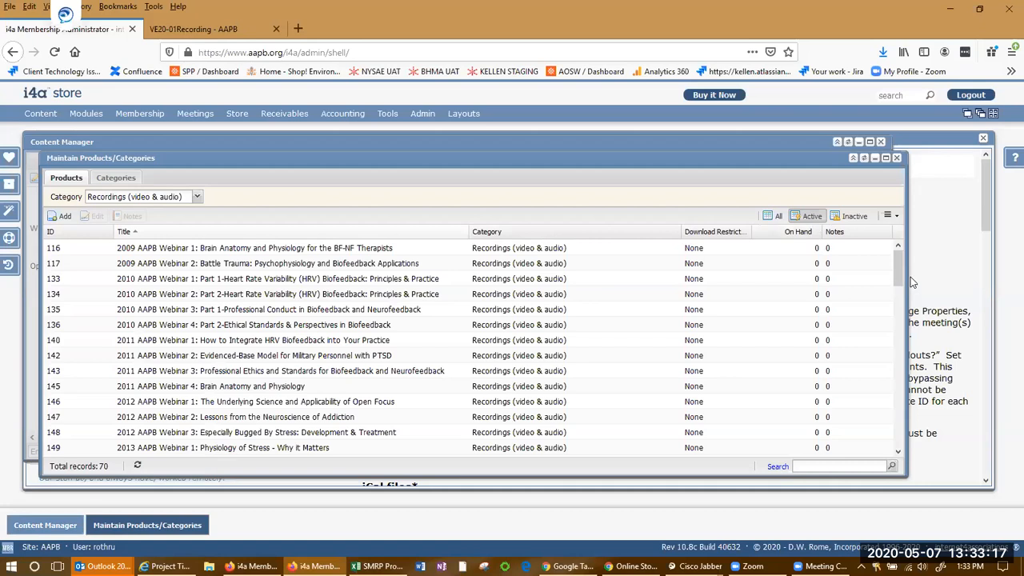
Open the 2019 AAPB Webinar 9 recording product and review its Details, Images & Files and Pricing & Billing settings
scroll(896, 320, down, 1)
scroll(893, 459, down, 5)
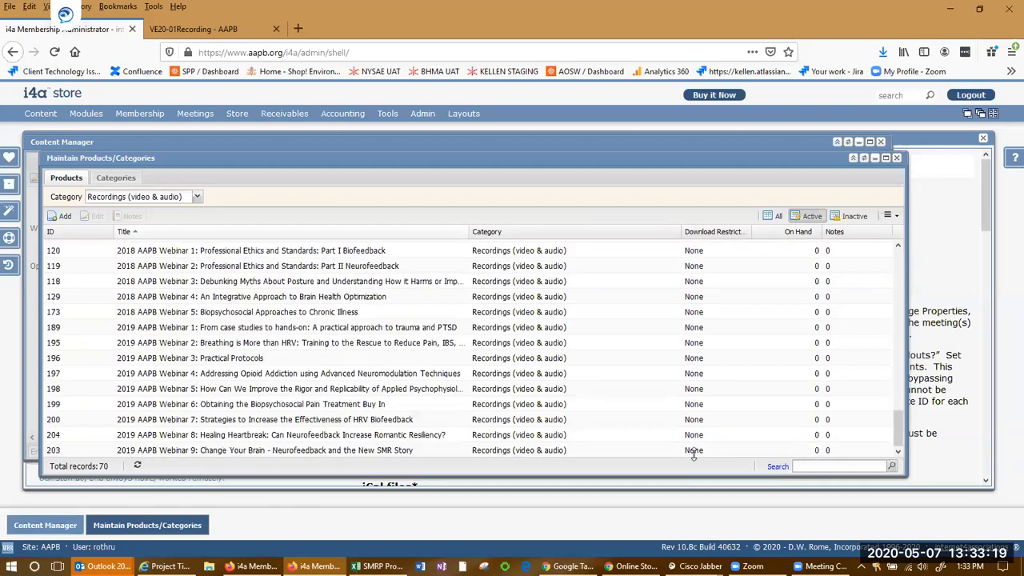
click(410, 451)
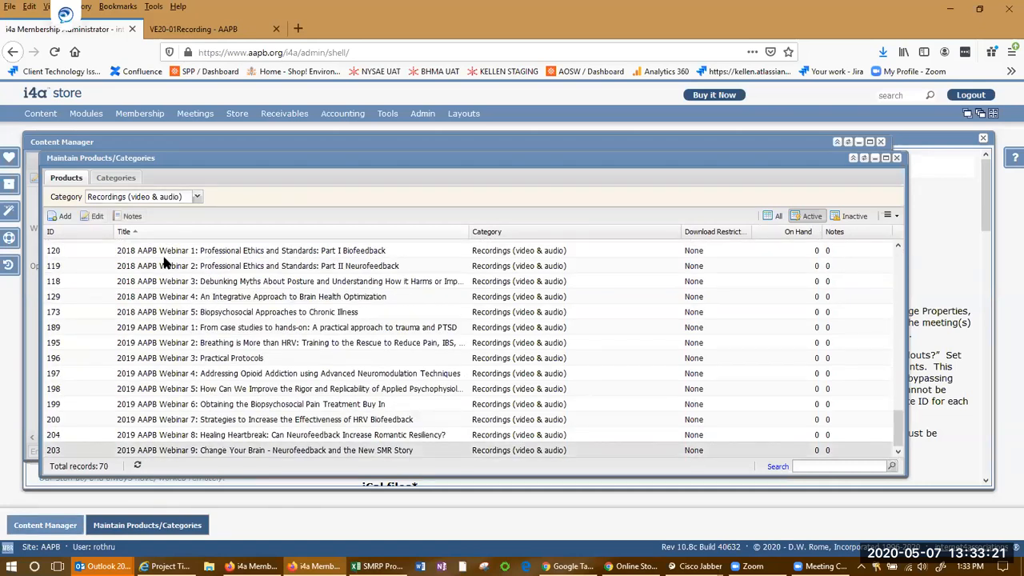
click(94, 217)
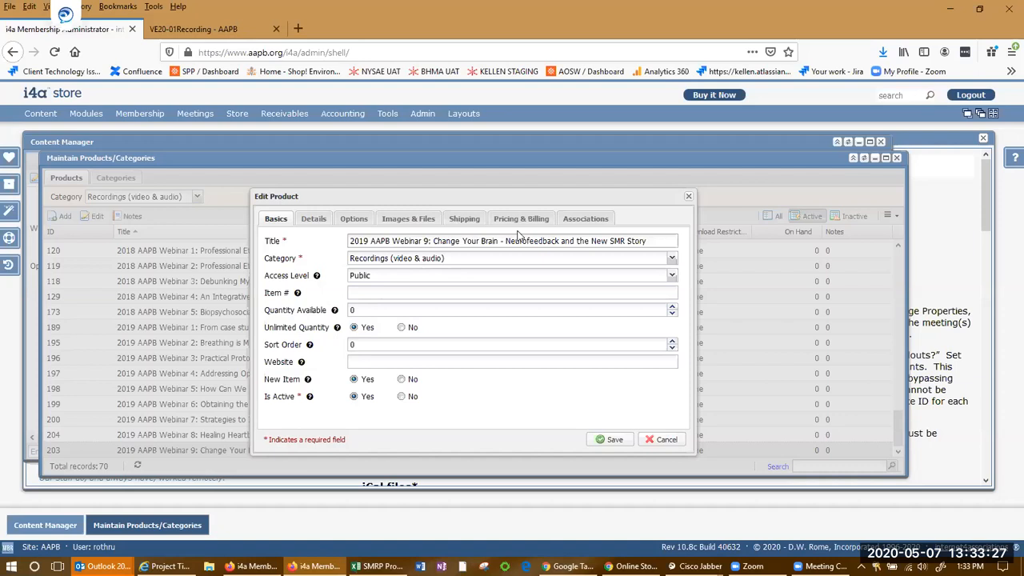
click(325, 224)
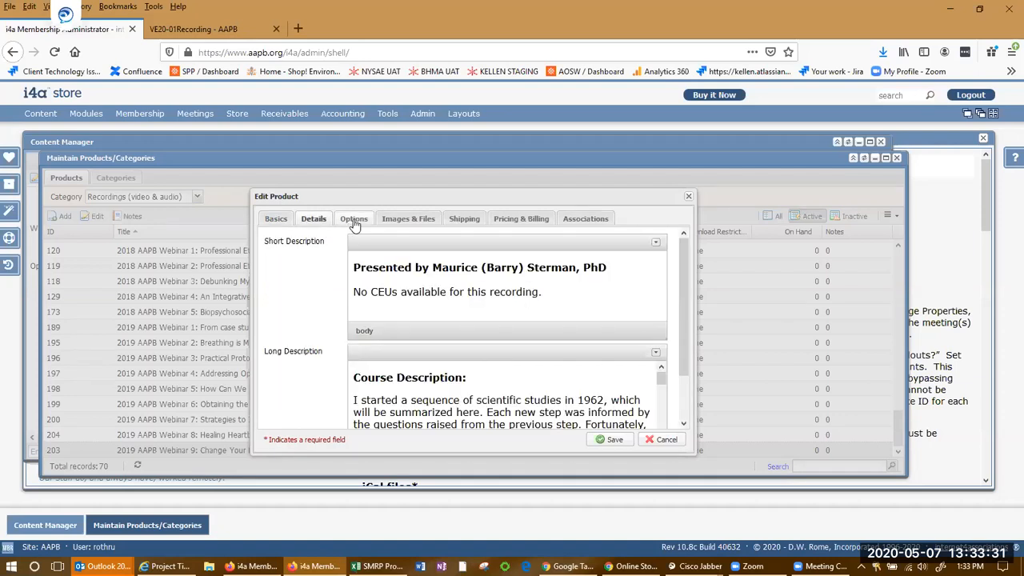
click(354, 223)
click(401, 223)
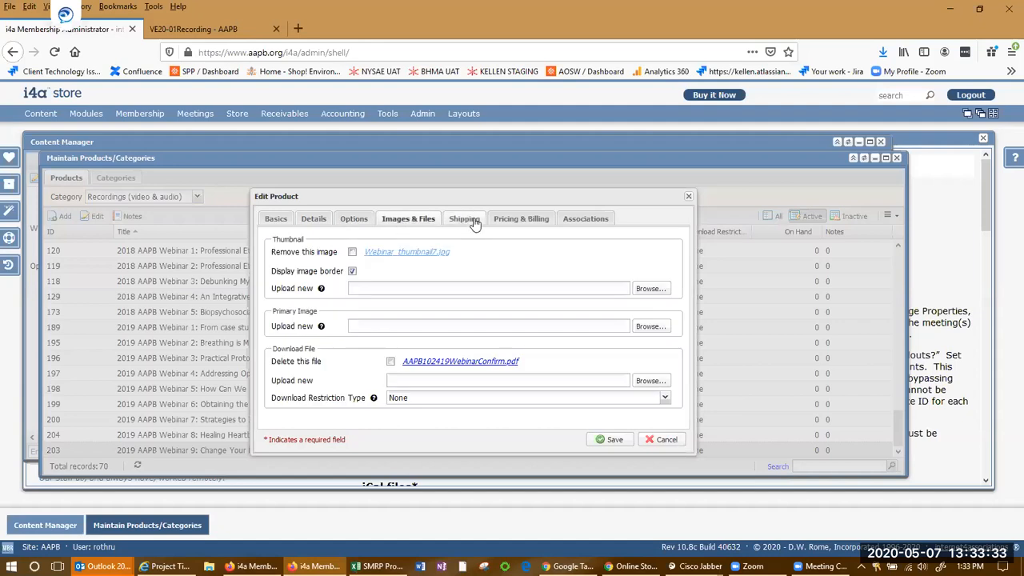
click(475, 223)
click(520, 222)
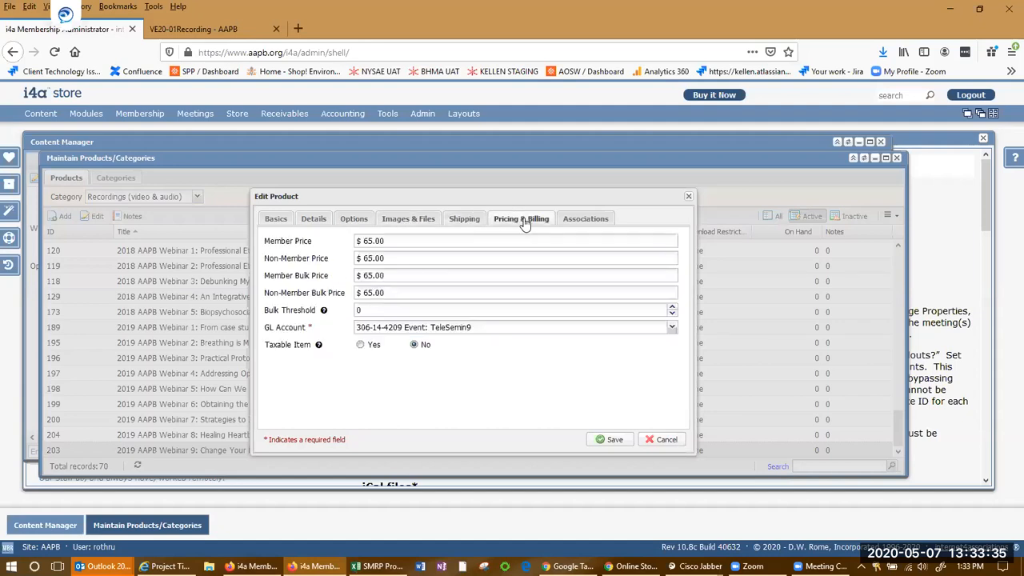
View the product's Associations settings, then close the Edit Product dialog without saving
click(565, 223)
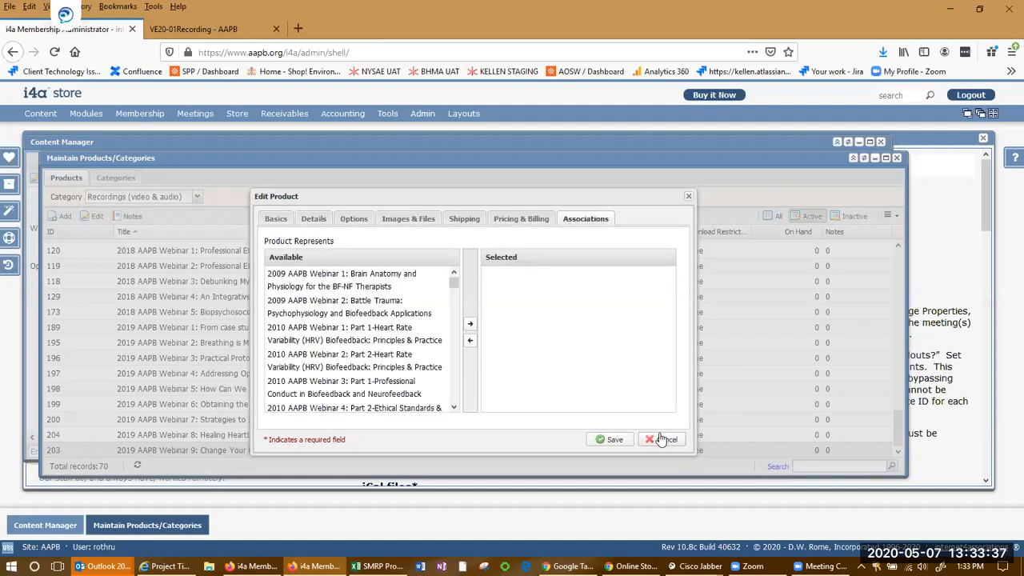
click(661, 439)
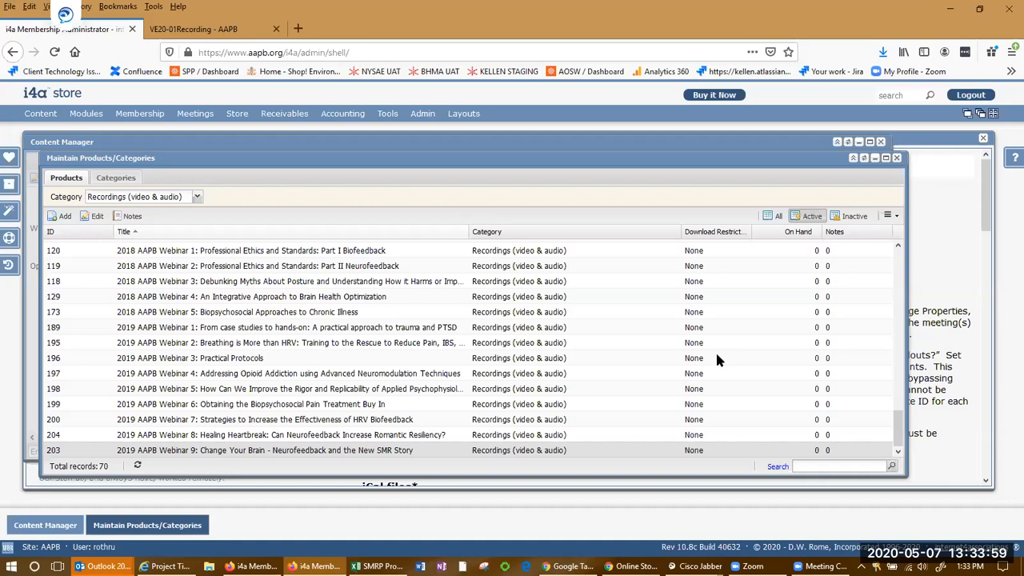
Open the Recordings (video & audio) category in the public online store and browse its listed webinars
key(alt+Tab)
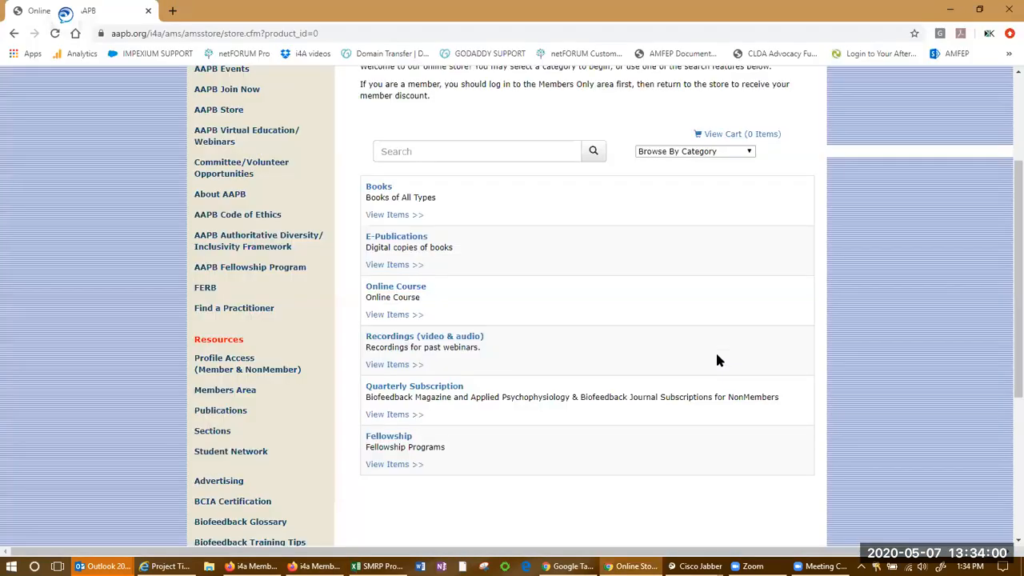
click(412, 340)
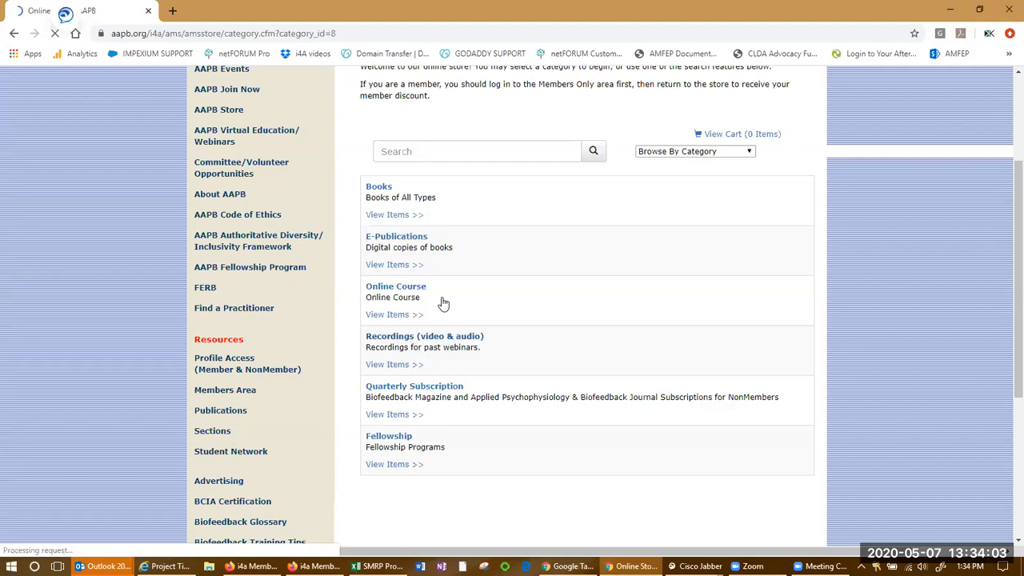
scroll(574, 409, down, 2)
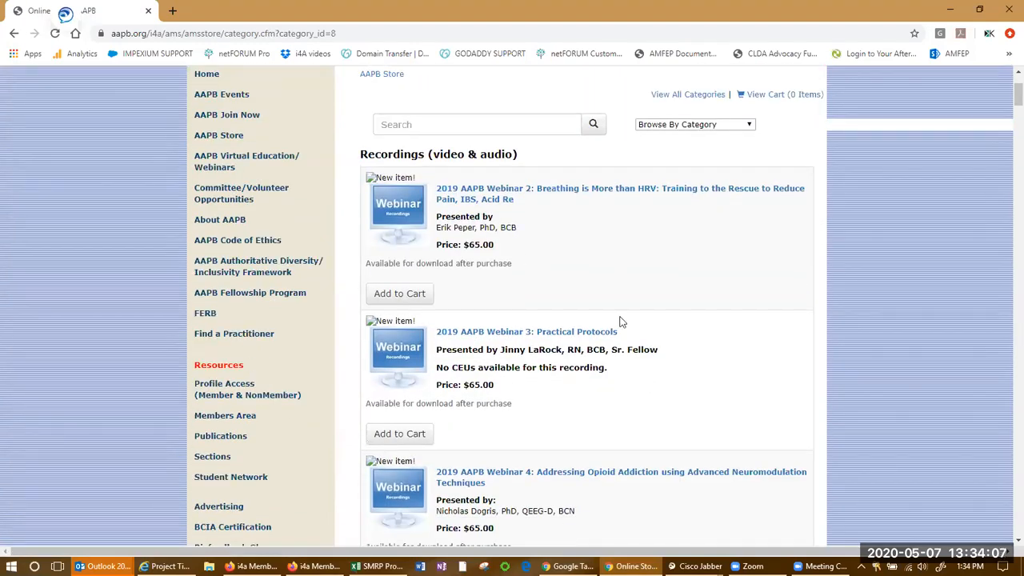
key(alt+Tab)
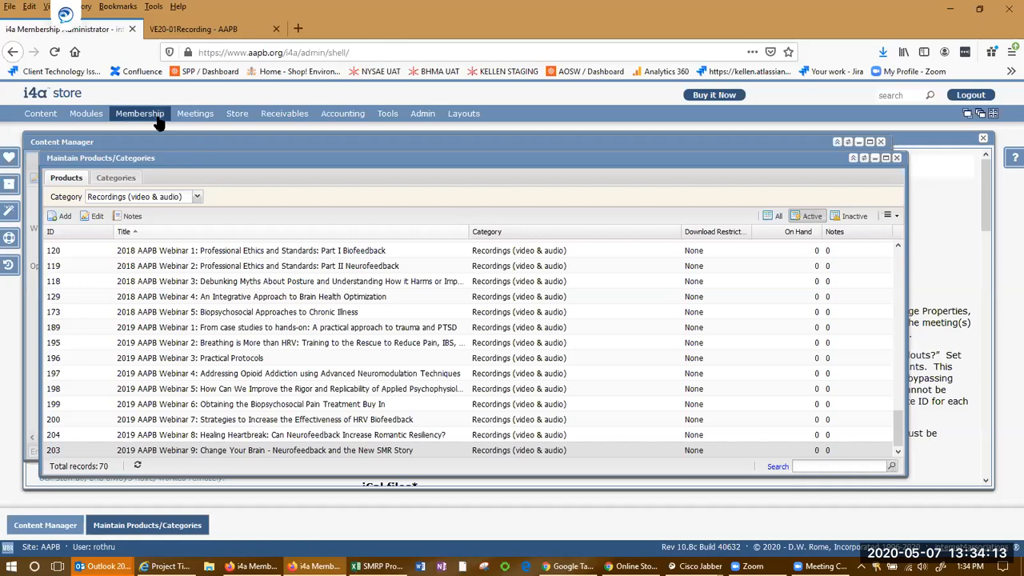
mouse_move(98, 115)
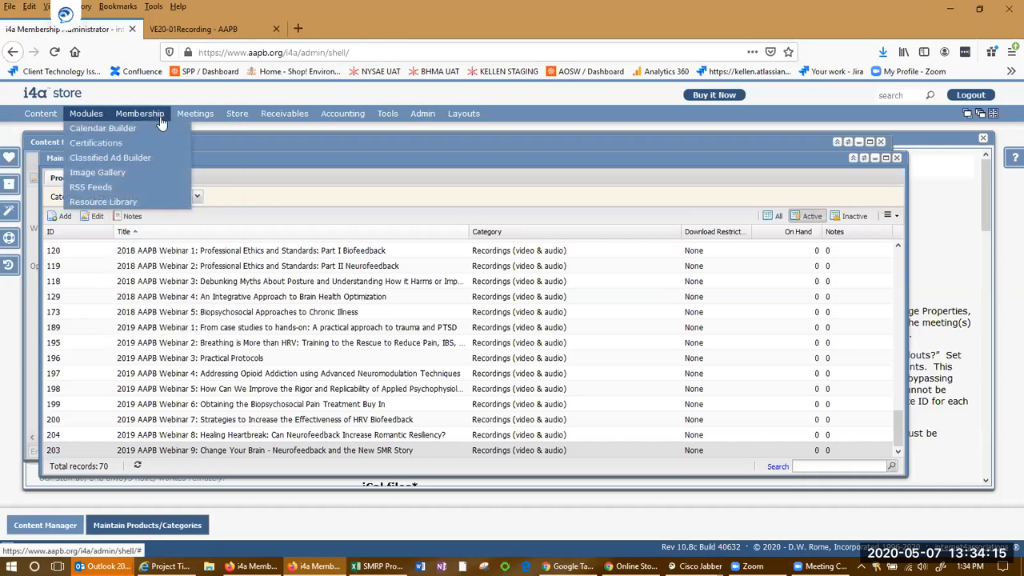
mouse_move(237, 121)
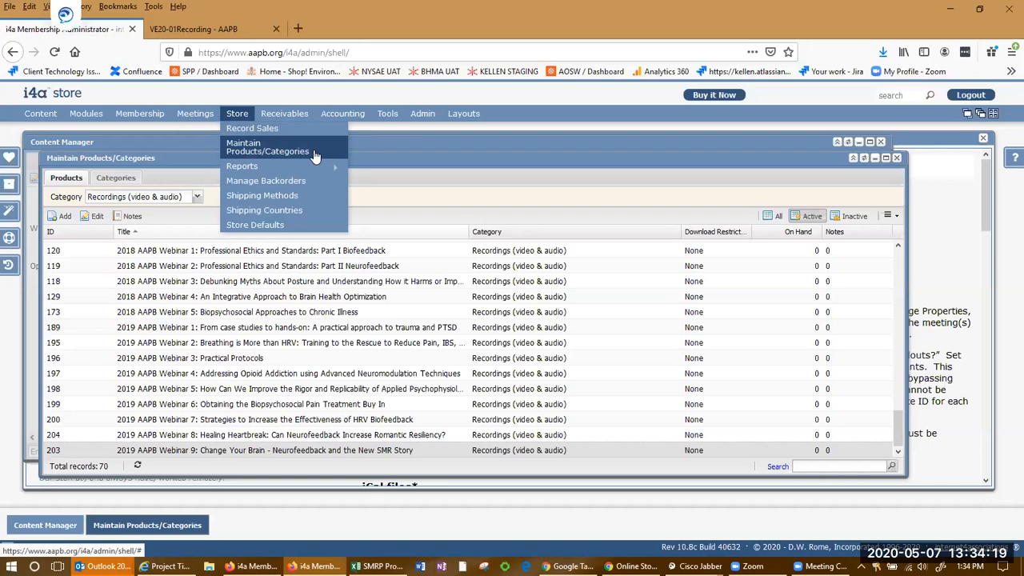
click(325, 265)
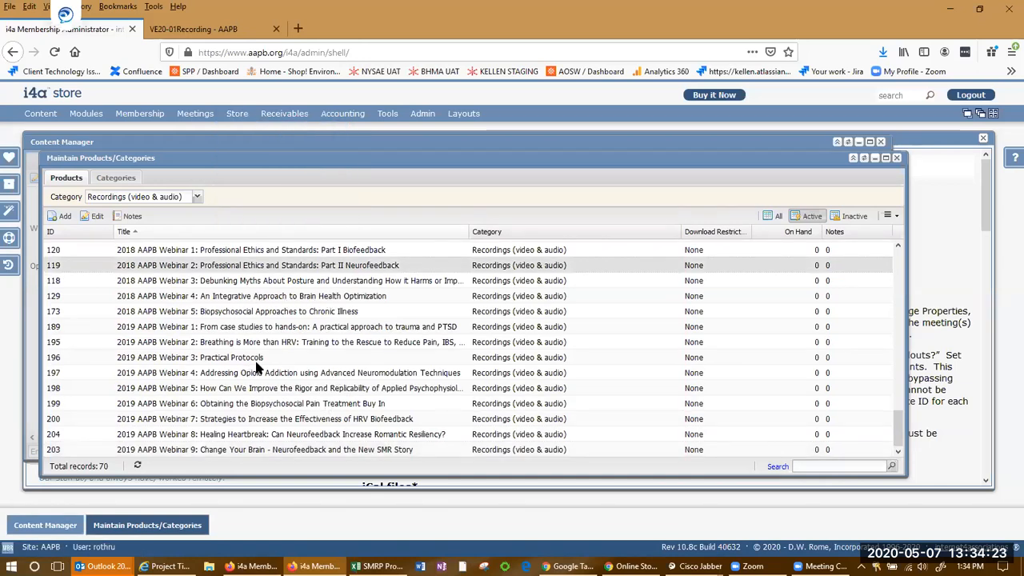
Open the 2019 AAPB Webinar 2 recording in the public store and add it to the cart
key(alt+Tab)
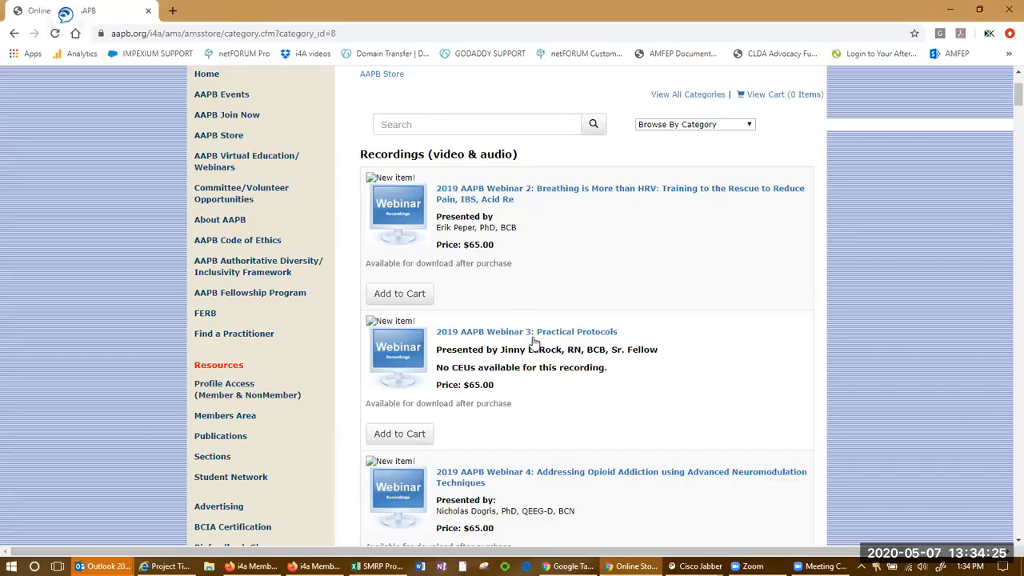
scroll(517, 317, down, 1)
scroll(517, 315, up, 2)
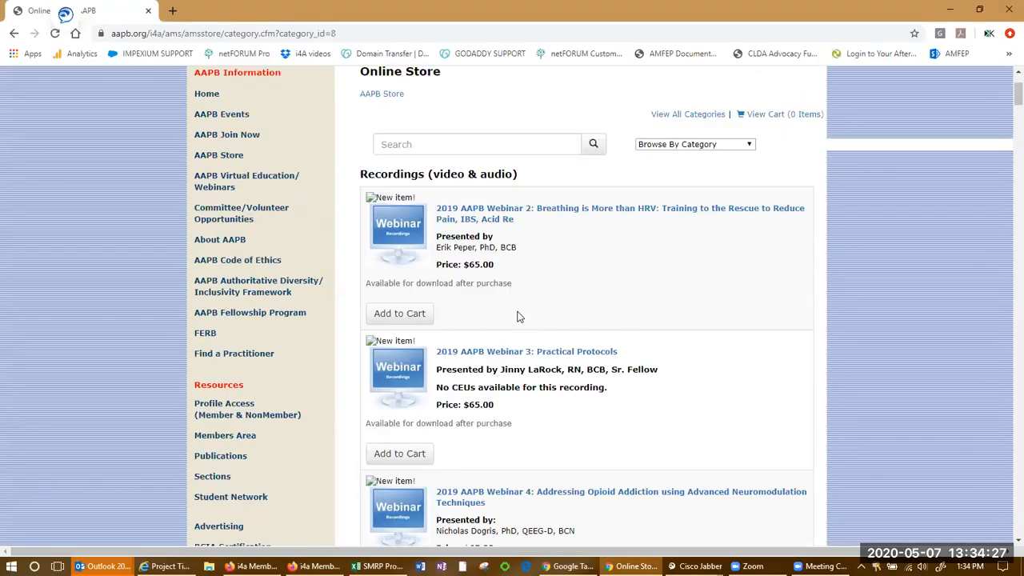
click(502, 210)
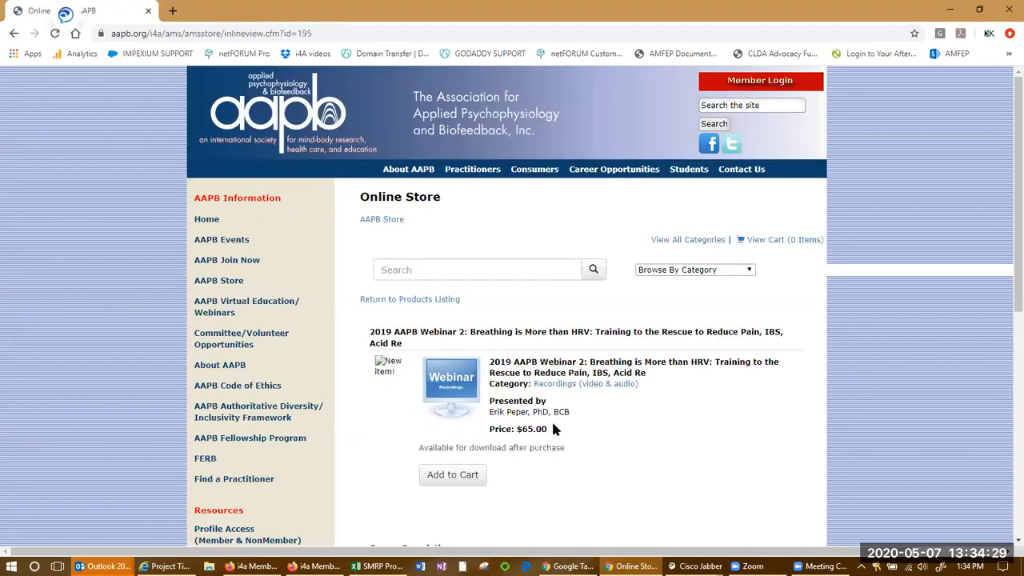
scroll(555, 430, down, 3)
click(458, 268)
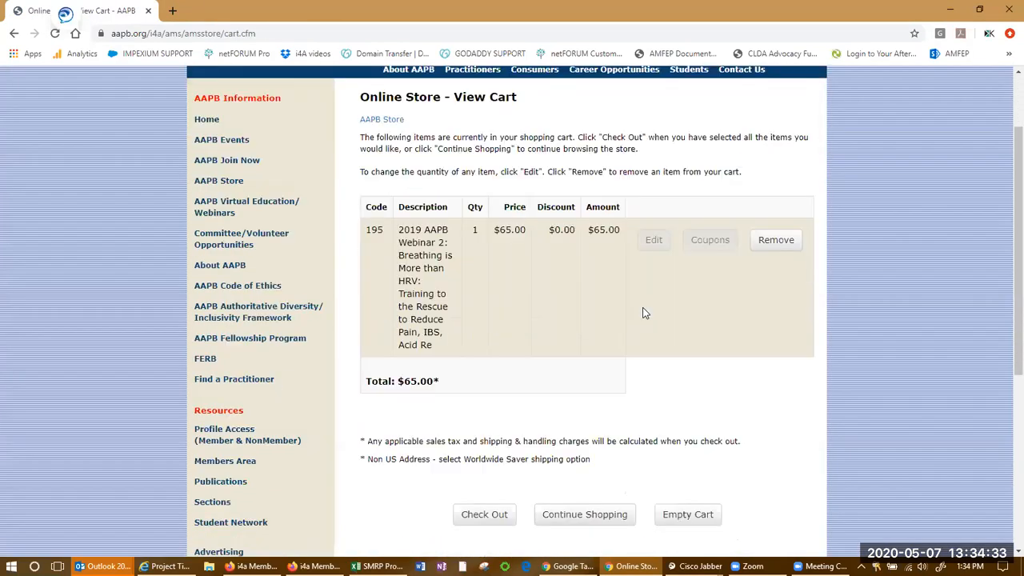
Check out the cart and log in as an existing customer with the saved username and account password
scroll(645, 312, down, 2)
click(505, 336)
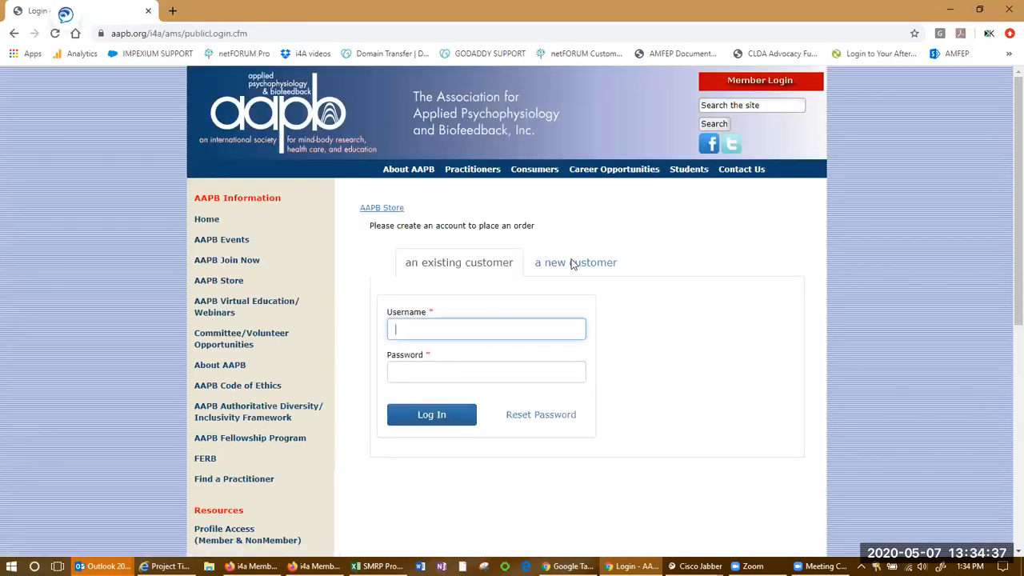
click(483, 329)
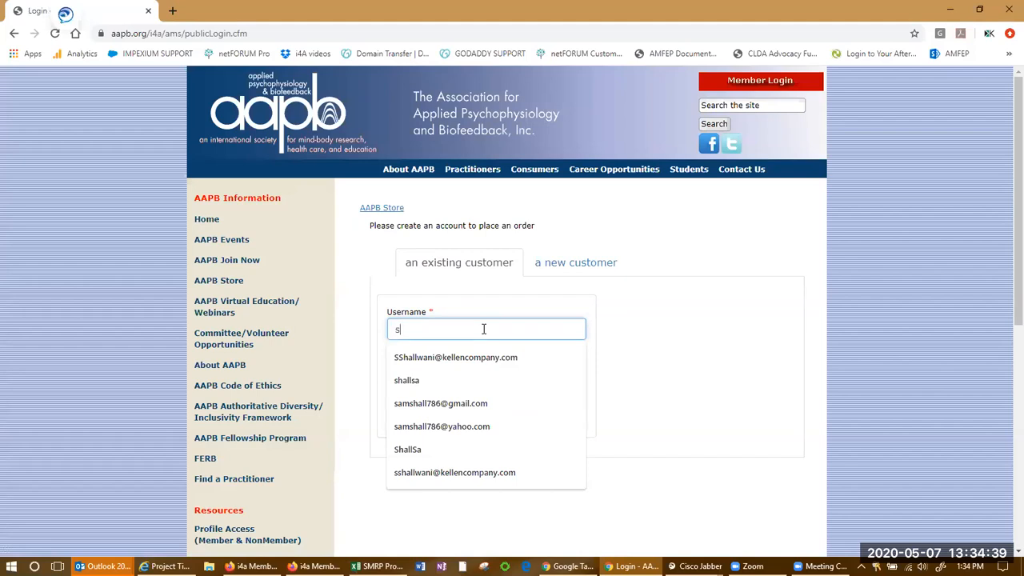
click(472, 355)
text(********)
key(Return)
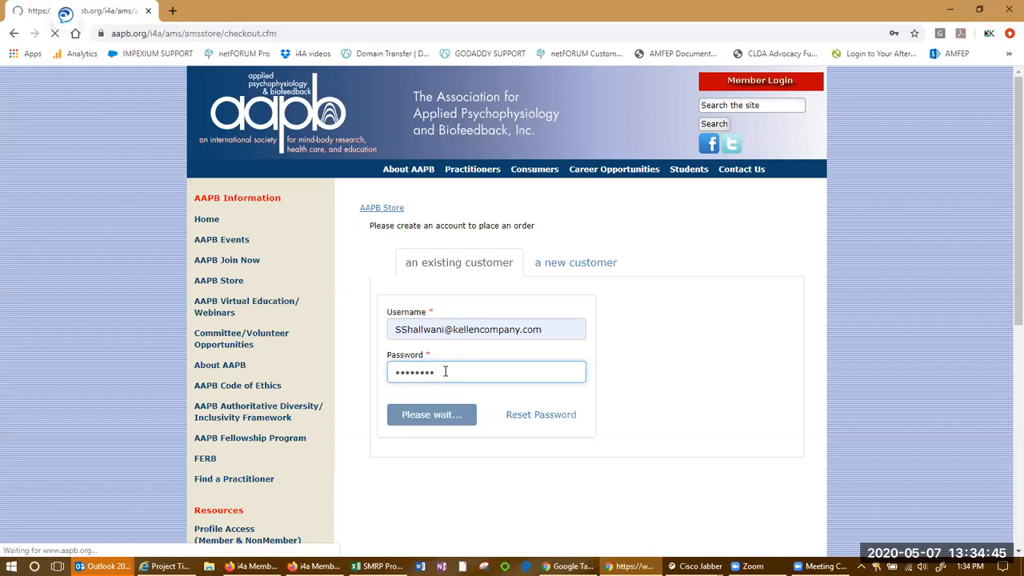
Continue past the checkout billing and shipping information form
scroll(683, 253, down, 5)
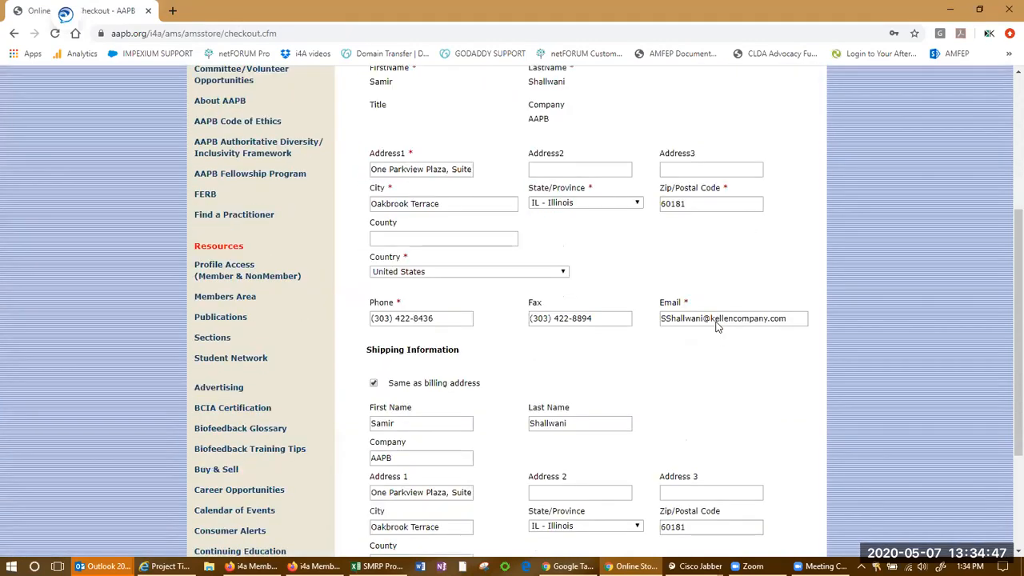
scroll(675, 240, down, 1)
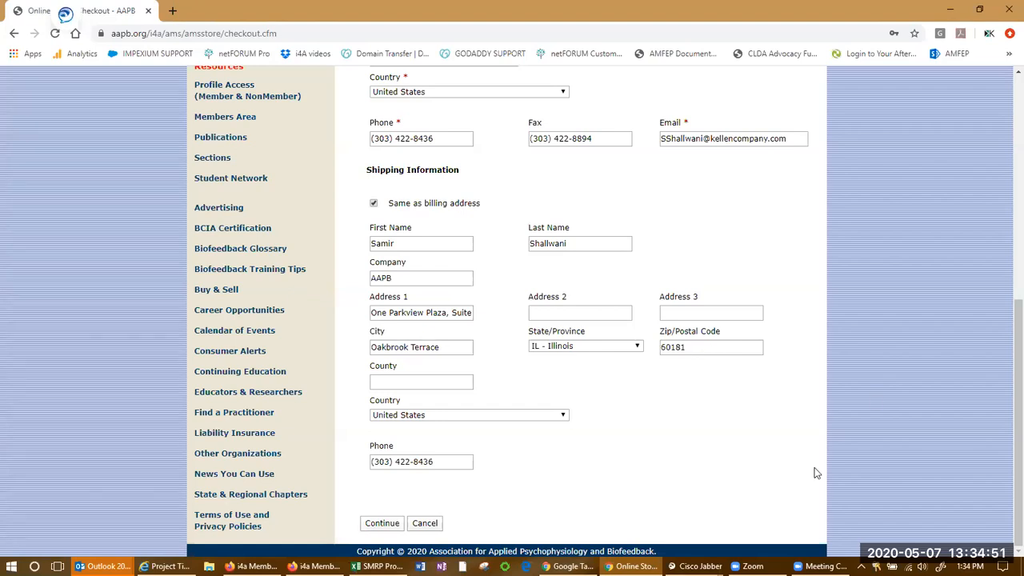
click(381, 522)
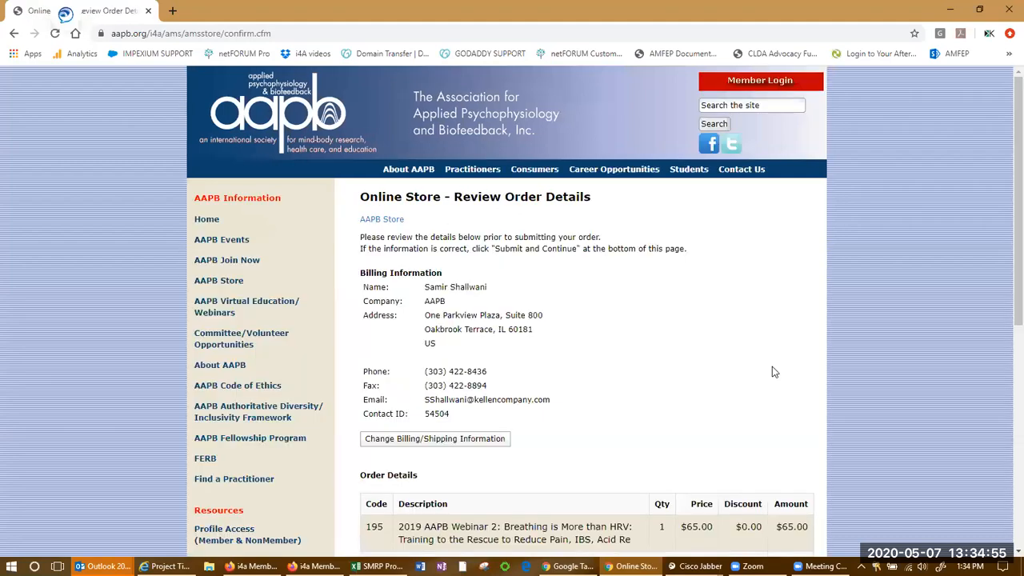
Review the order details on the checkout review page
scroll(771, 366, down, 3)
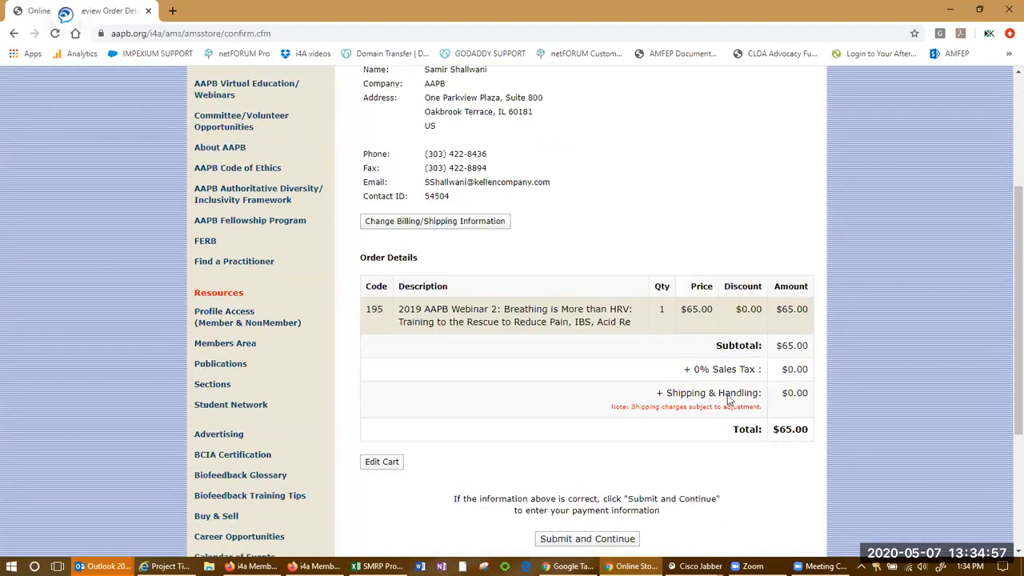
scroll(727, 400, down, 2)
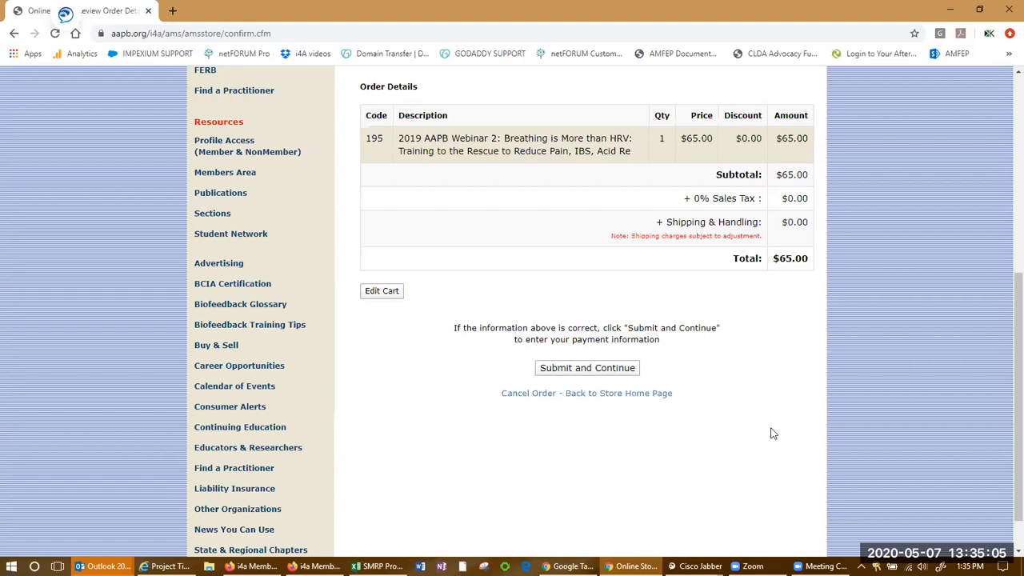
scroll(759, 436, up, 5)
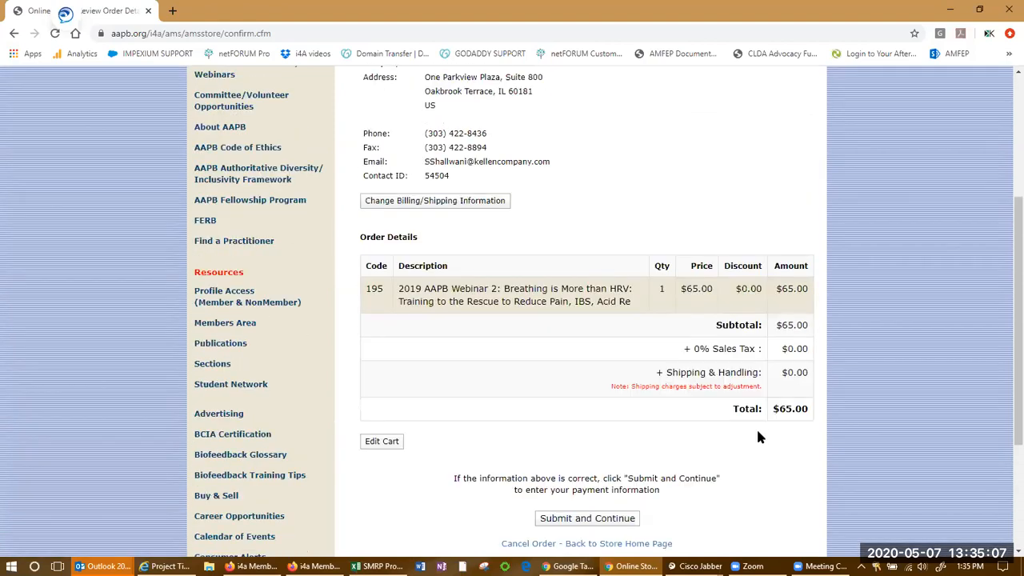
scroll(759, 436, down, 2)
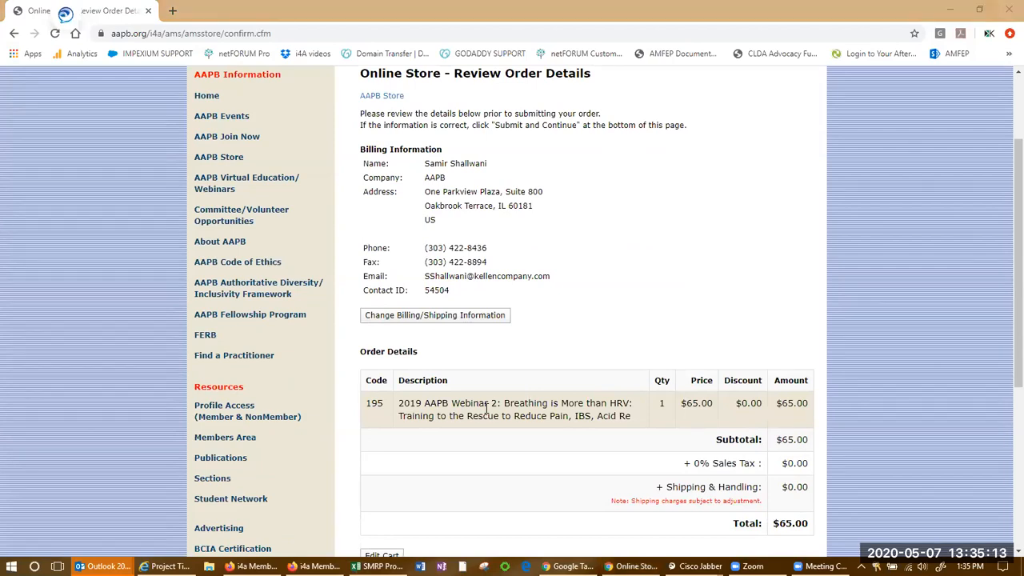
key(alt+Tab)
key(alt+Tab)
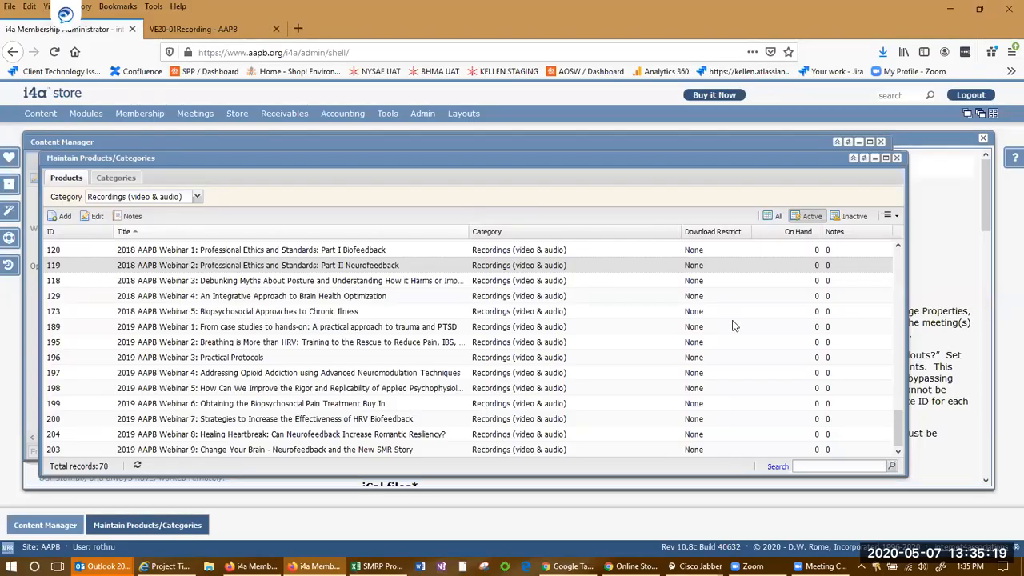
key(alt+Tab)
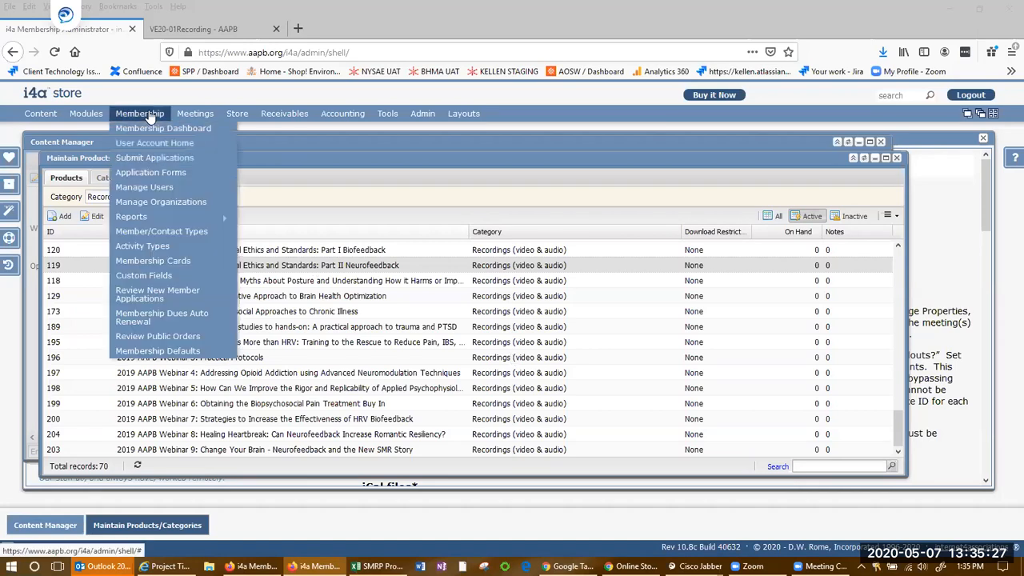
mouse_move(250, 117)
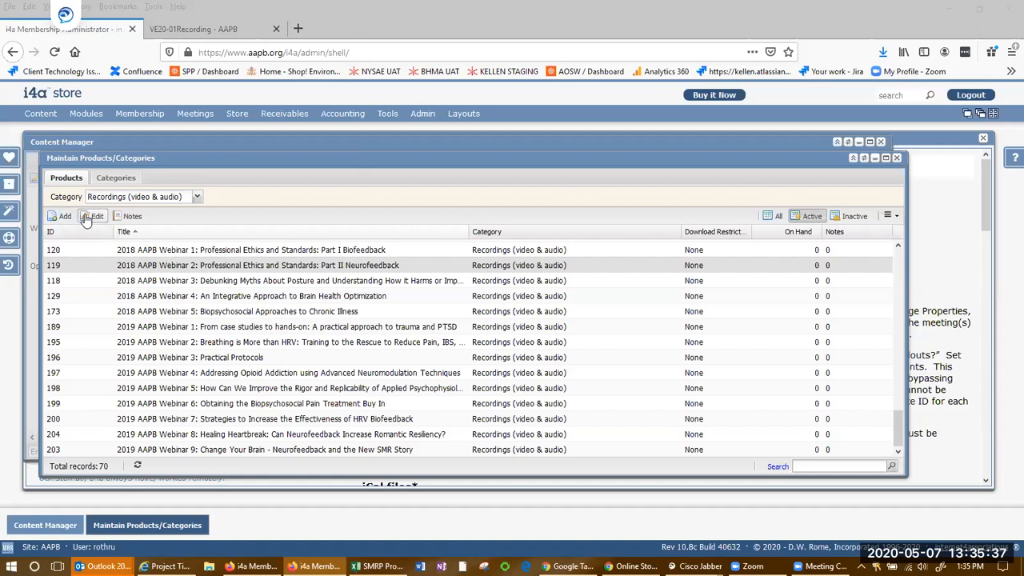
Open the 2019 AAPB Webinar 9 recording product for editing and view its Images & Files settings
scroll(102, 225, up, 1)
scroll(101, 225, down, 1)
click(185, 451)
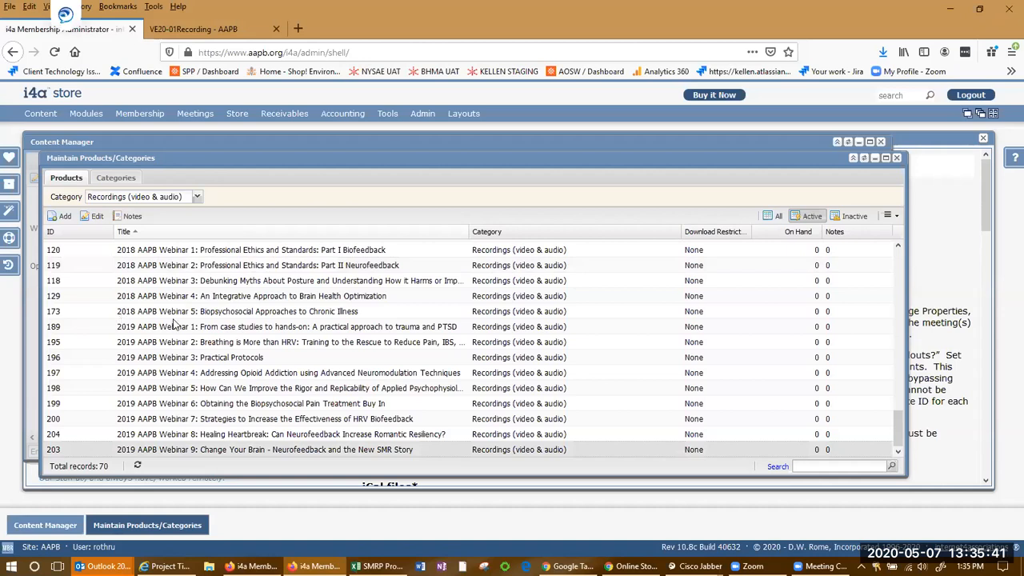
click(97, 216)
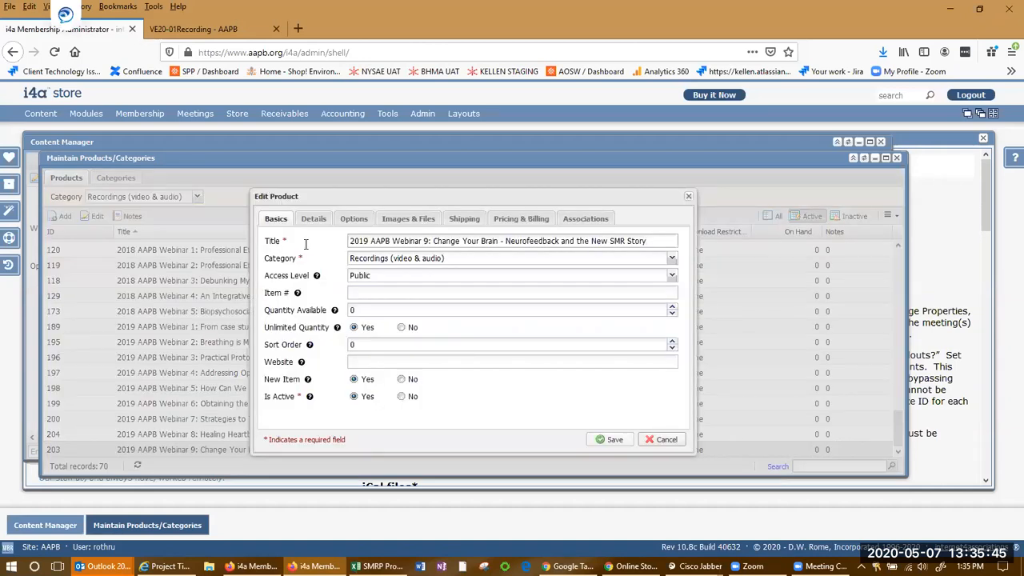
click(411, 225)
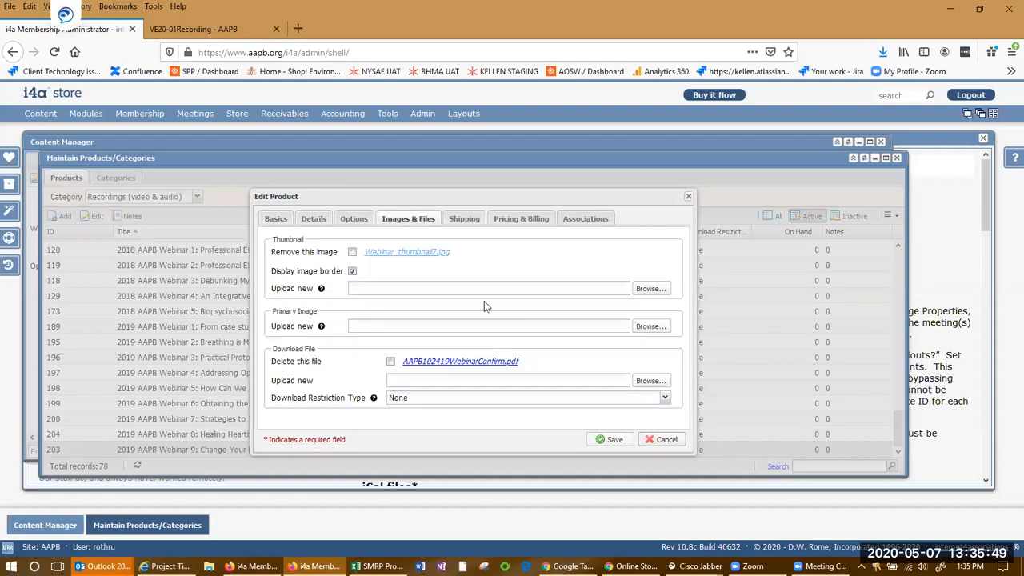
Open the product's download file AAPB102419WebinarConfirm.pdf in Adobe Acrobat Reader DC
click(480, 363)
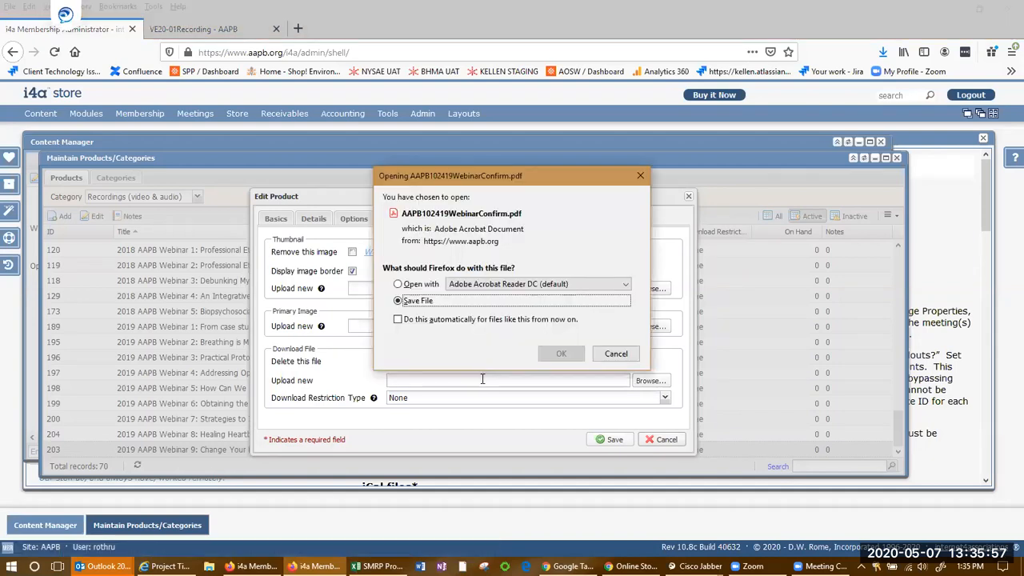
click(397, 284)
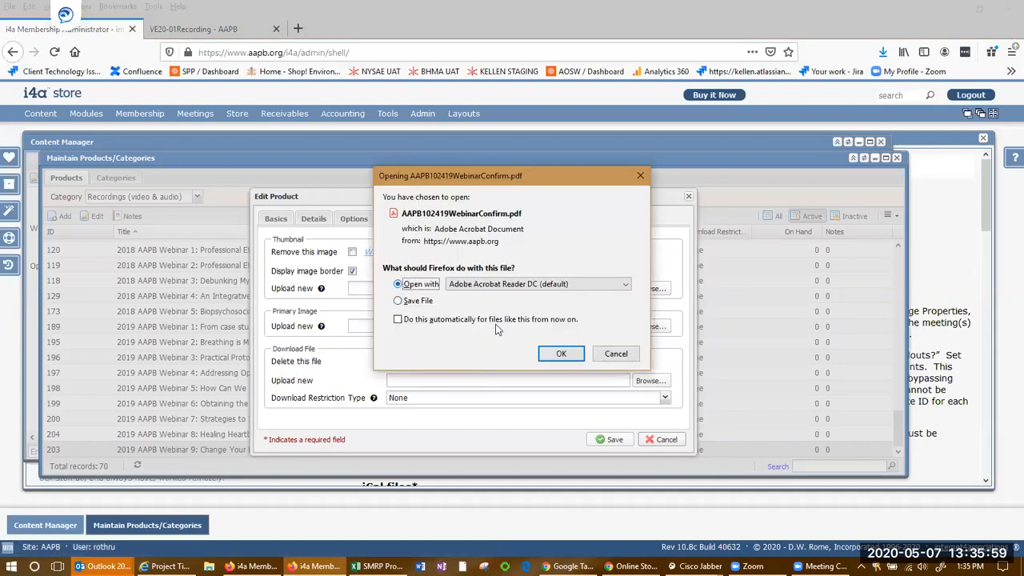
click(560, 353)
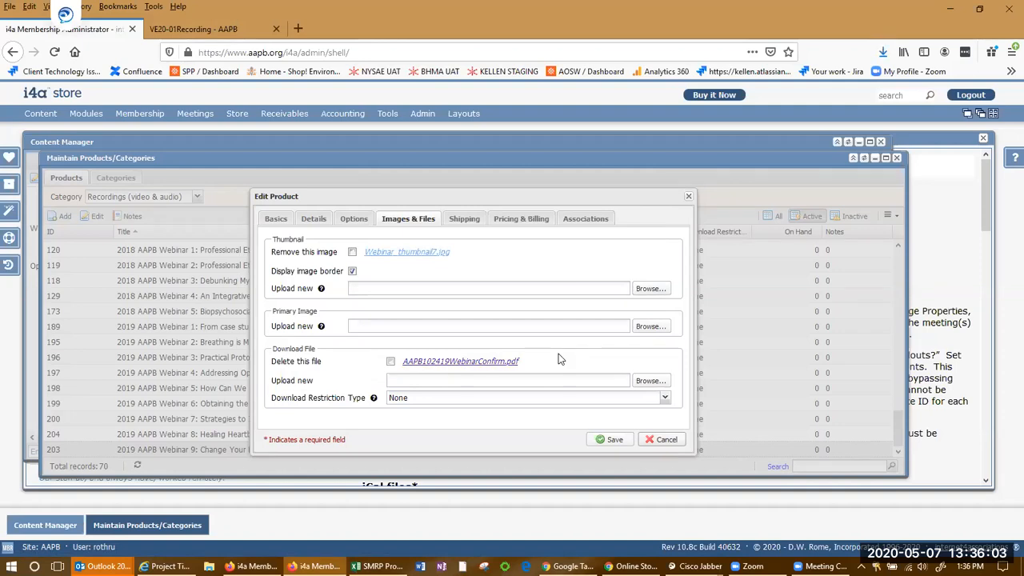
click(513, 364)
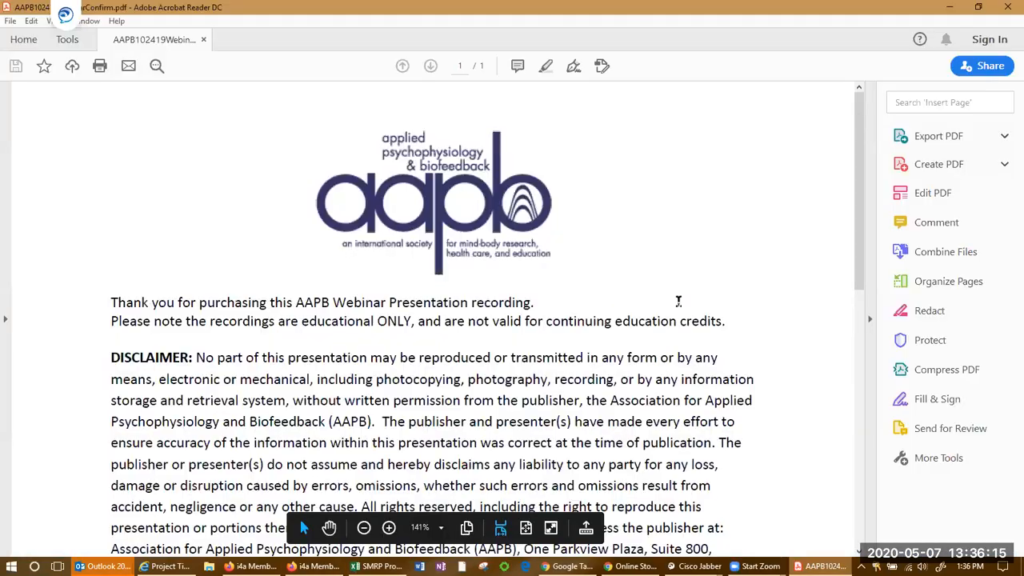
Read through the confirmation PDF and select the webinar recording link URL
scroll(678, 280, down, 4)
scroll(677, 280, down, 2)
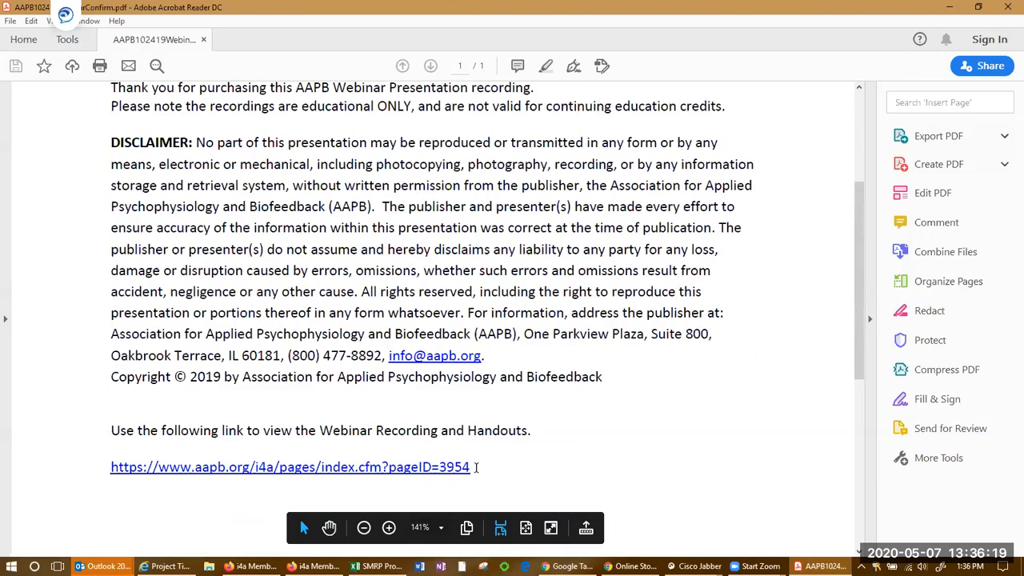
scroll(473, 467, down, 3)
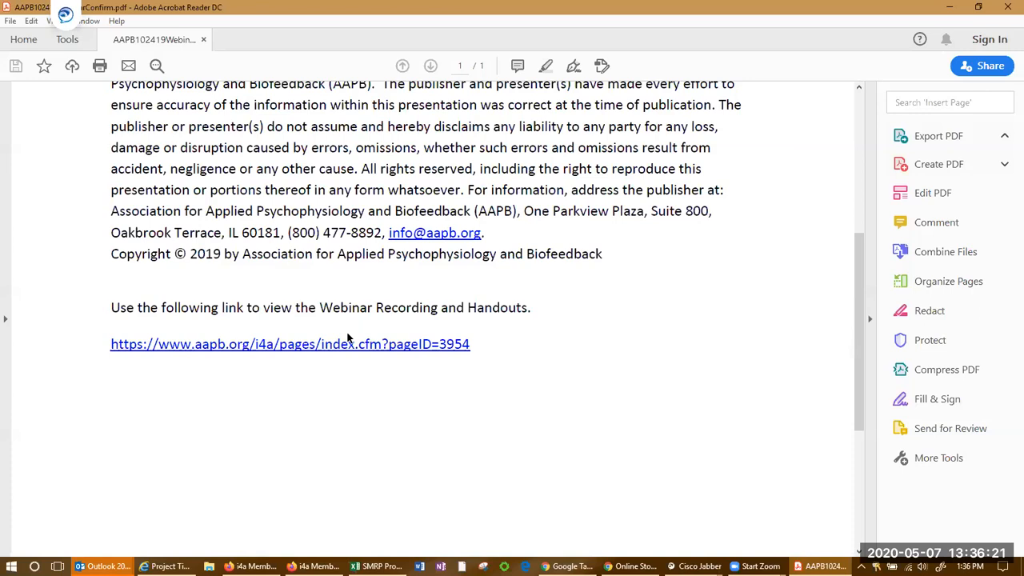
drag(472, 346, 109, 345)
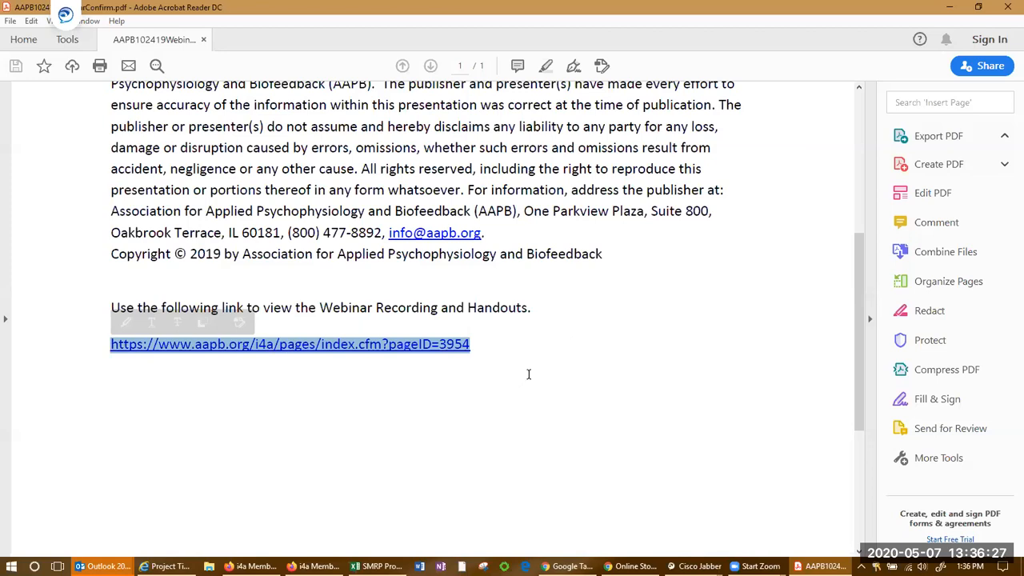
scroll(527, 375, up, 4)
scroll(557, 352, up, 4)
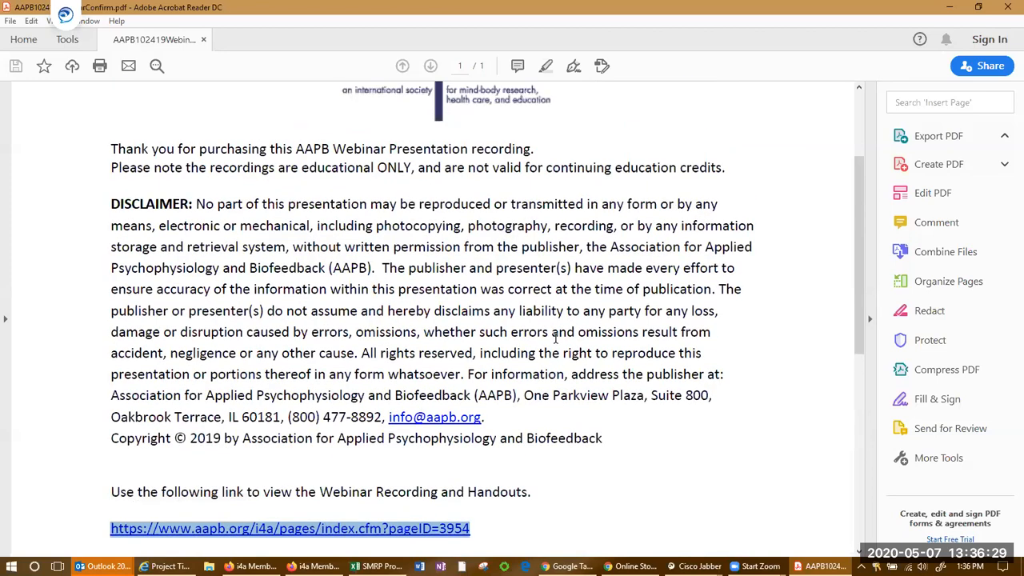
scroll(556, 340, down, 6)
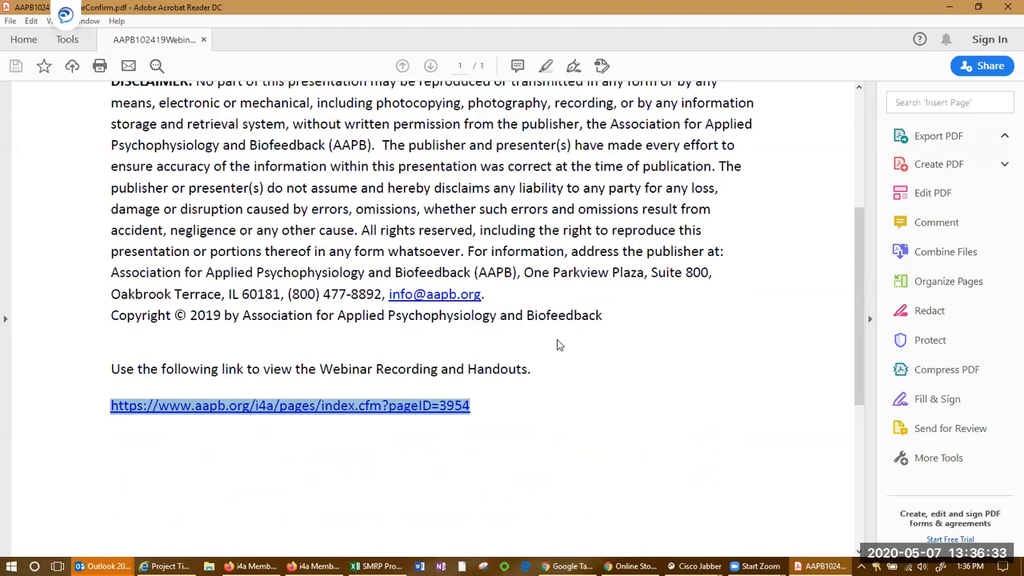
key(alt+Tab)
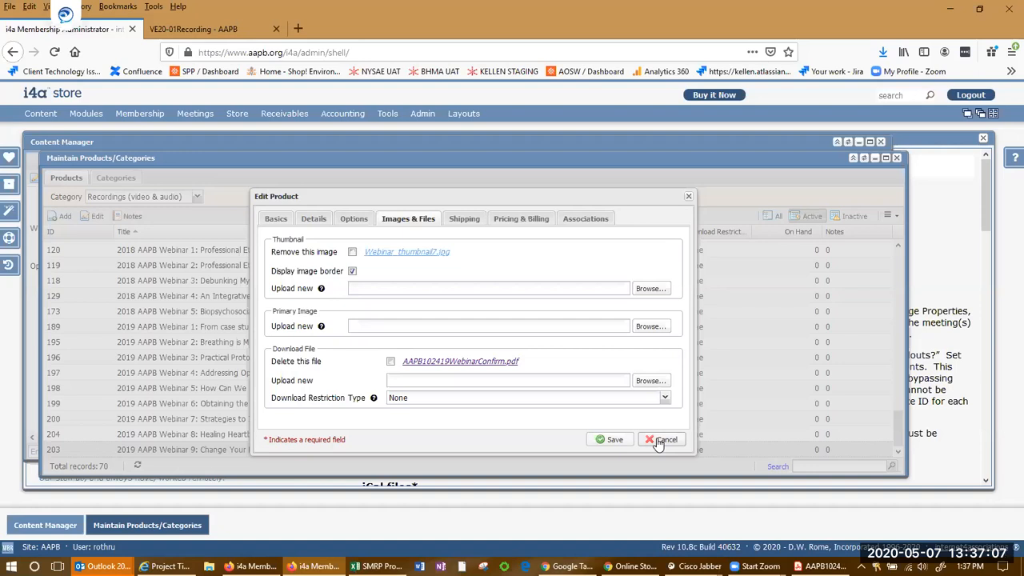
Close the product editor and open the VE20-01Recording page from the 2020 Webinars content list for editing
click(657, 440)
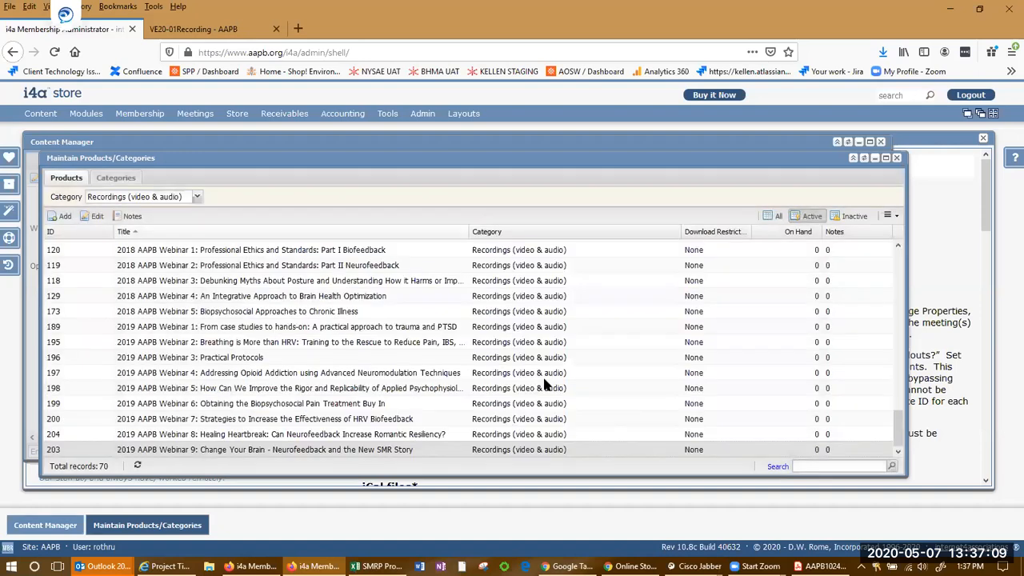
click(35, 532)
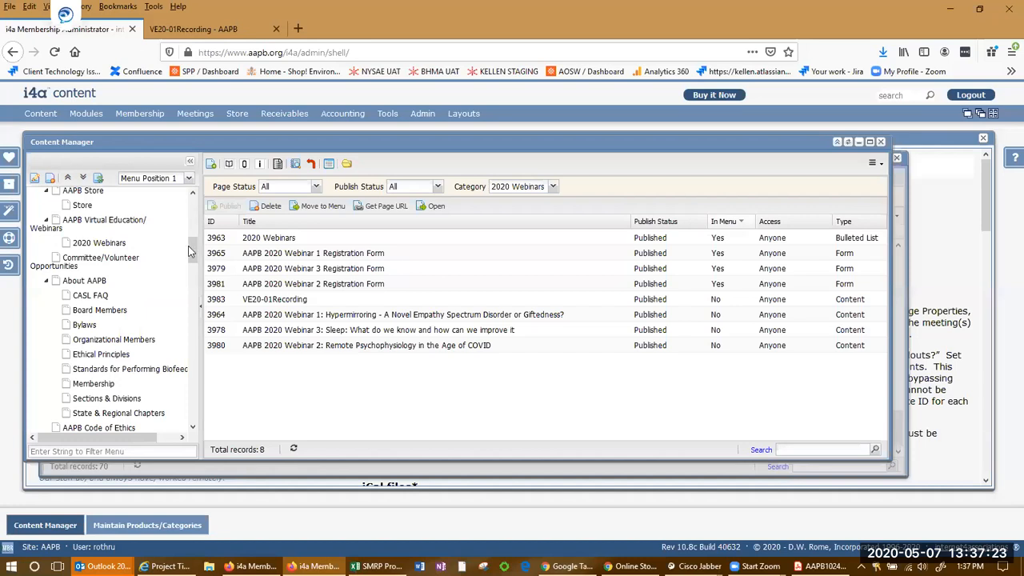
click(392, 303)
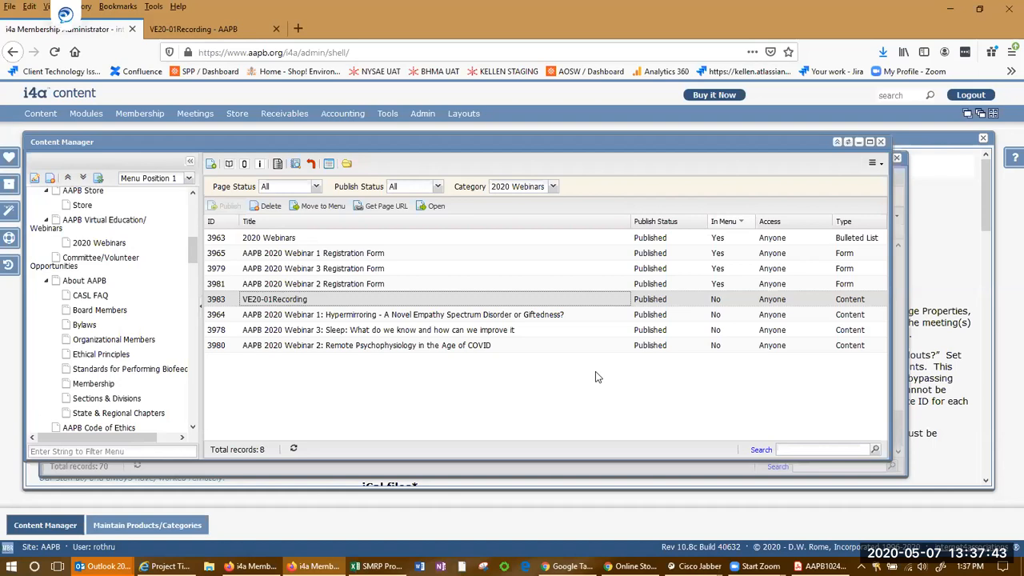
click(229, 164)
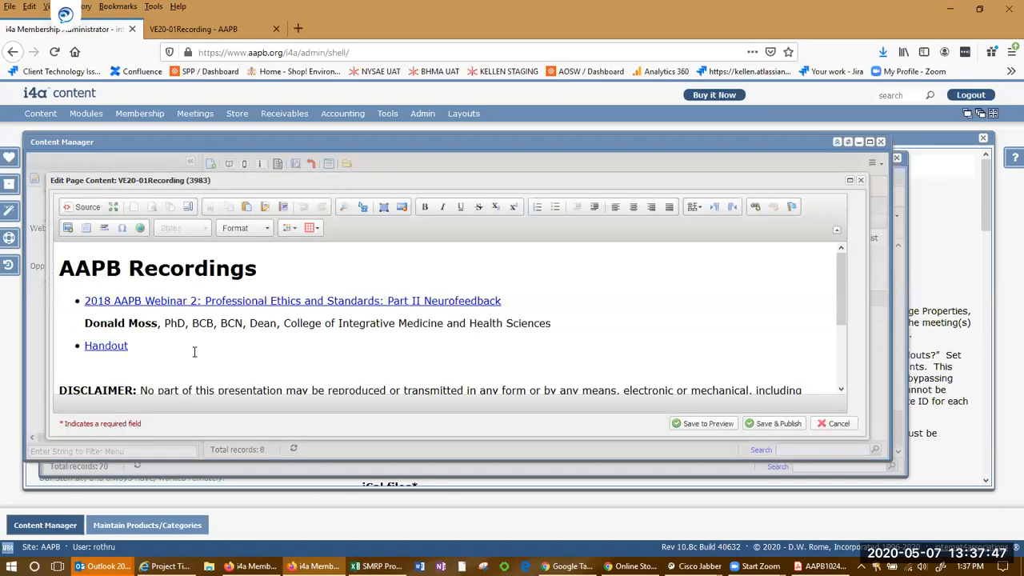
Scroll through the VE20-01Recording page content and close the editor without saving
click(283, 269)
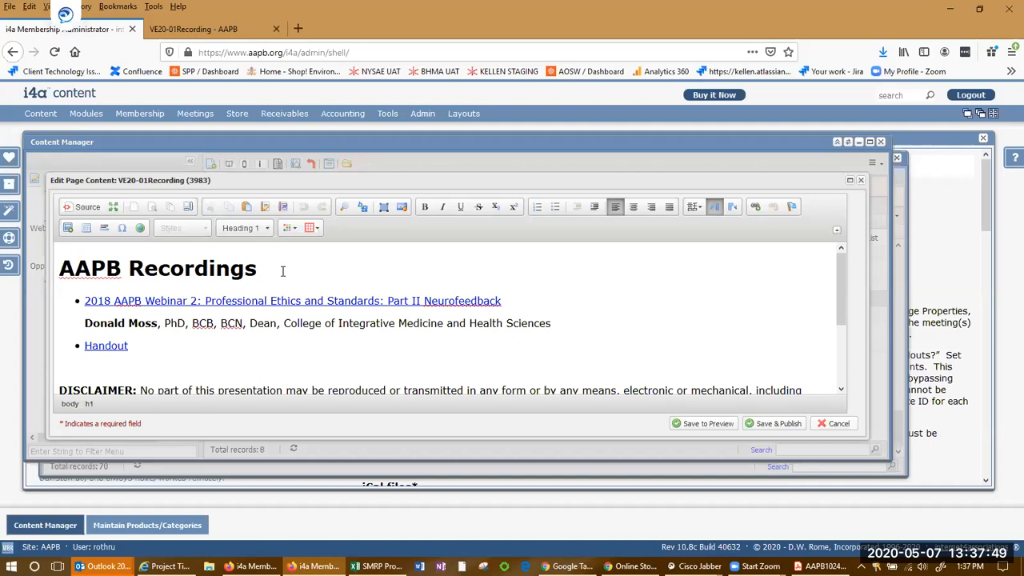
scroll(734, 362, down, 3)
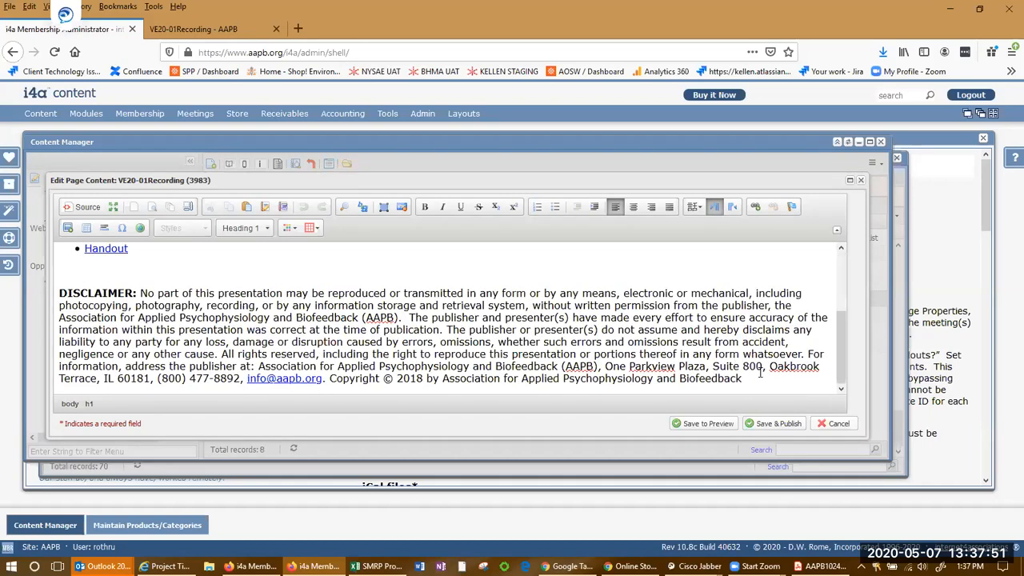
scroll(774, 377, up, 3)
click(835, 424)
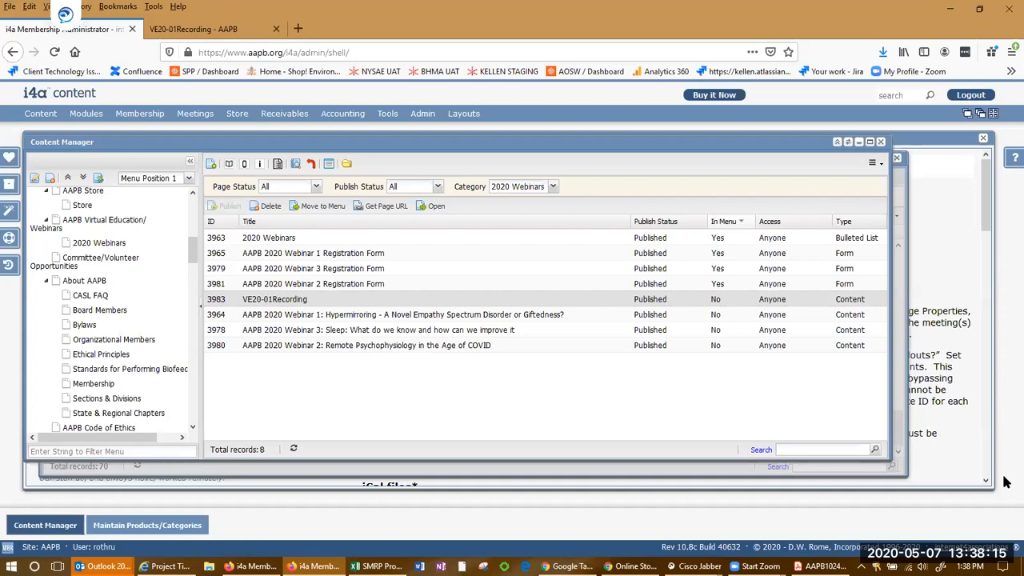
Close the confirmation PDF in Adobe Acrobat Reader DC and return to the content list
click(822, 567)
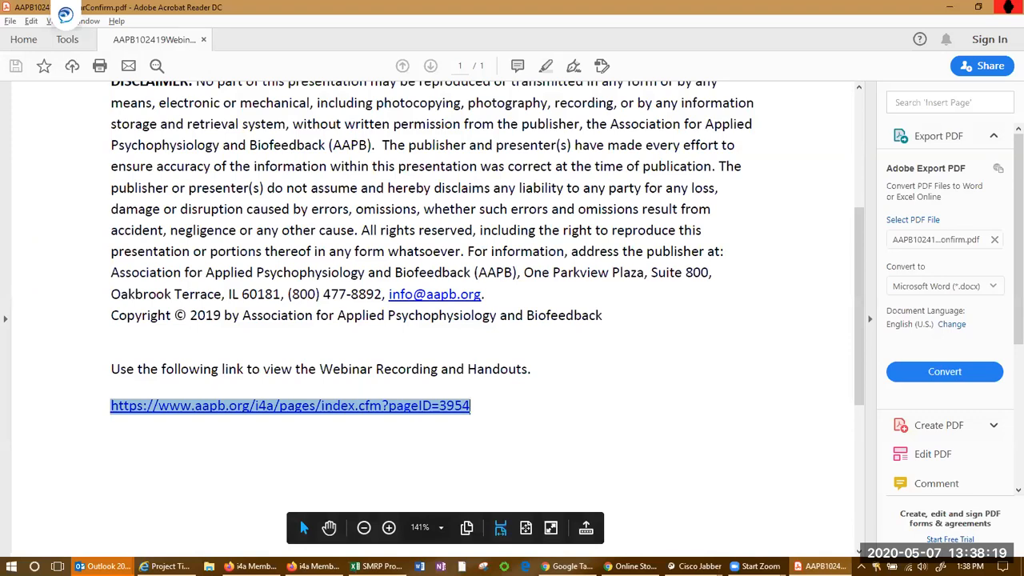
click(1006, 6)
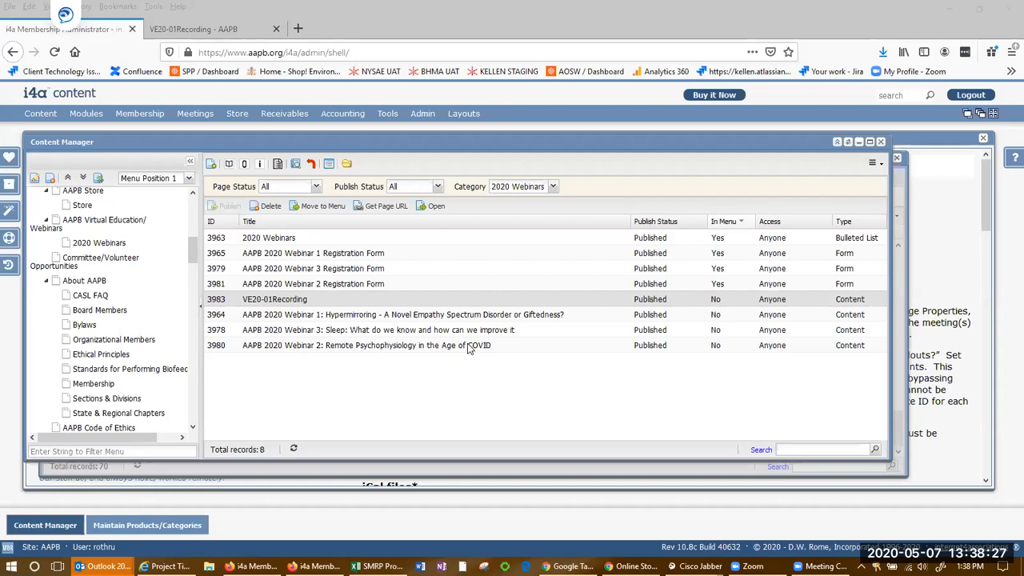
mouse_move(469, 347)
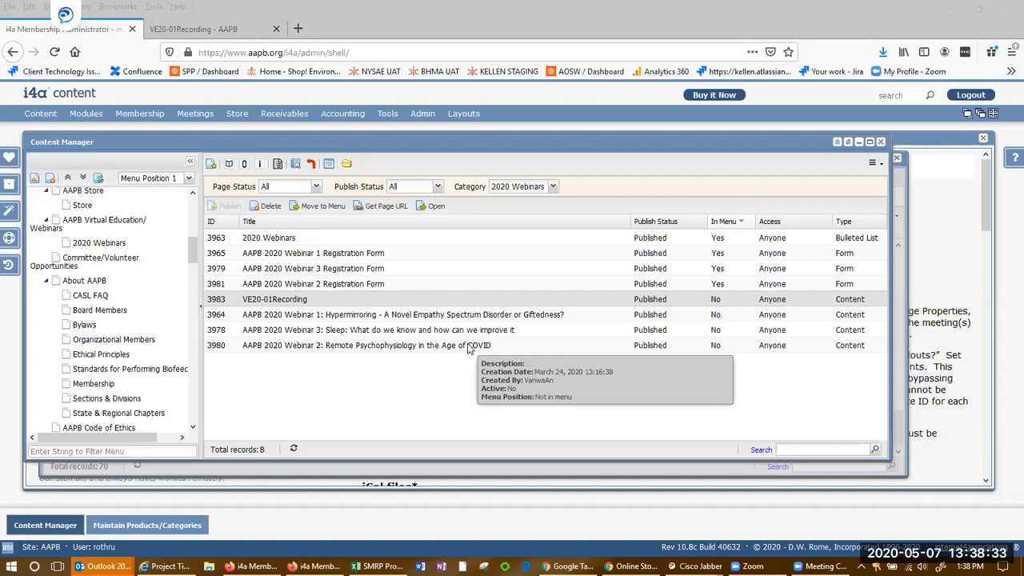
Reopen the 2019 AAPB Webinar 9 recording product and view its Details descriptions
click(196, 524)
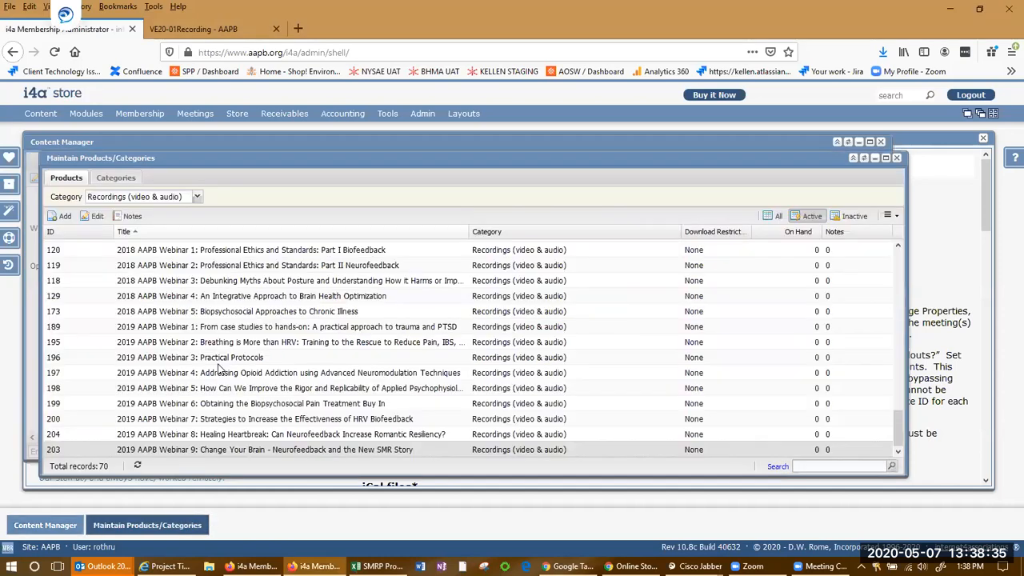
double_click(181, 449)
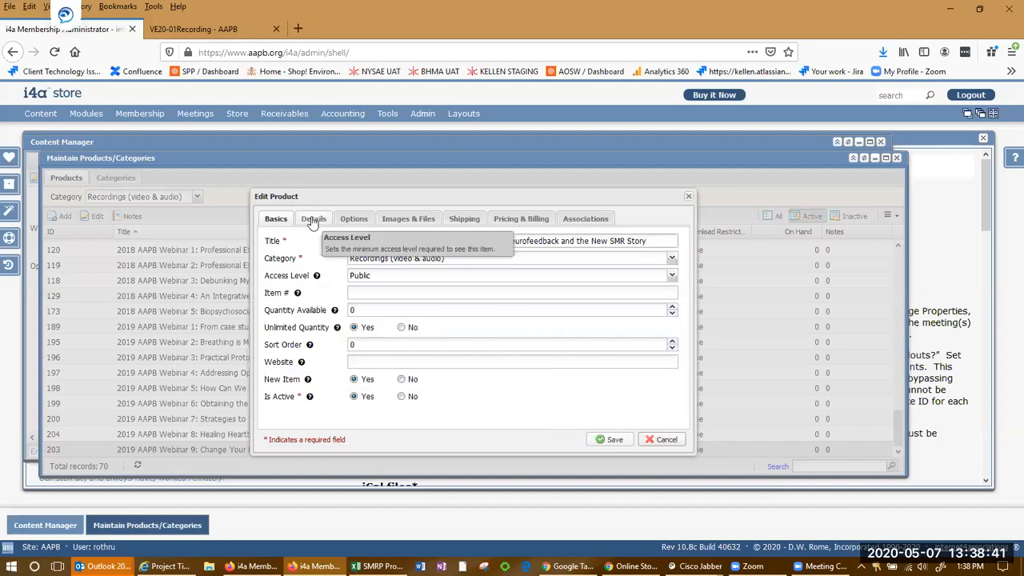
click(312, 220)
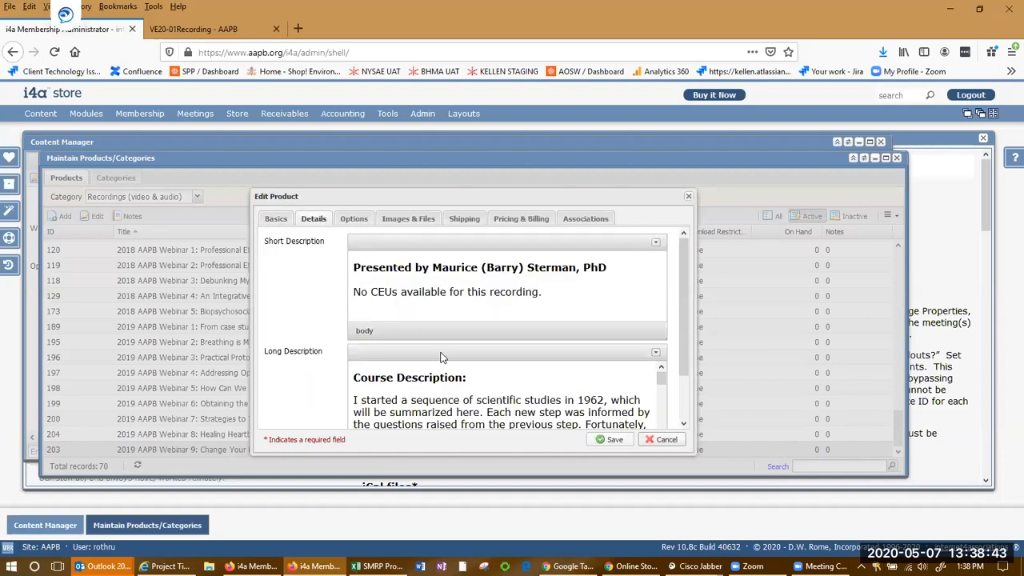
scroll(439, 357, down, 1)
Check the product's Options and Images & Files settings, including the Download Restriction Type choices
click(357, 221)
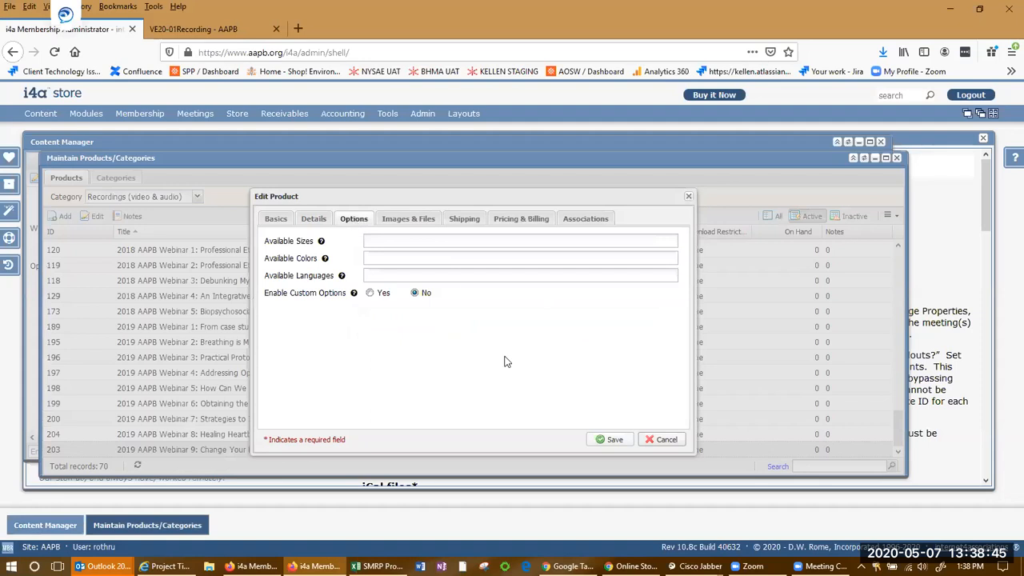
click(395, 221)
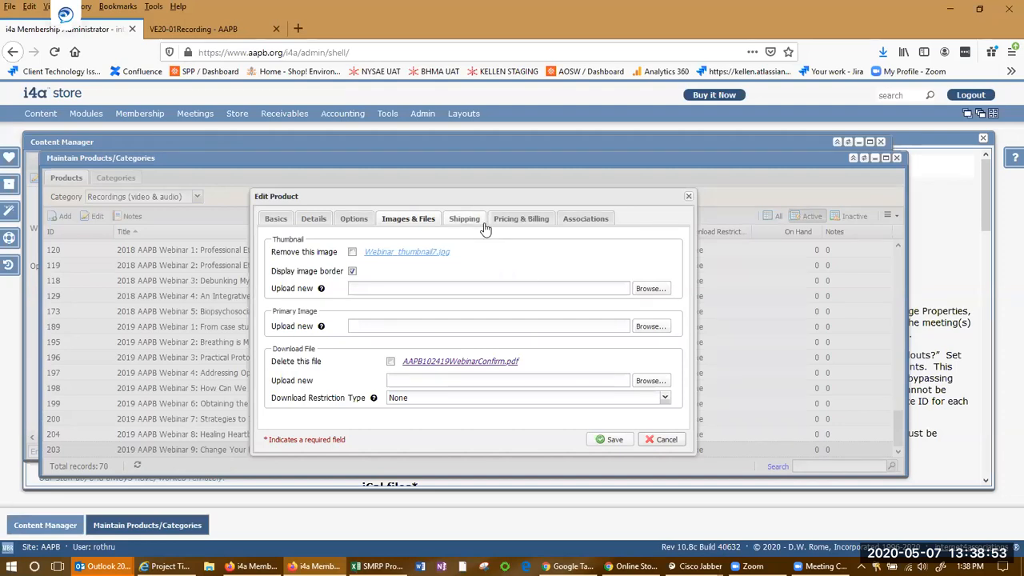
click(664, 398)
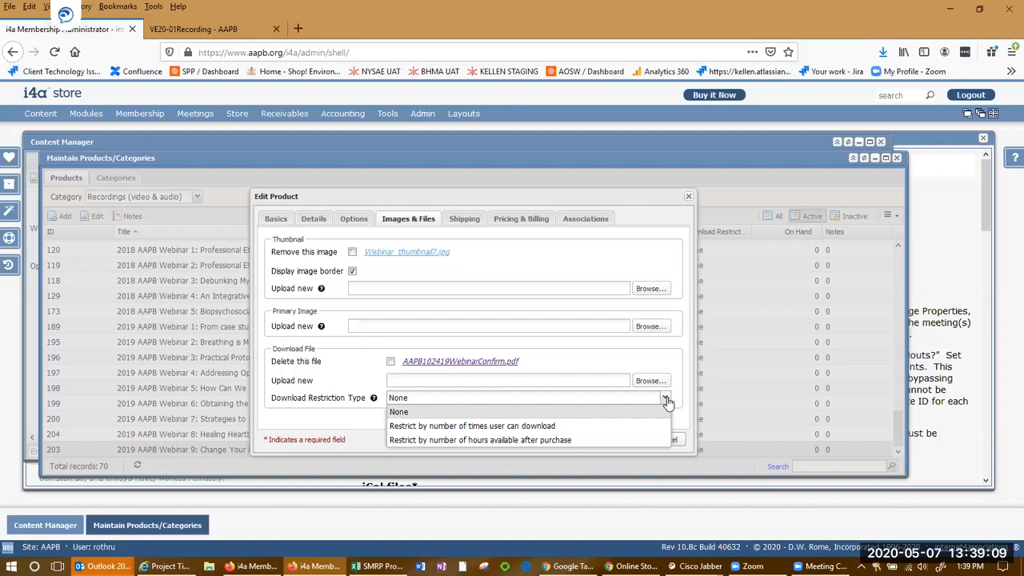
click(666, 400)
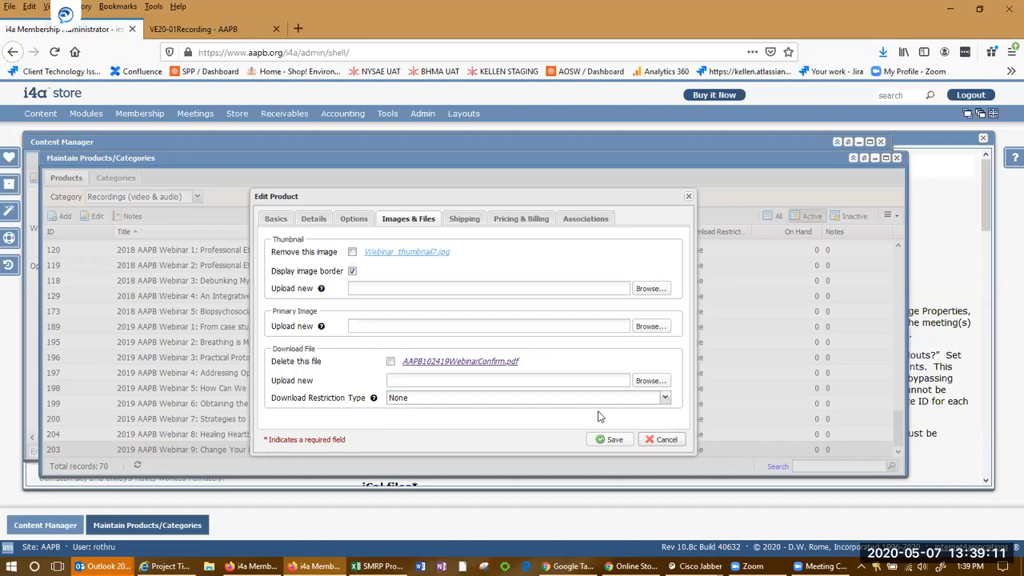